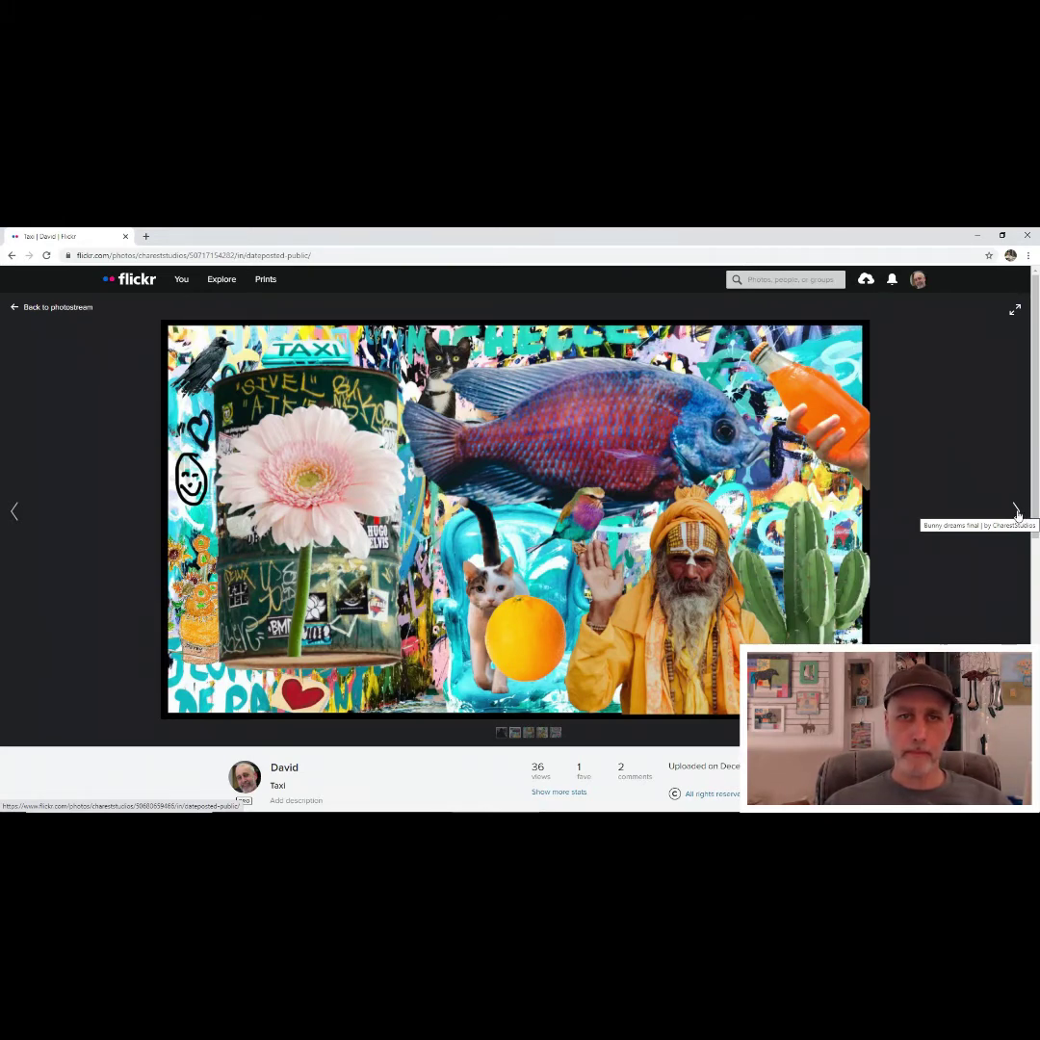
Step: Browse through the digital collages in the Flickr photostream, going forward from the "Taxi" image
left_click(1016, 515)
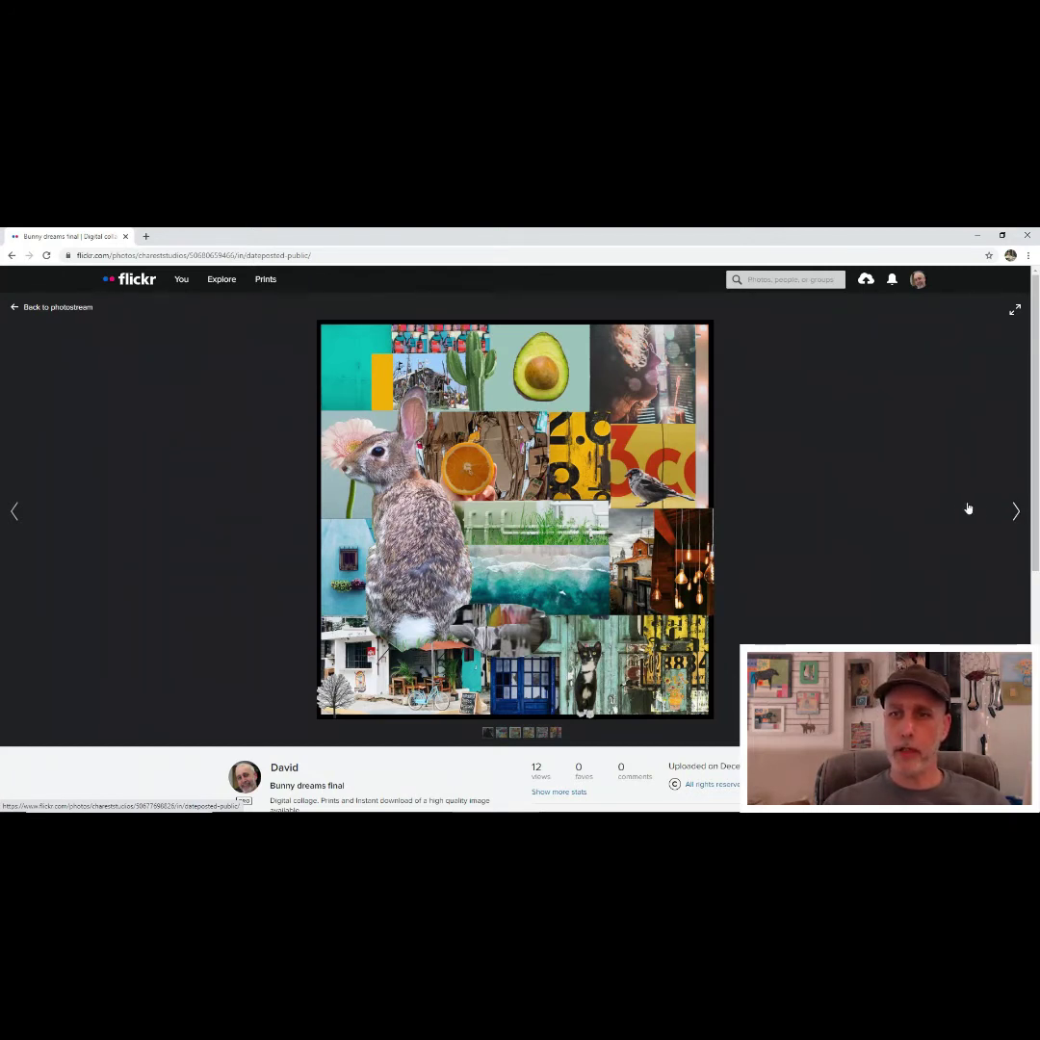
left_click(1016, 512)
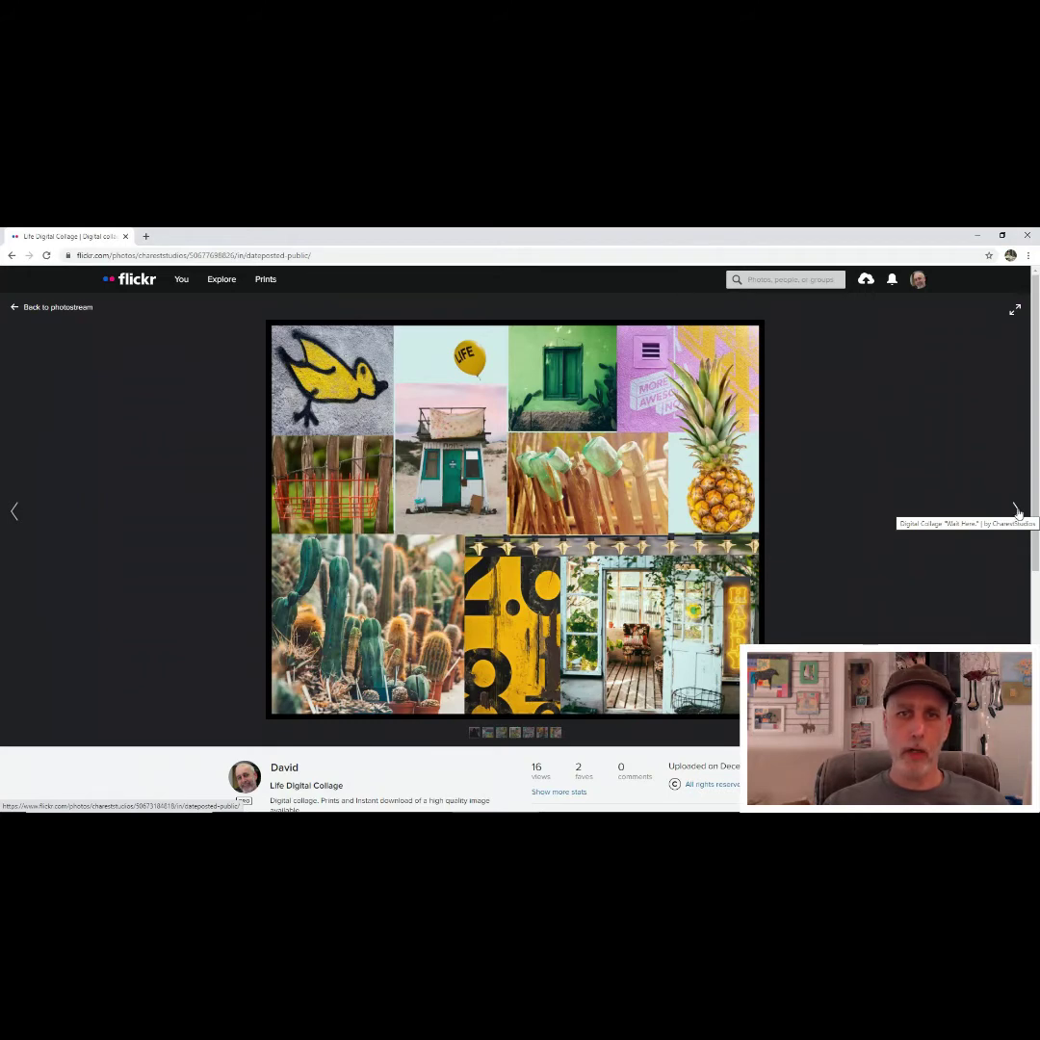
left_click(1017, 511)
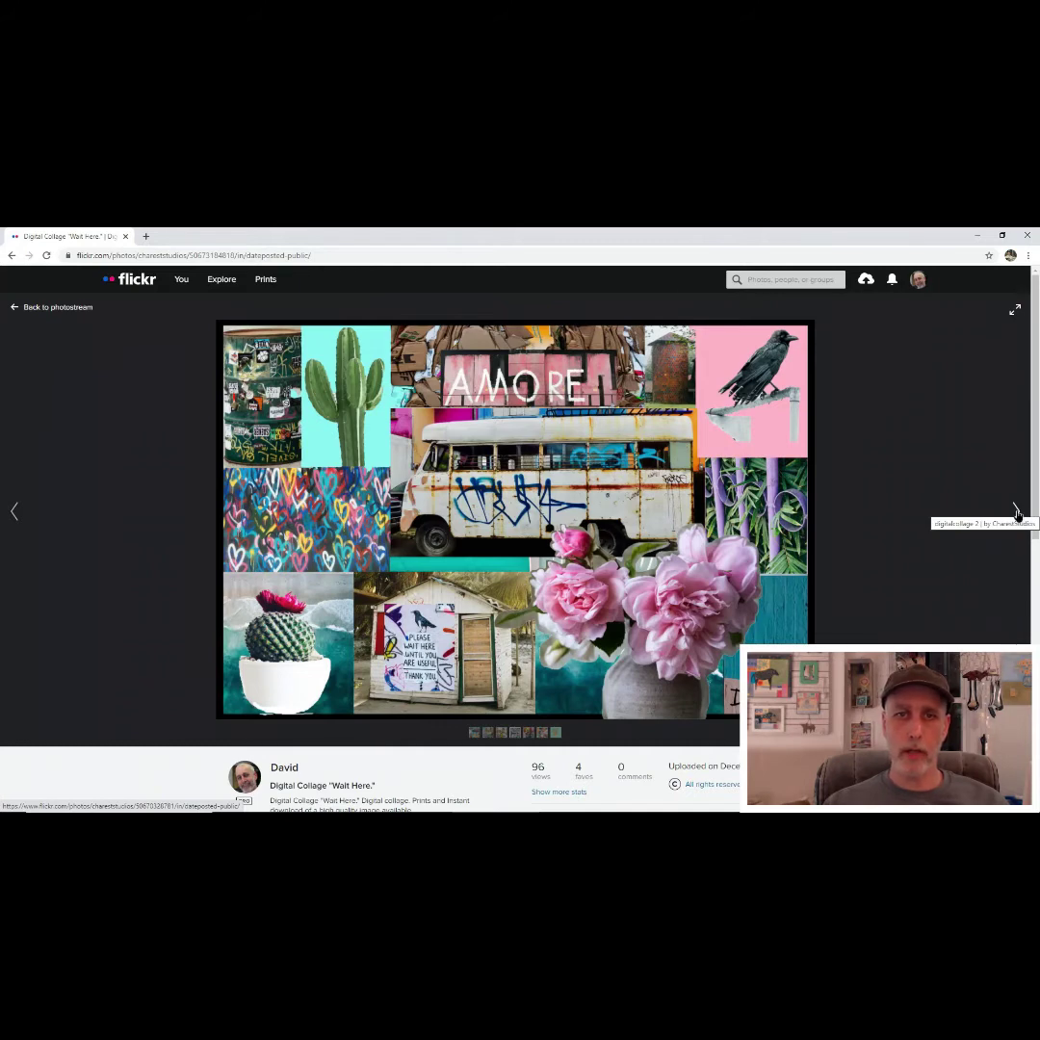
left_click(1017, 511)
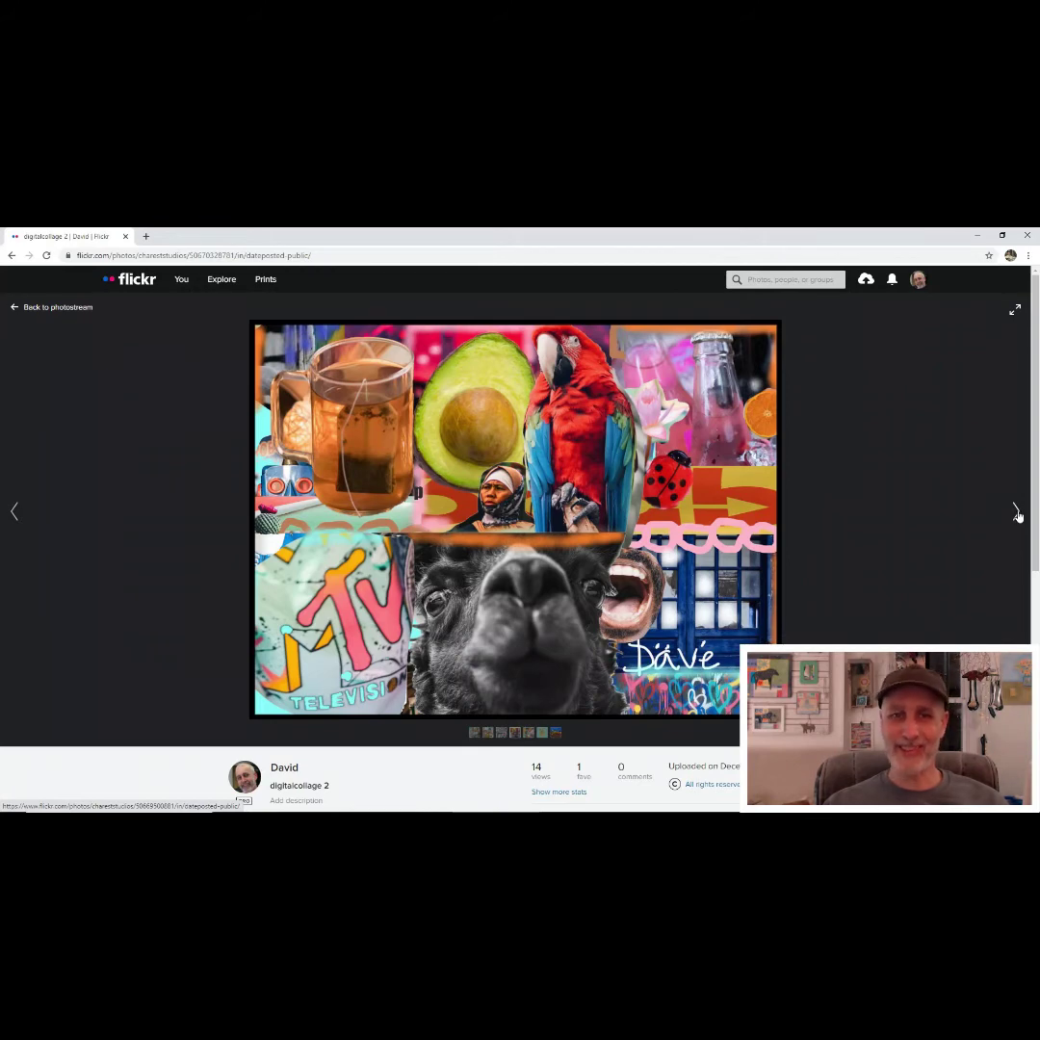
left_click(1017, 512)
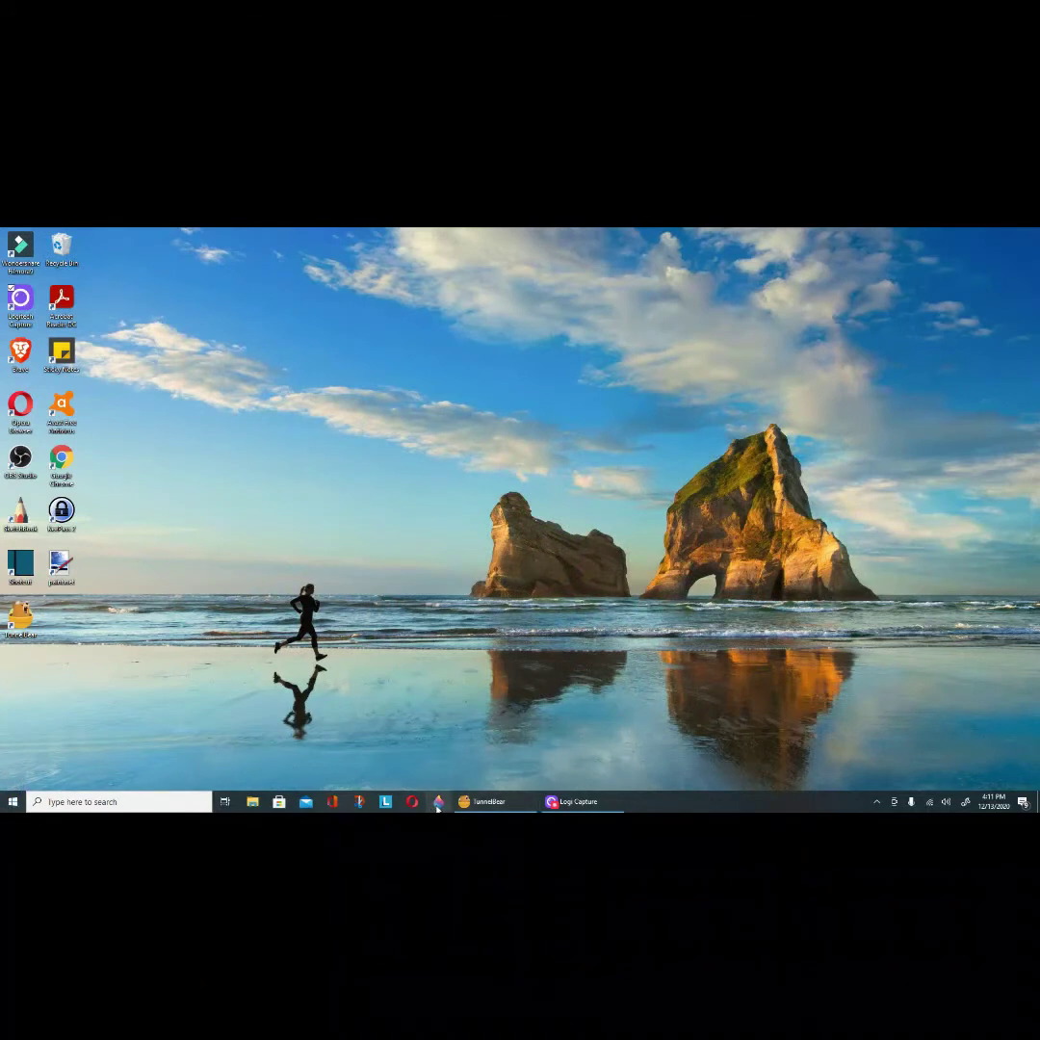
Step: Locate Paint 3D among the installed apps and launch it with a blank canvas
left_click(14, 802)
mouse_move(14, 782)
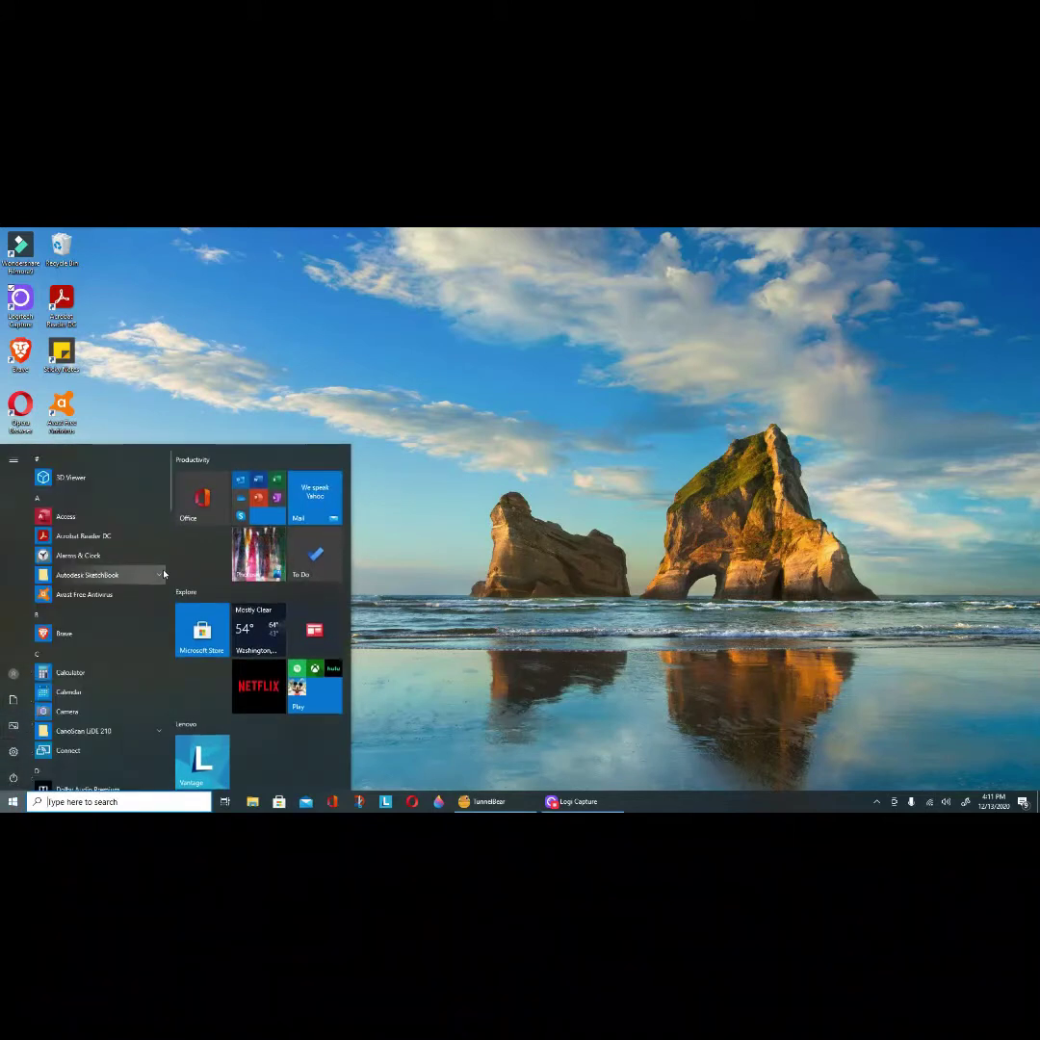
scroll(164, 575, "down", 10)
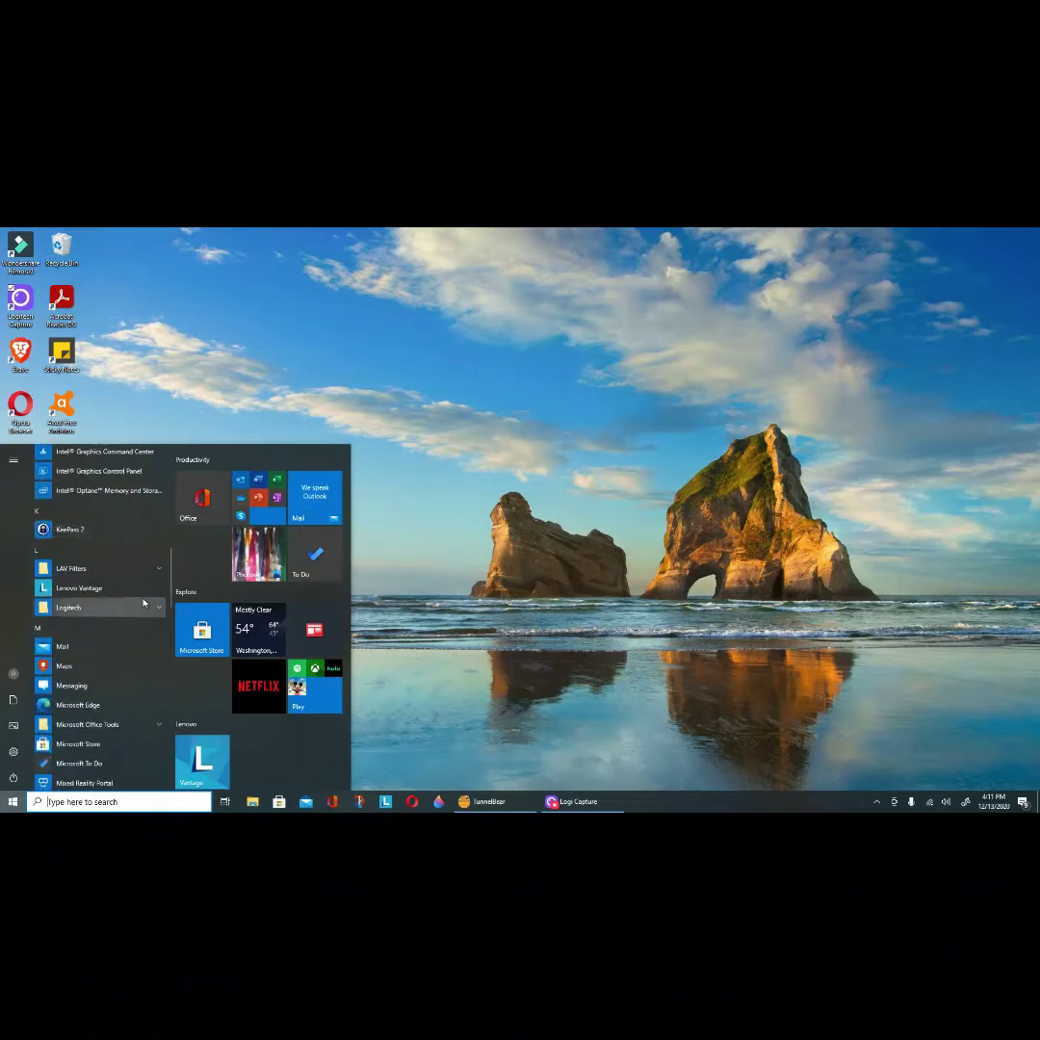
scroll(144, 603, "down", 6)
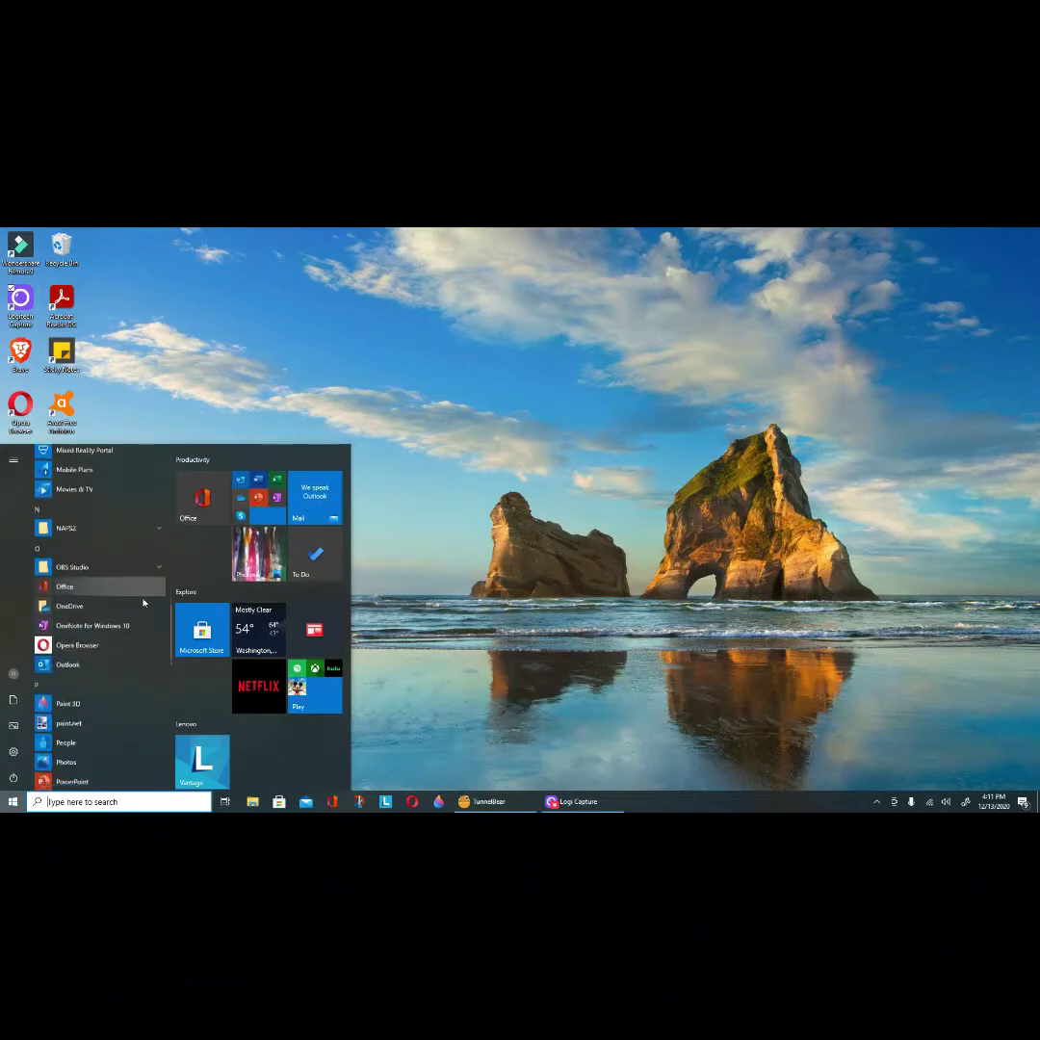
scroll(143, 603, "down", 2)
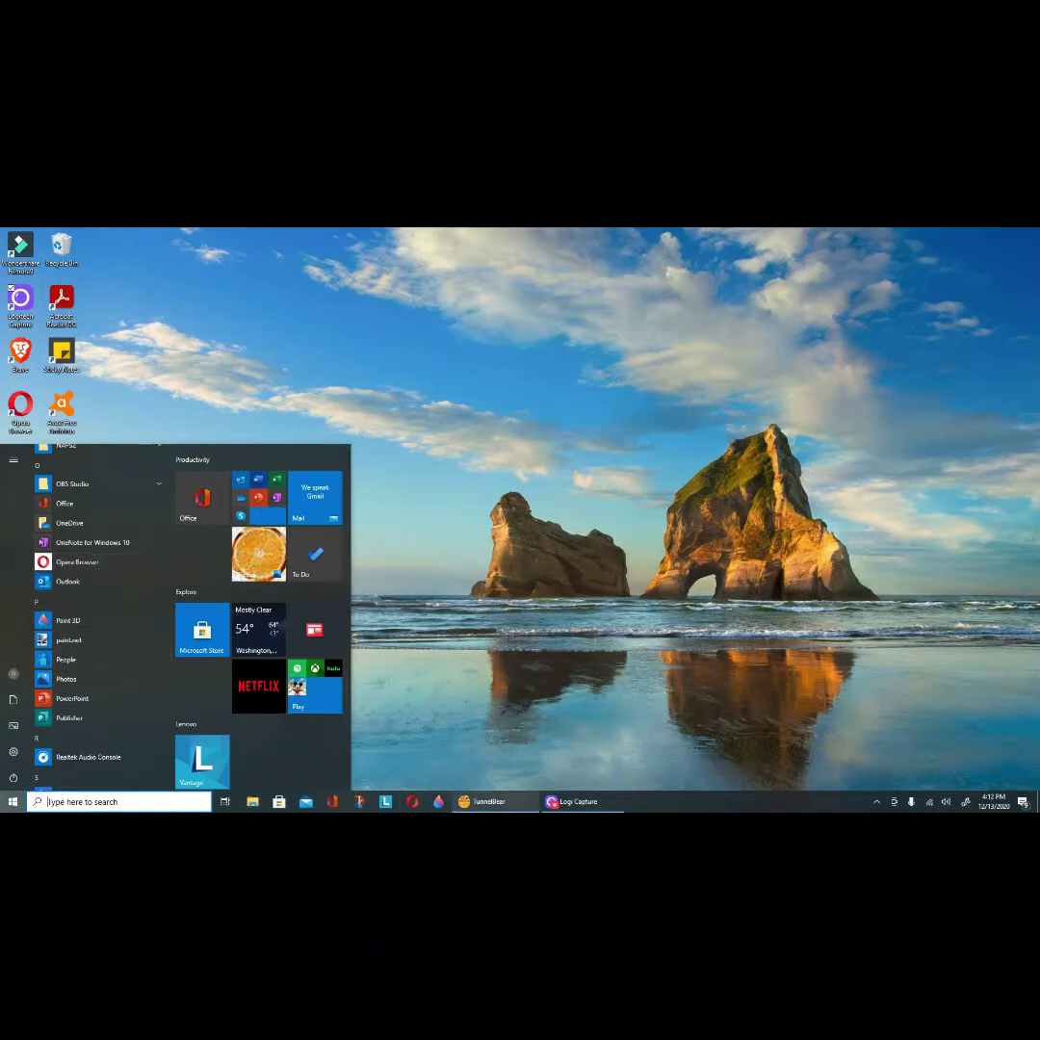
left_click(440, 803)
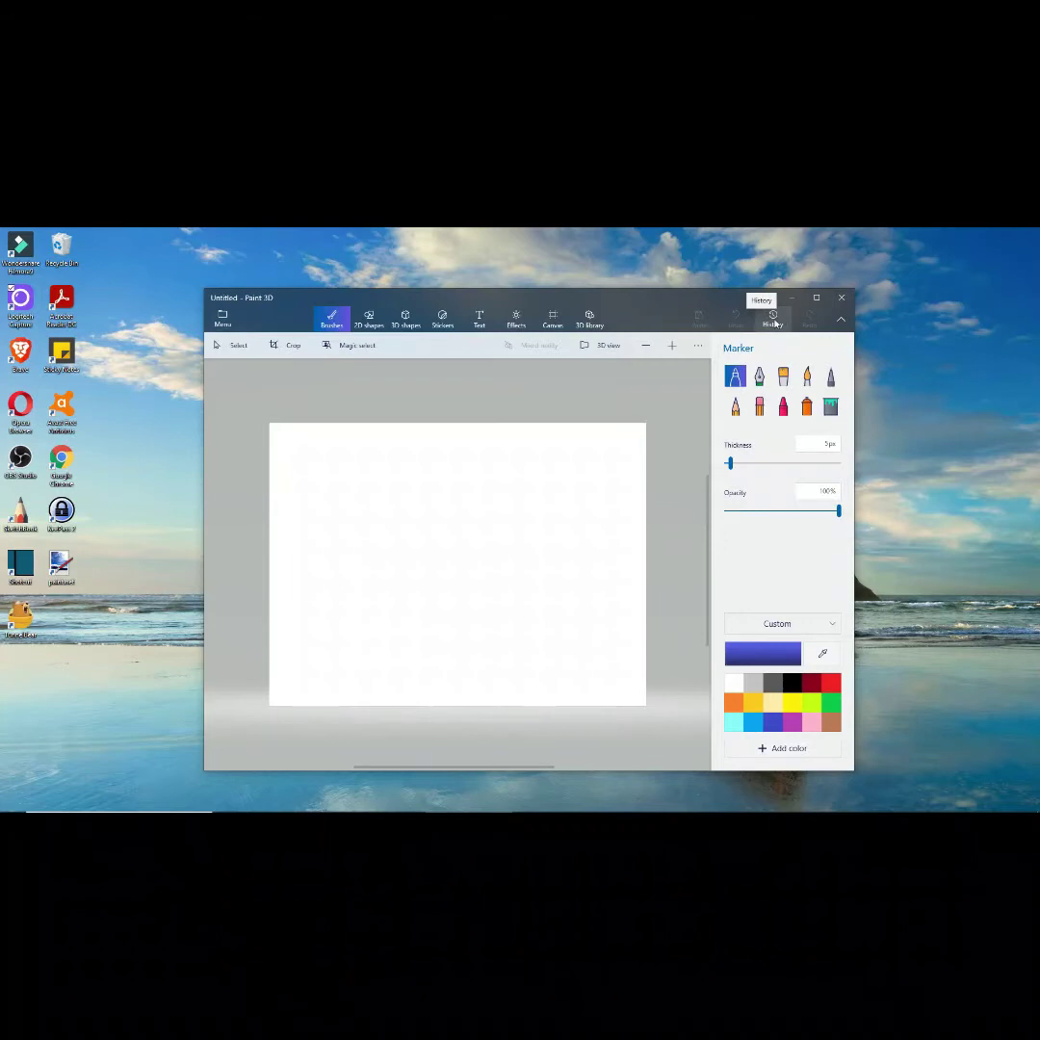
Step: Turn on recording in the drawing's history and dismiss the history options
left_click(774, 323)
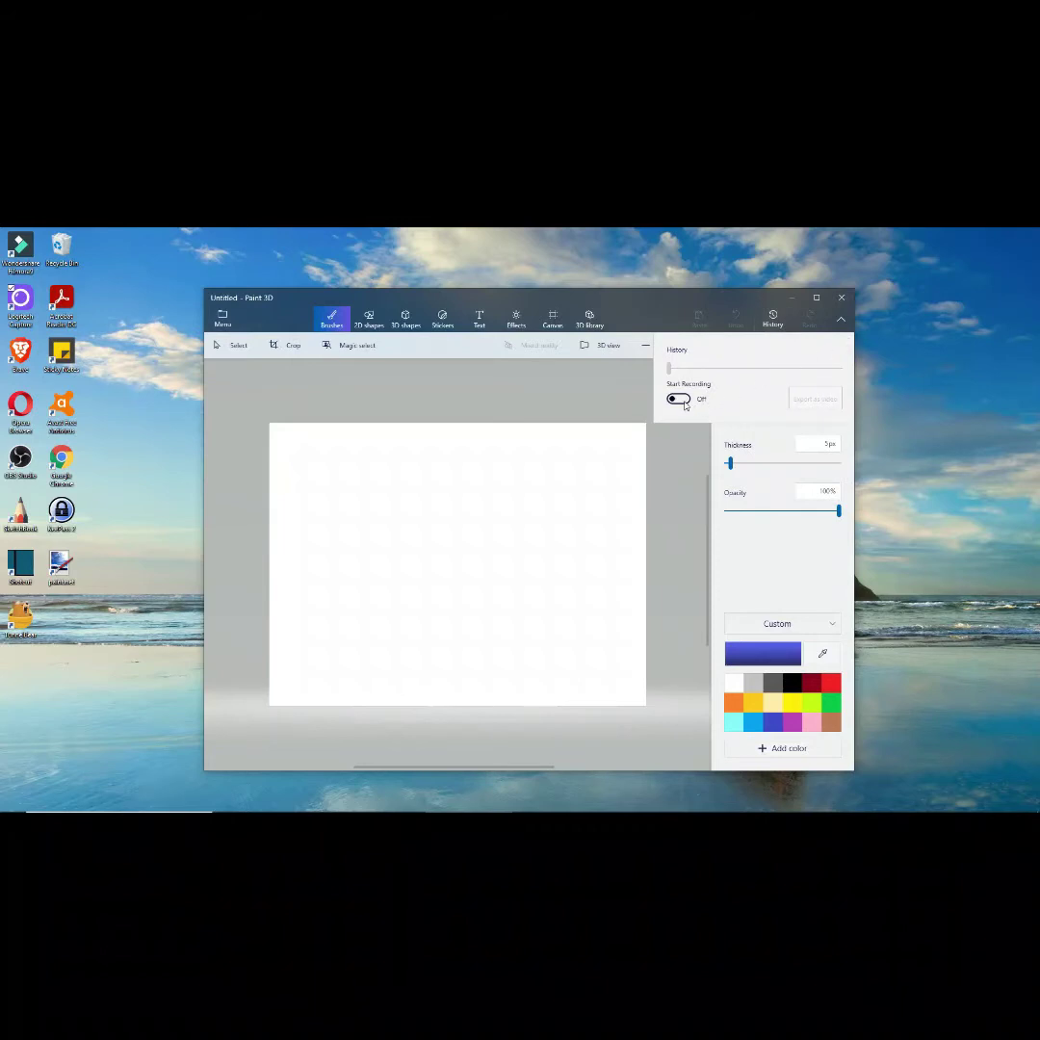
left_click(682, 399)
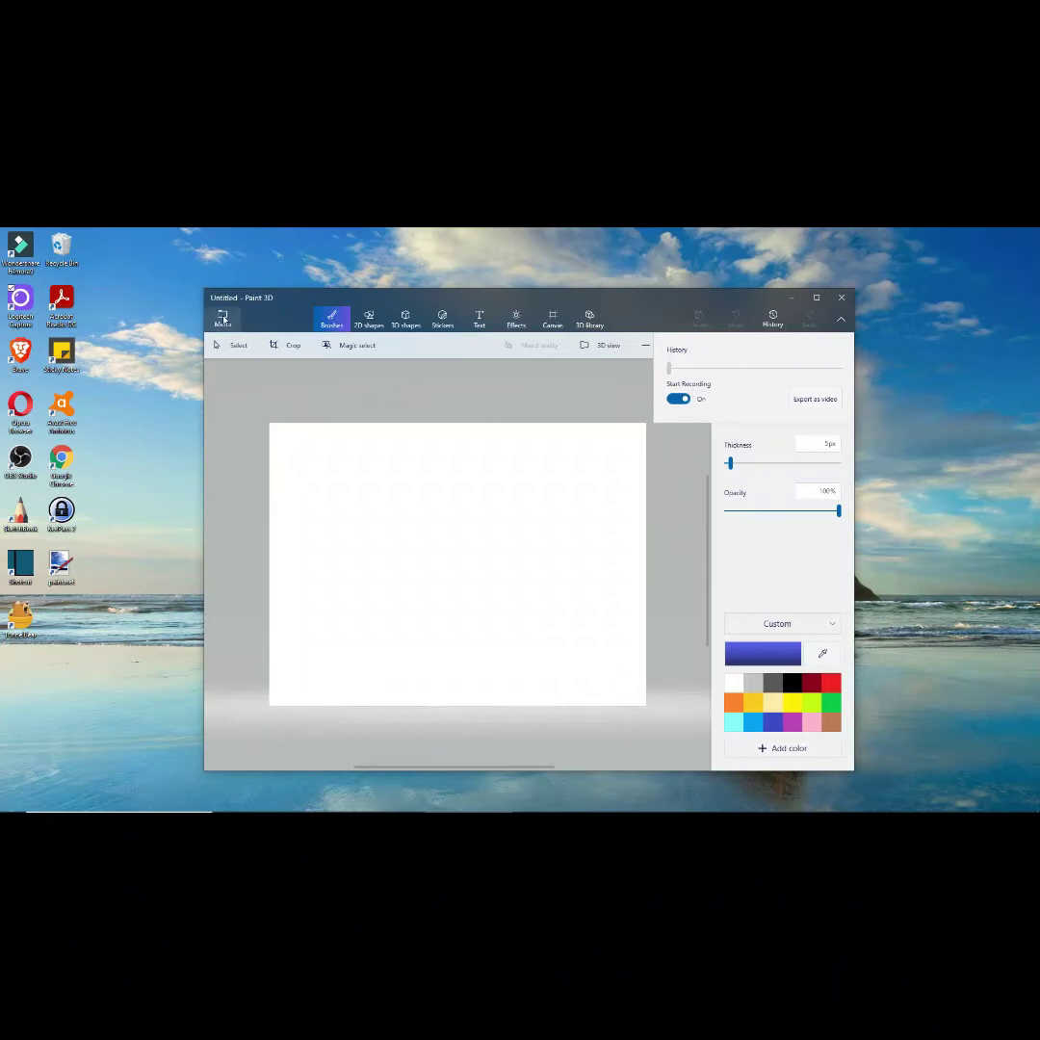
left_click(222, 319)
Step: Start inserting an image file and open the "New folCollage Cut outsder" folder inside Pictures
left_click(222, 320)
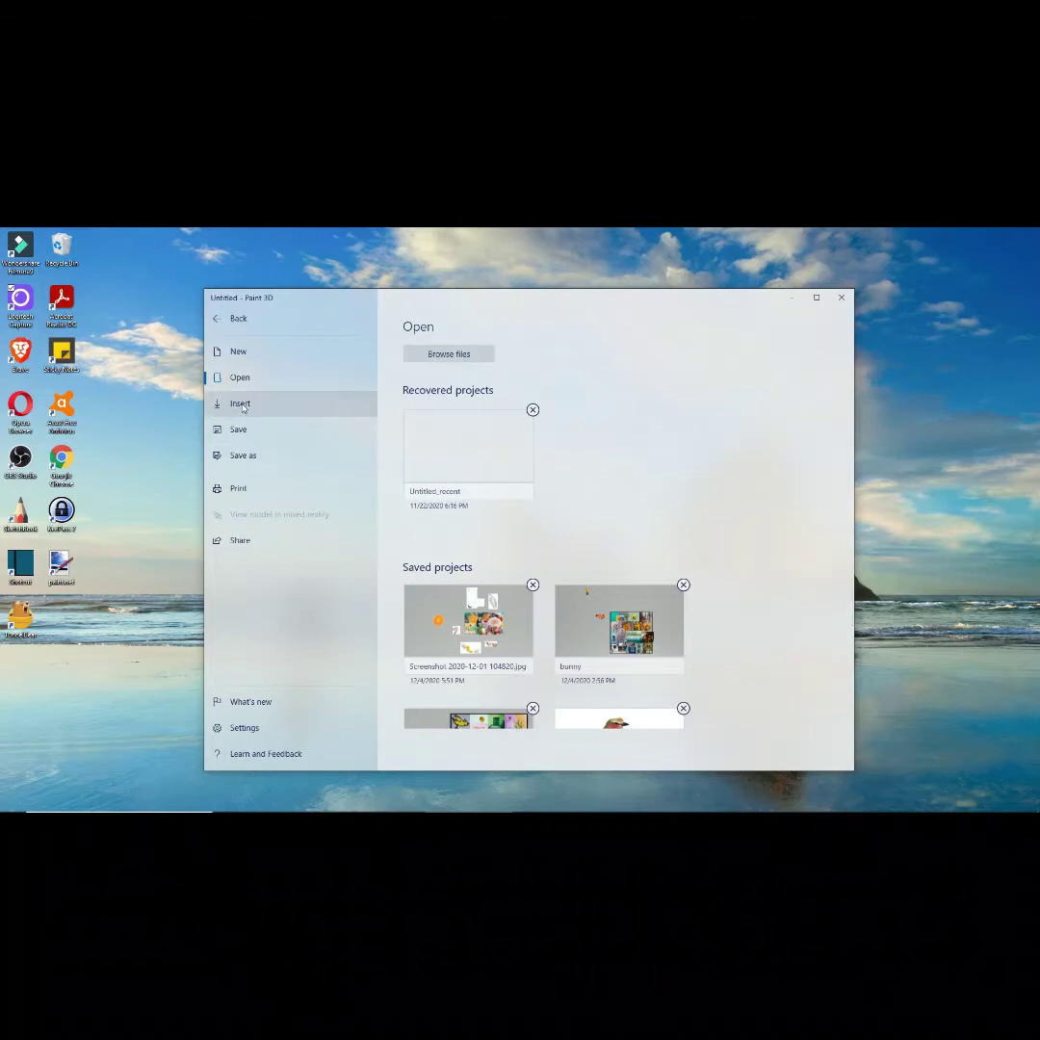
left_click(242, 406)
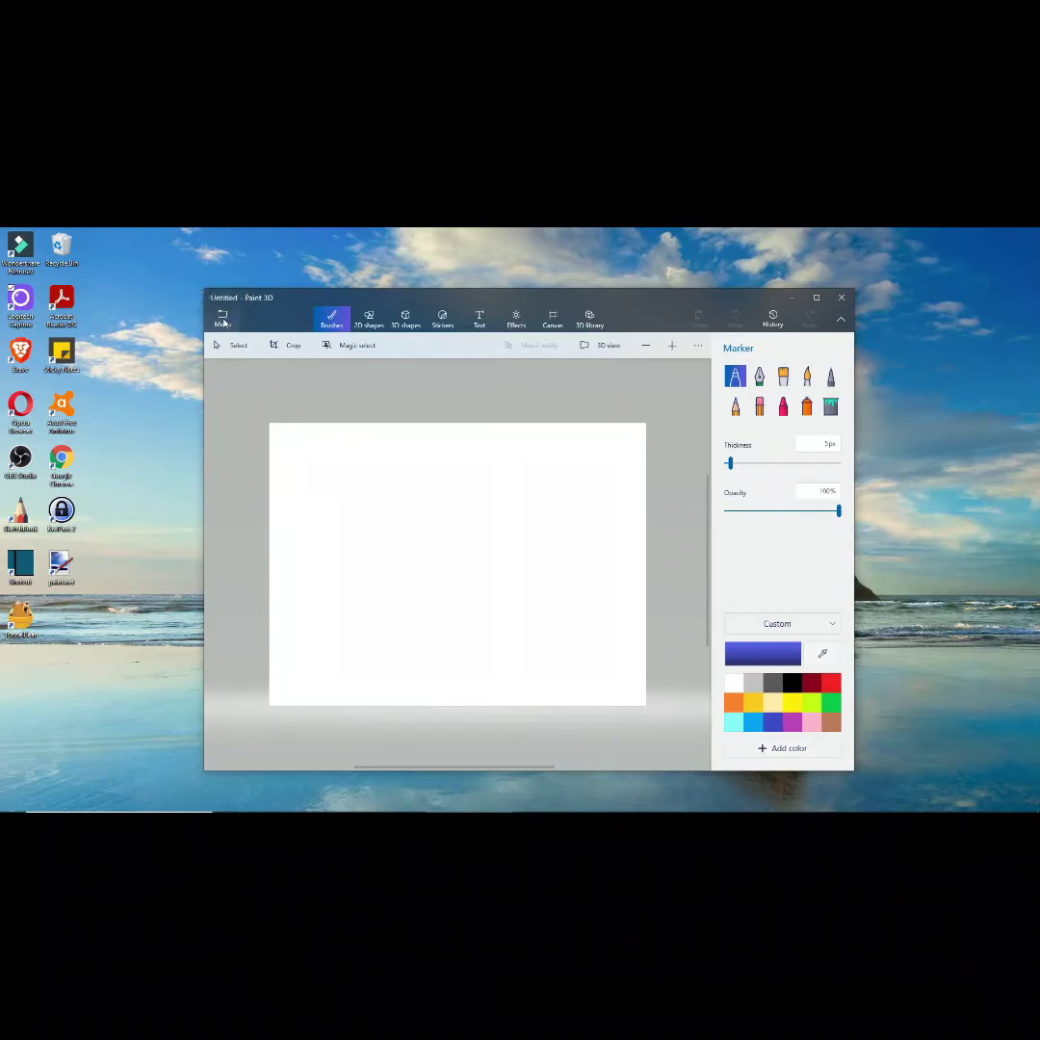
left_click(223, 321)
left_click(243, 405)
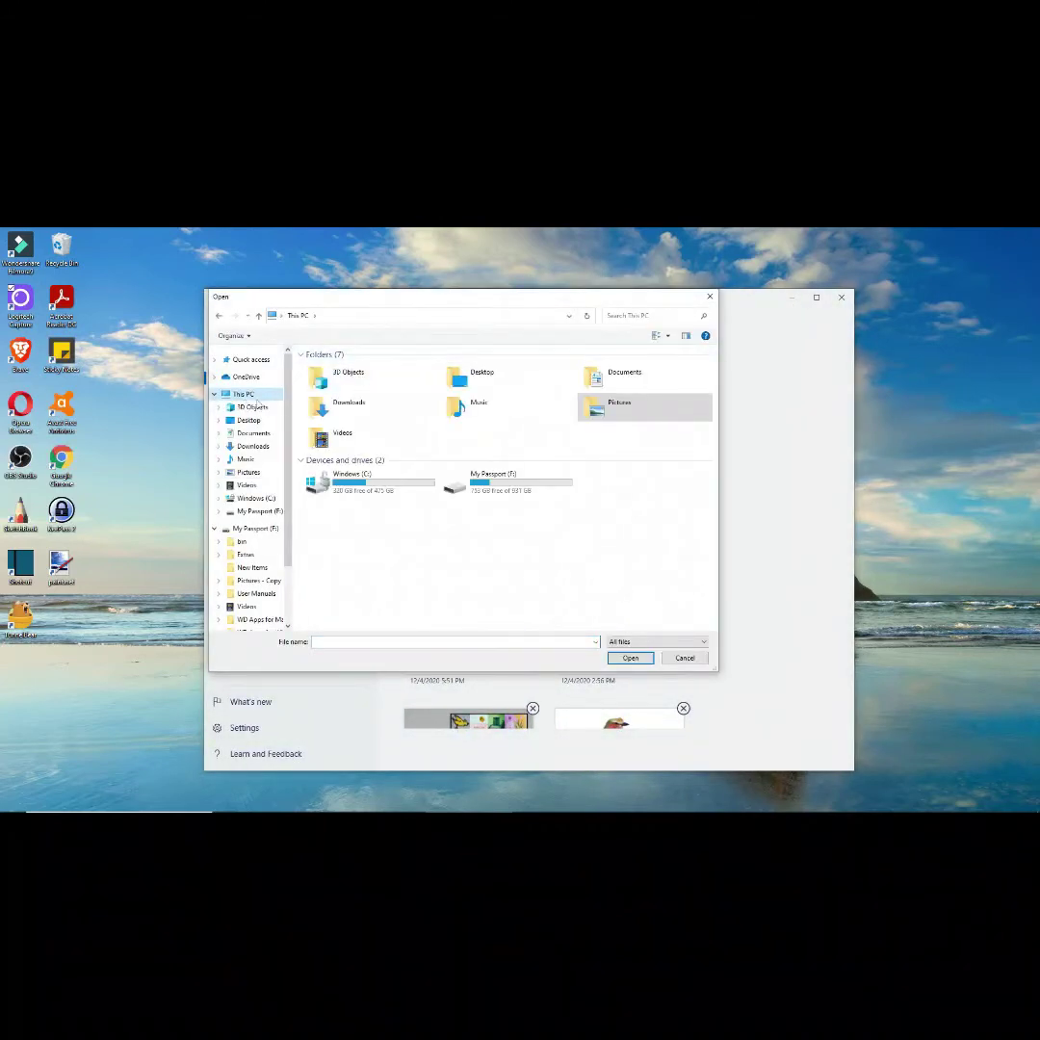
left_click(249, 472)
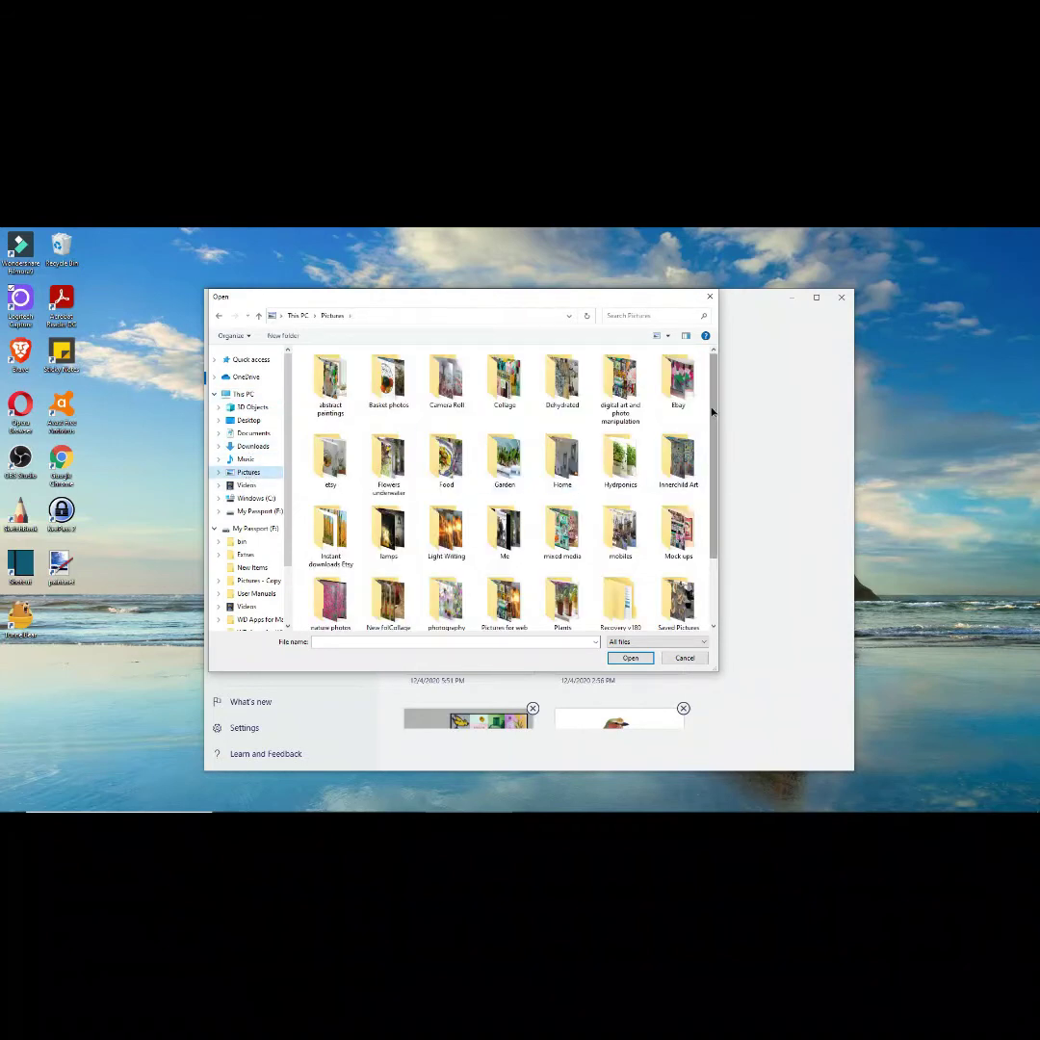
scroll(711, 412, "down", 2)
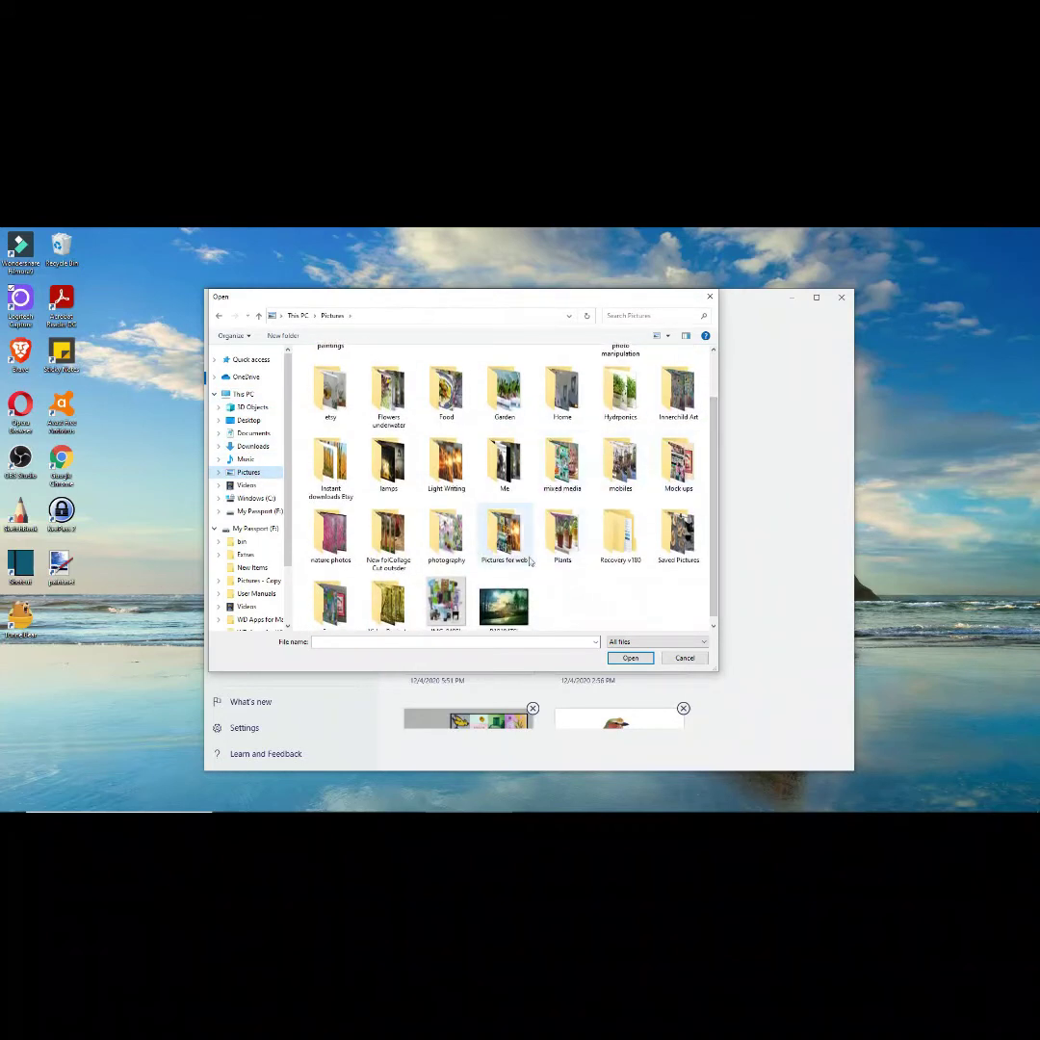
left_click(506, 564)
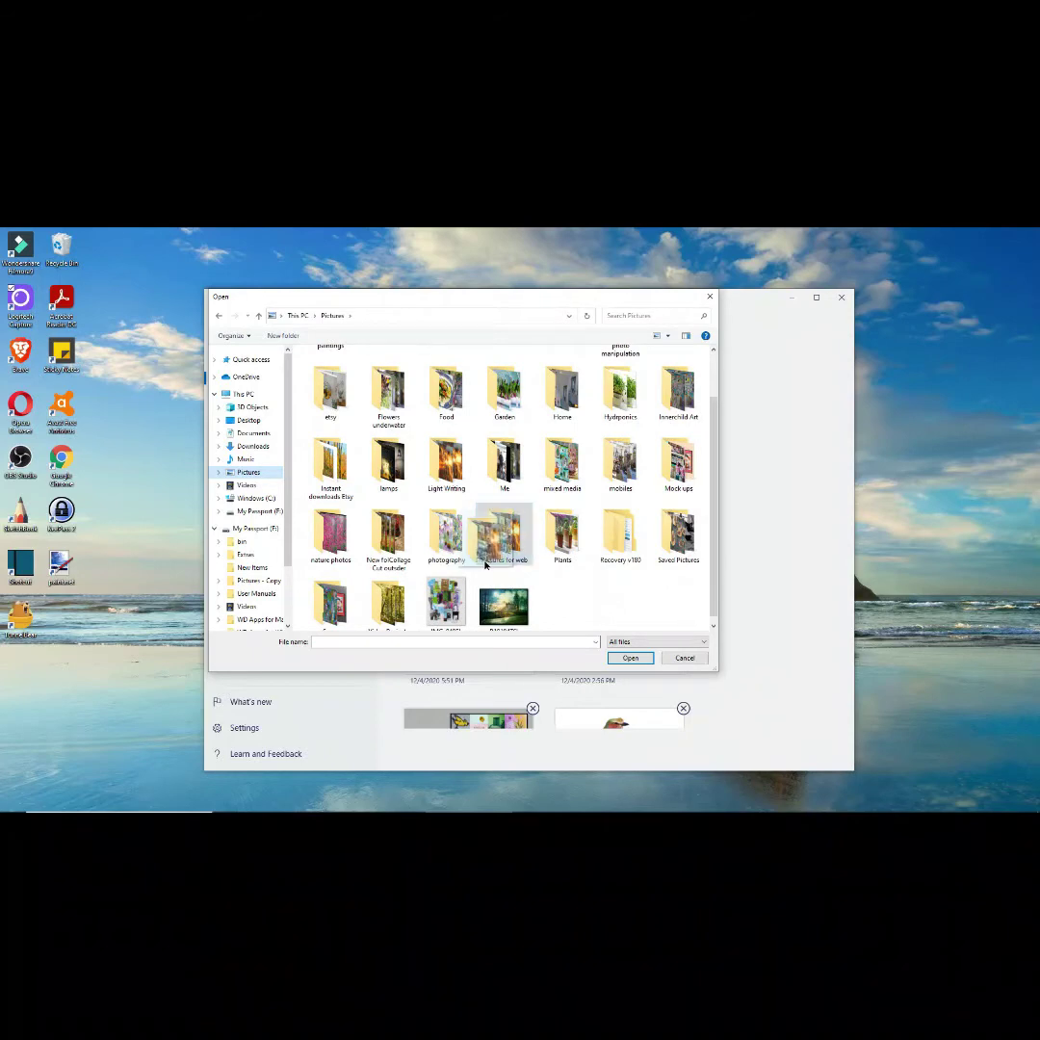
left_click(390, 567)
double_click(390, 567)
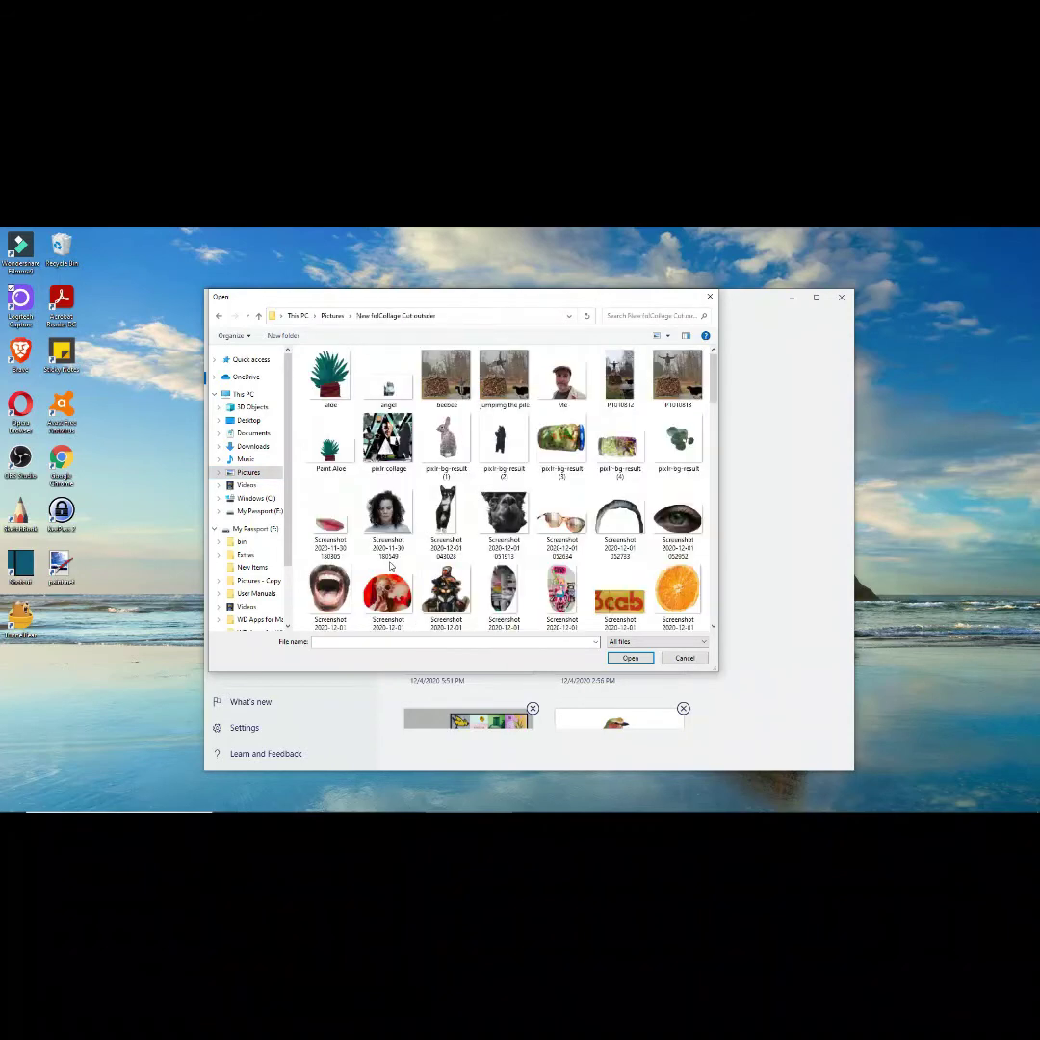
Step: Look through the cut-out images in the collage folder for usable collage elements
left_click_drag(714, 370, 714, 454)
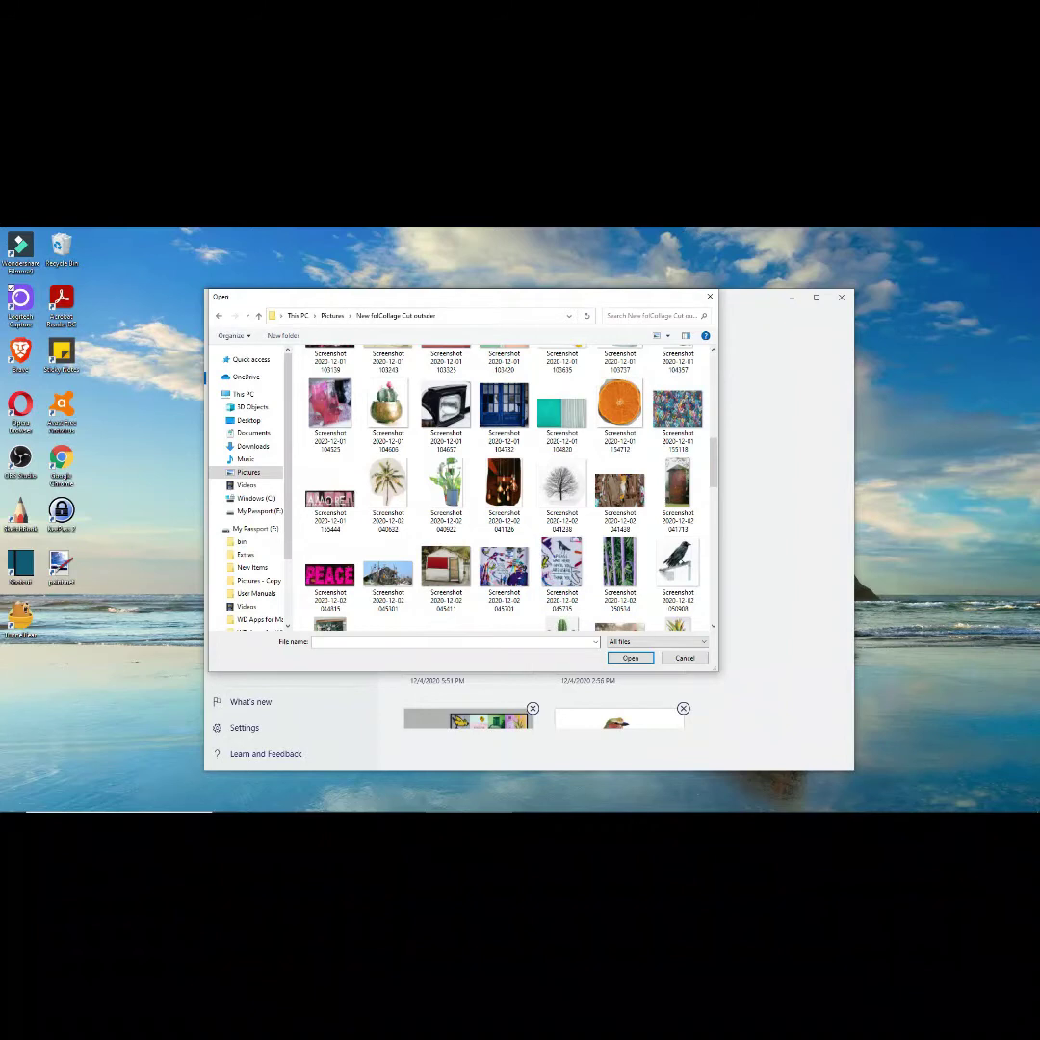
mouse_move(359, 805)
mouse_move(9, 809)
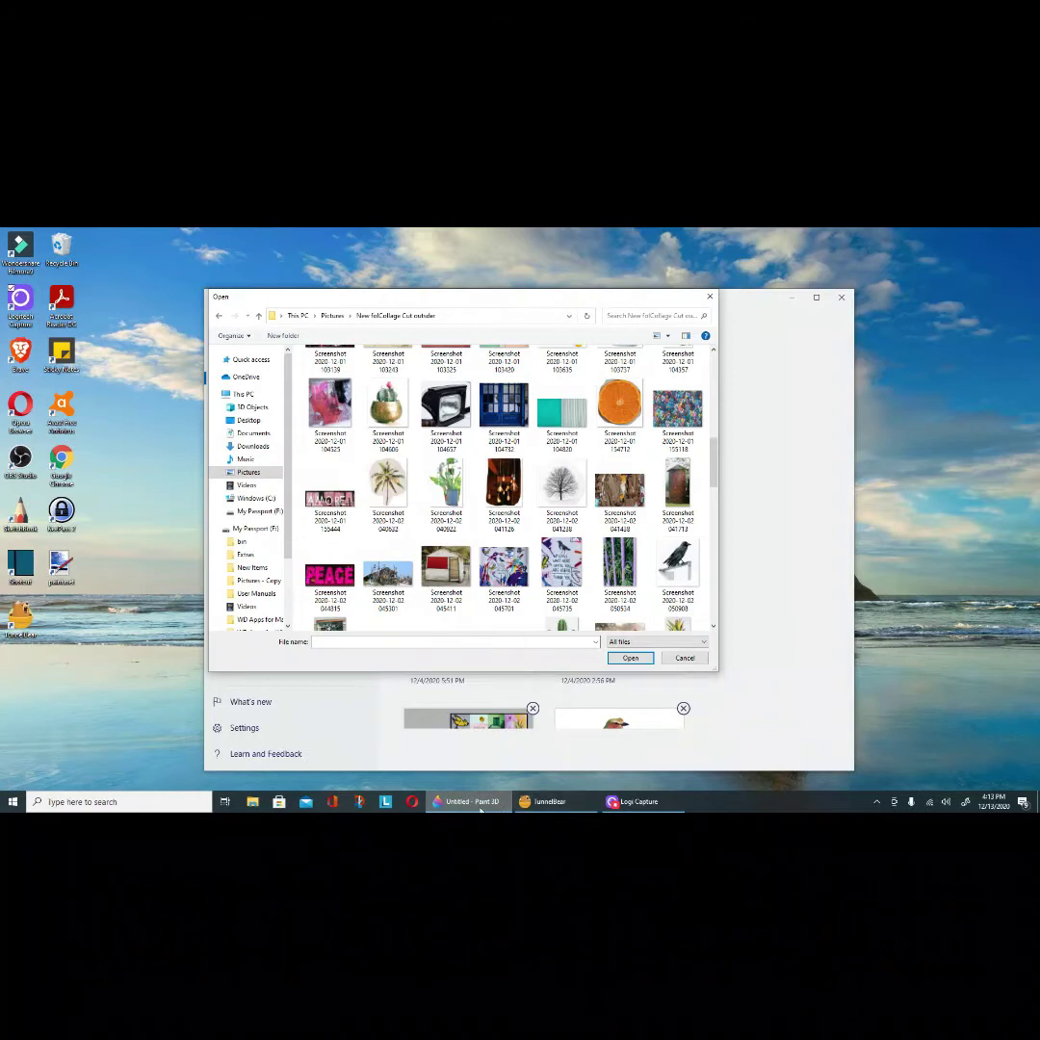
mouse_move(469, 801)
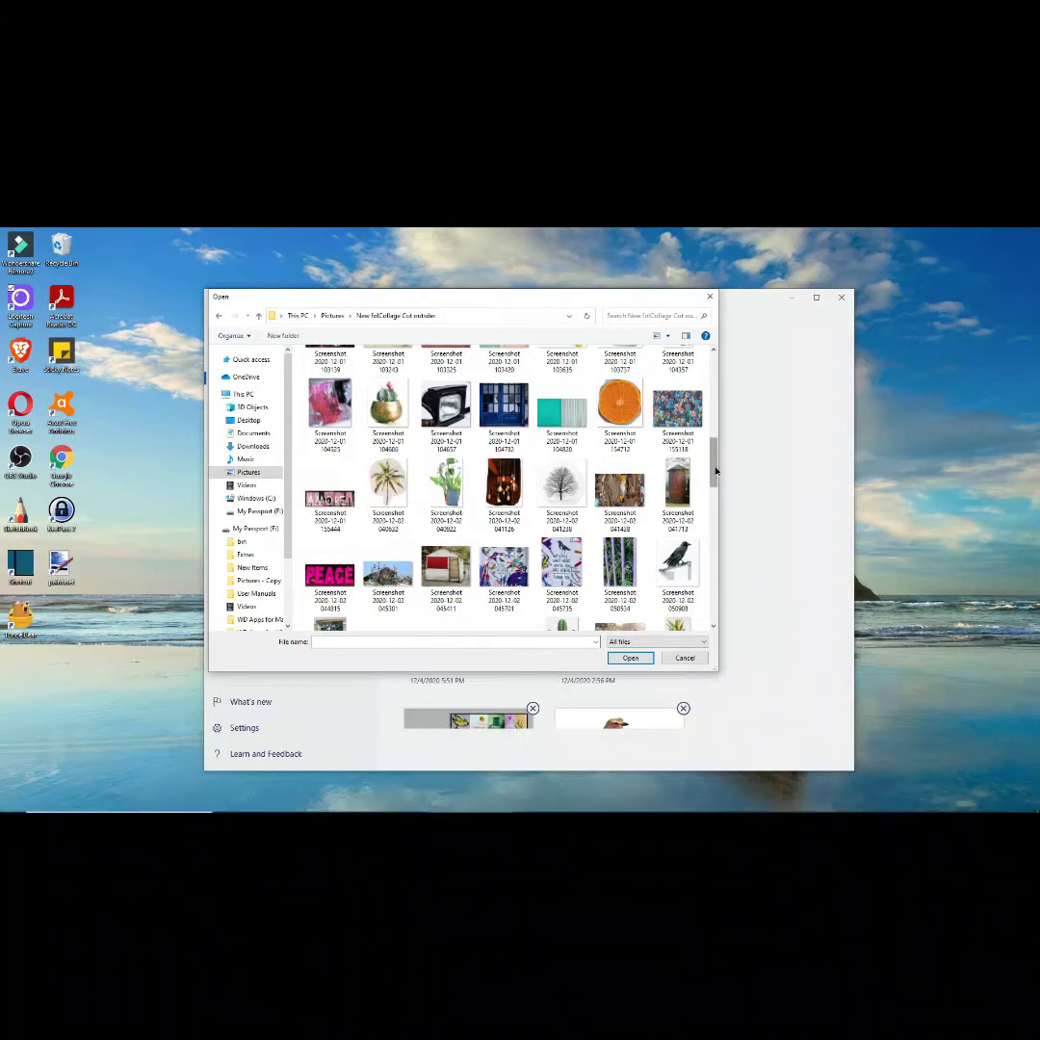
left_click_drag(715, 470, 712, 505)
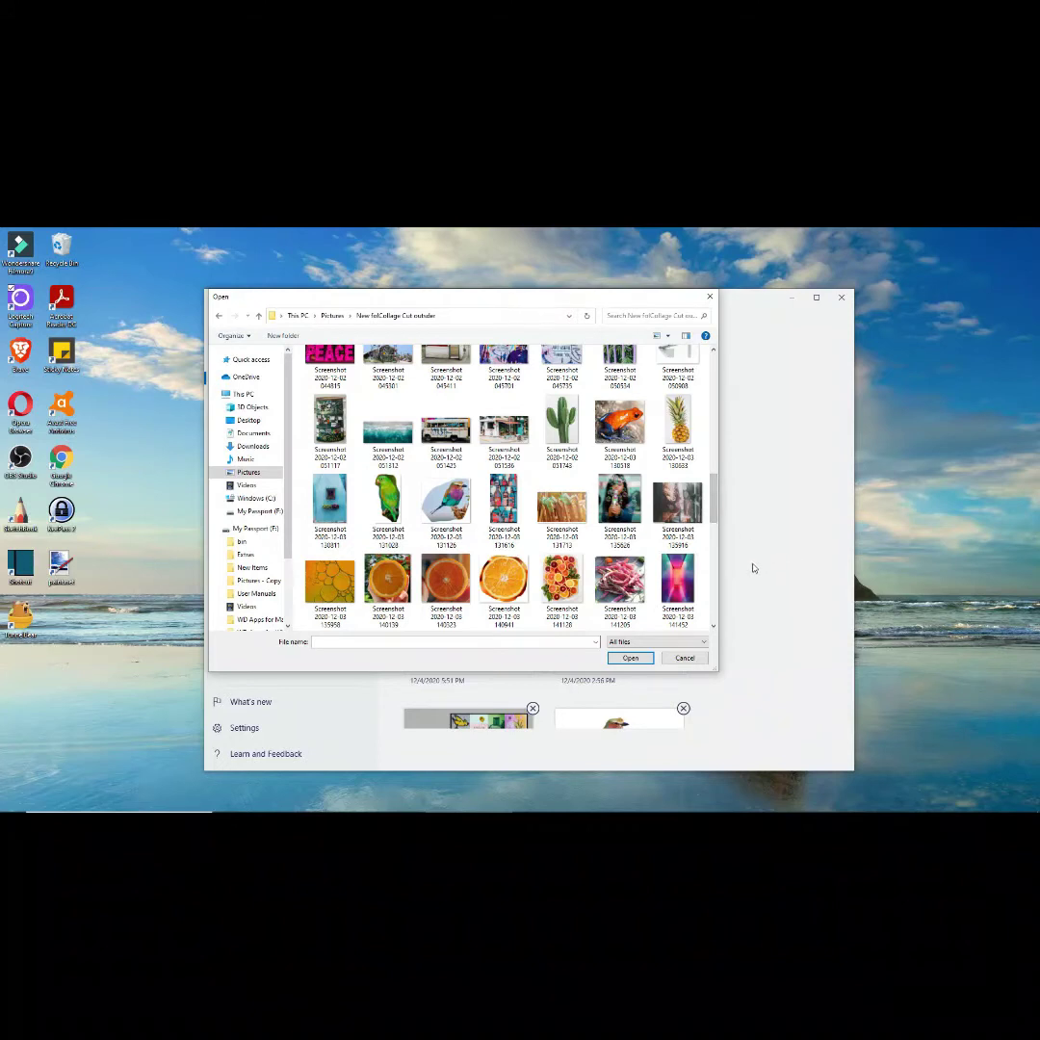
left_click_drag(717, 499, 715, 549)
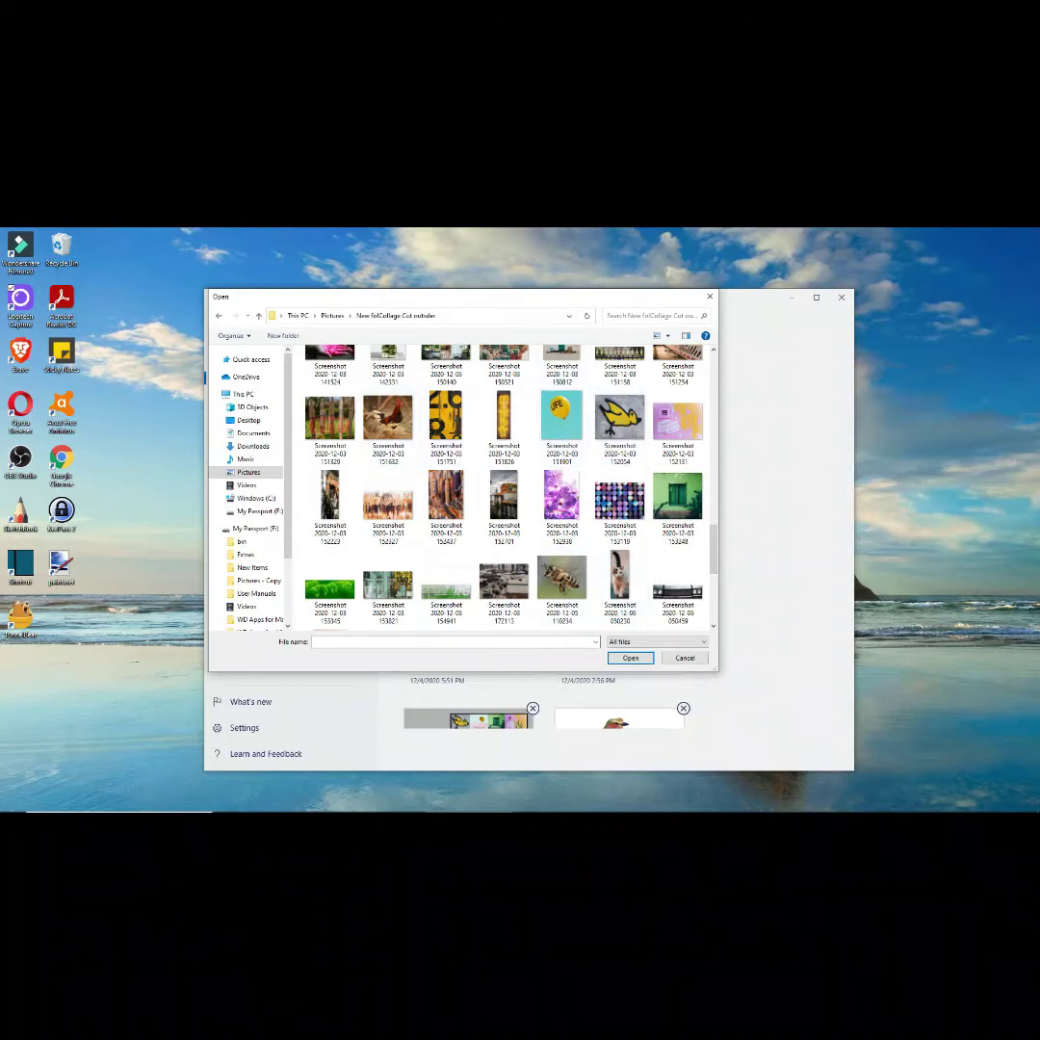
Step: Switch to Google Chrome and load unsplash.com, closing the notification that pops up
mouse_move(377, 788)
double_click(61, 461)
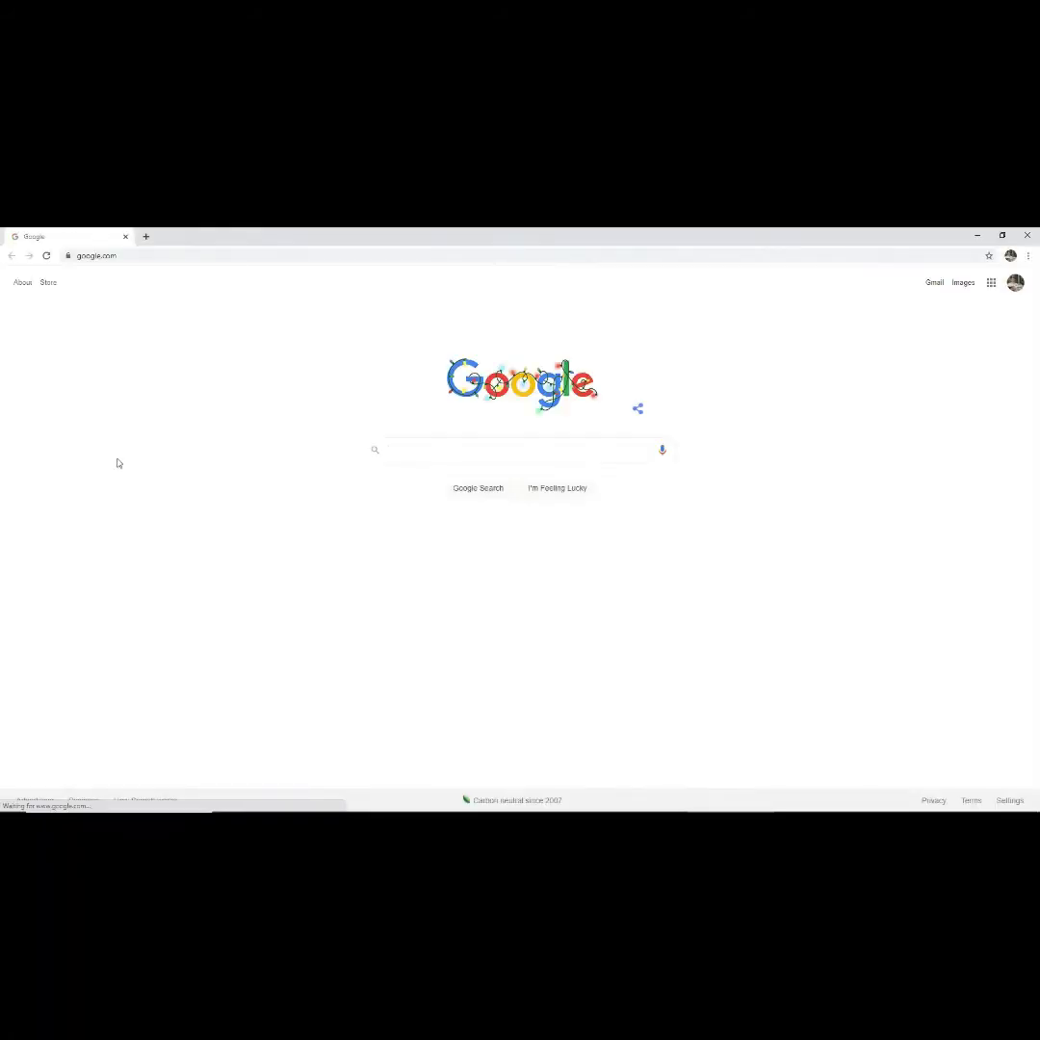
left_click(140, 257)
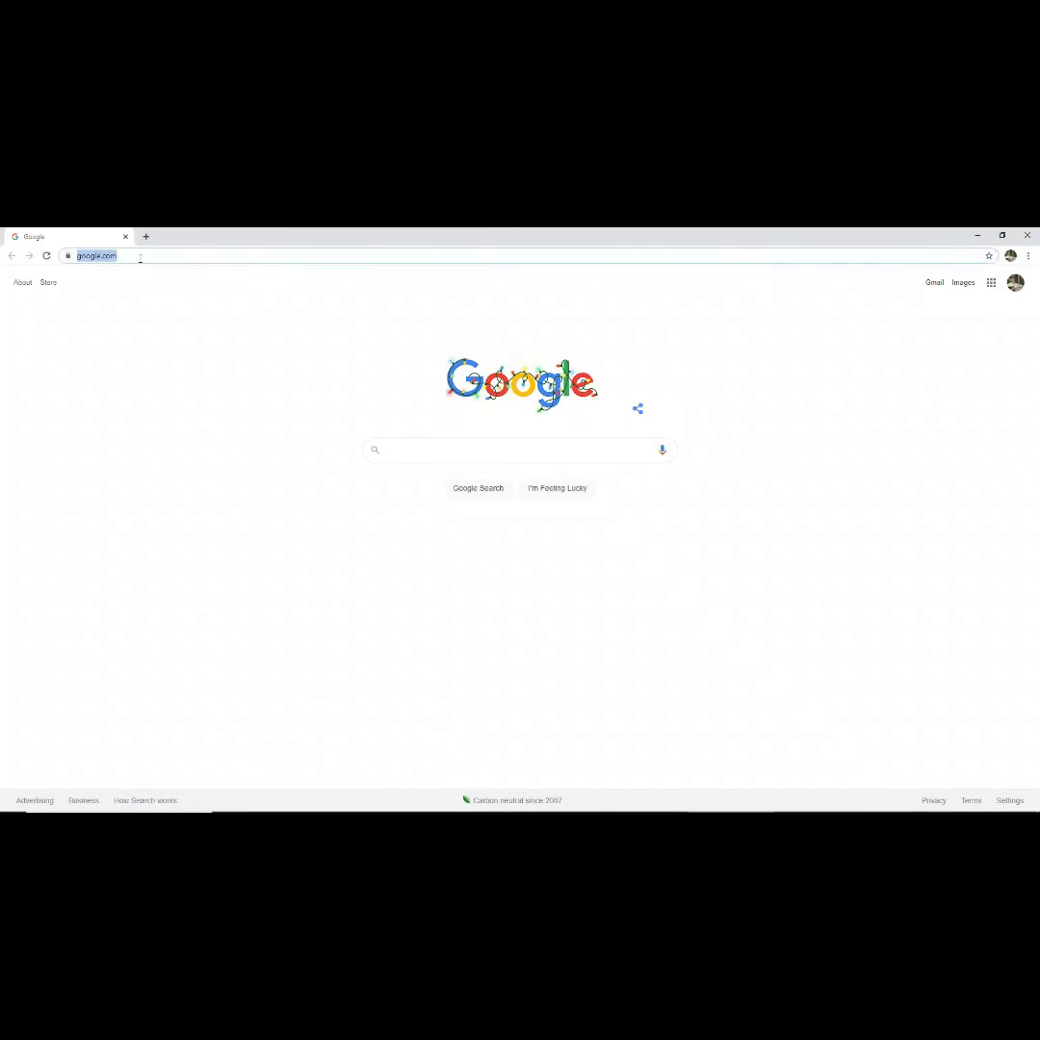
type("unsp")
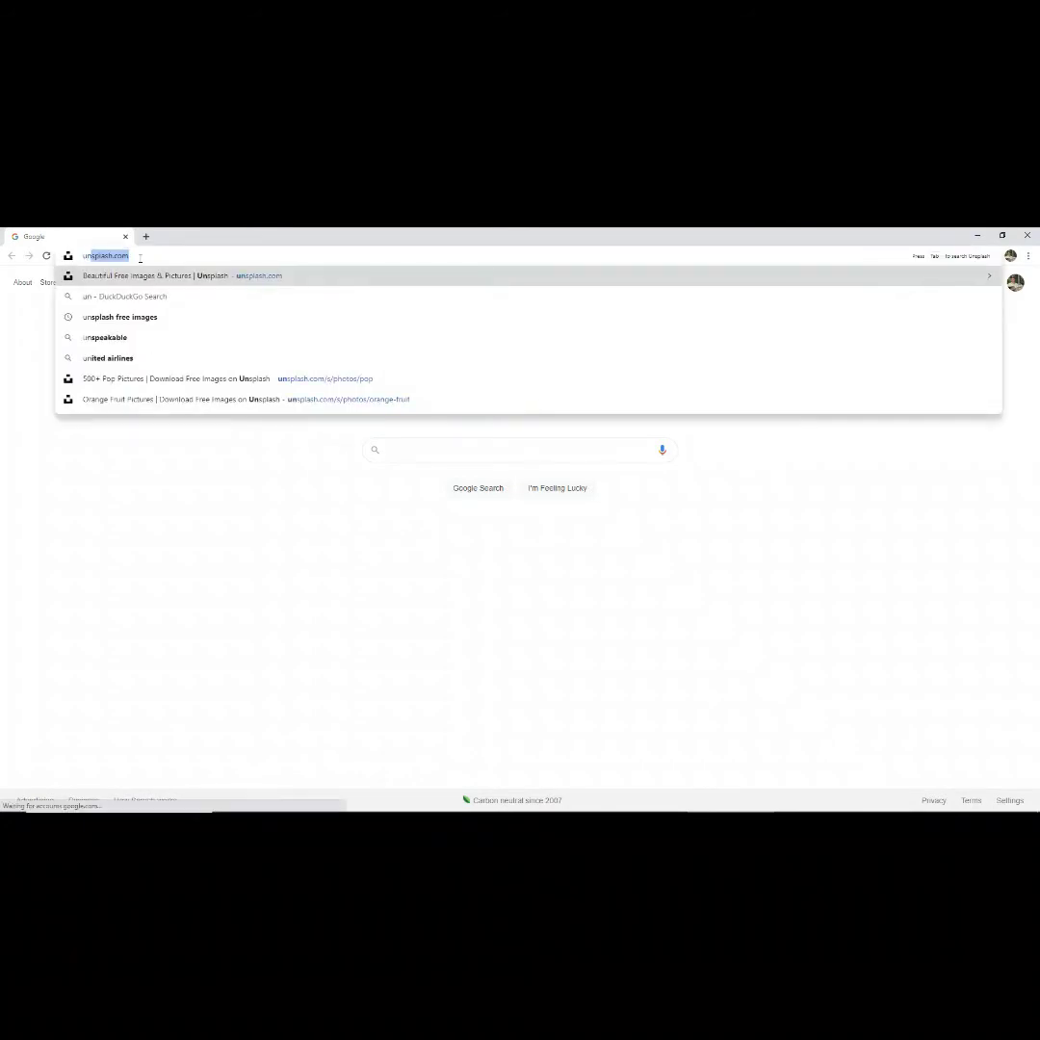
type("lash")
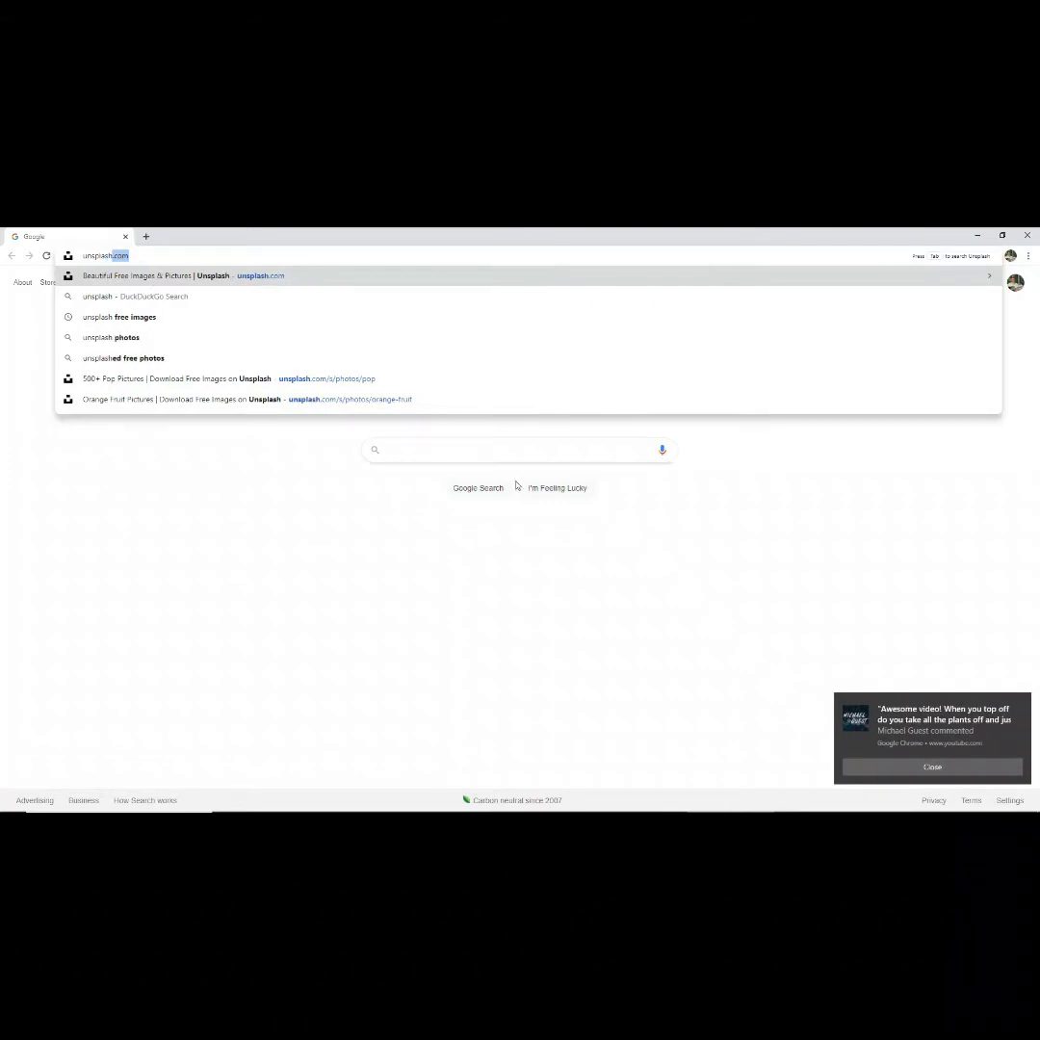
left_click(966, 767)
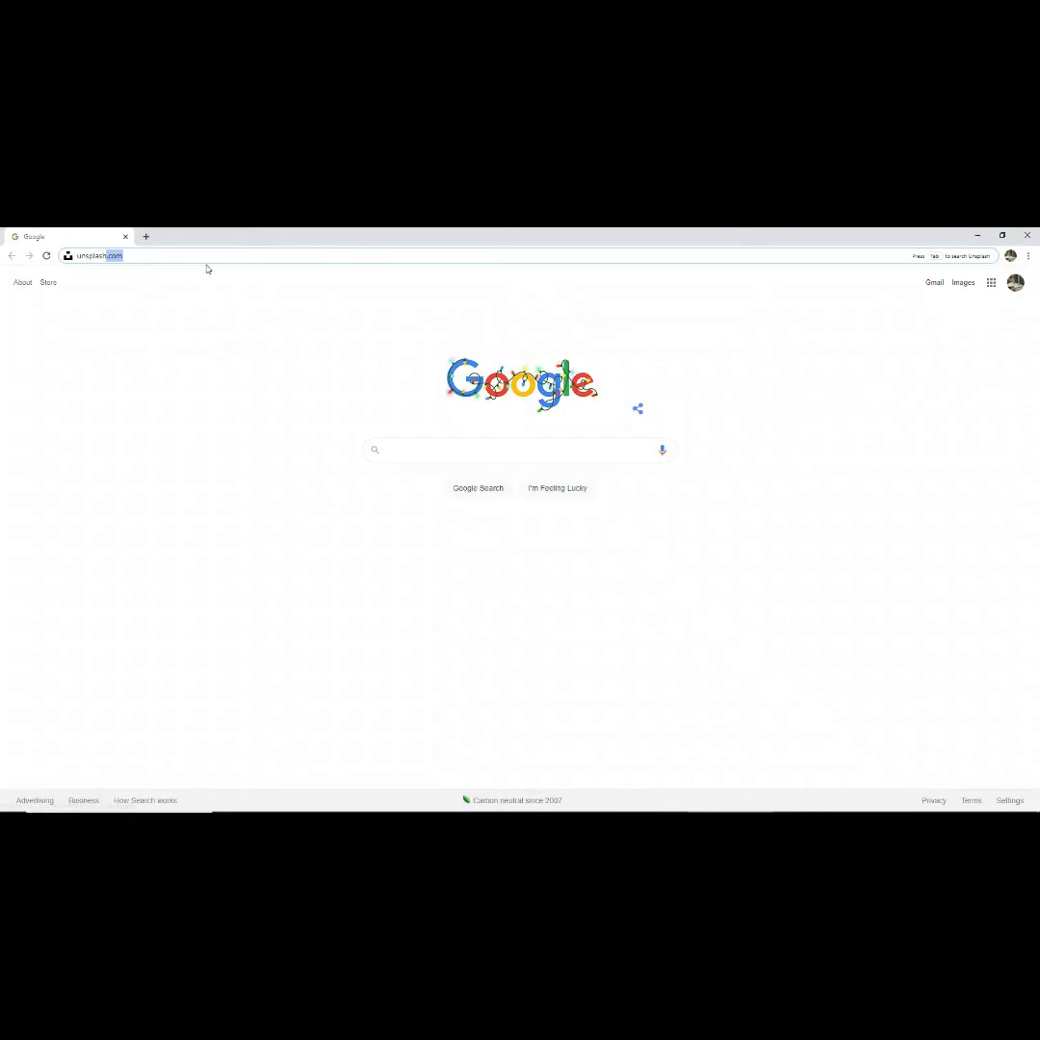
left_click(142, 255)
key("Return")
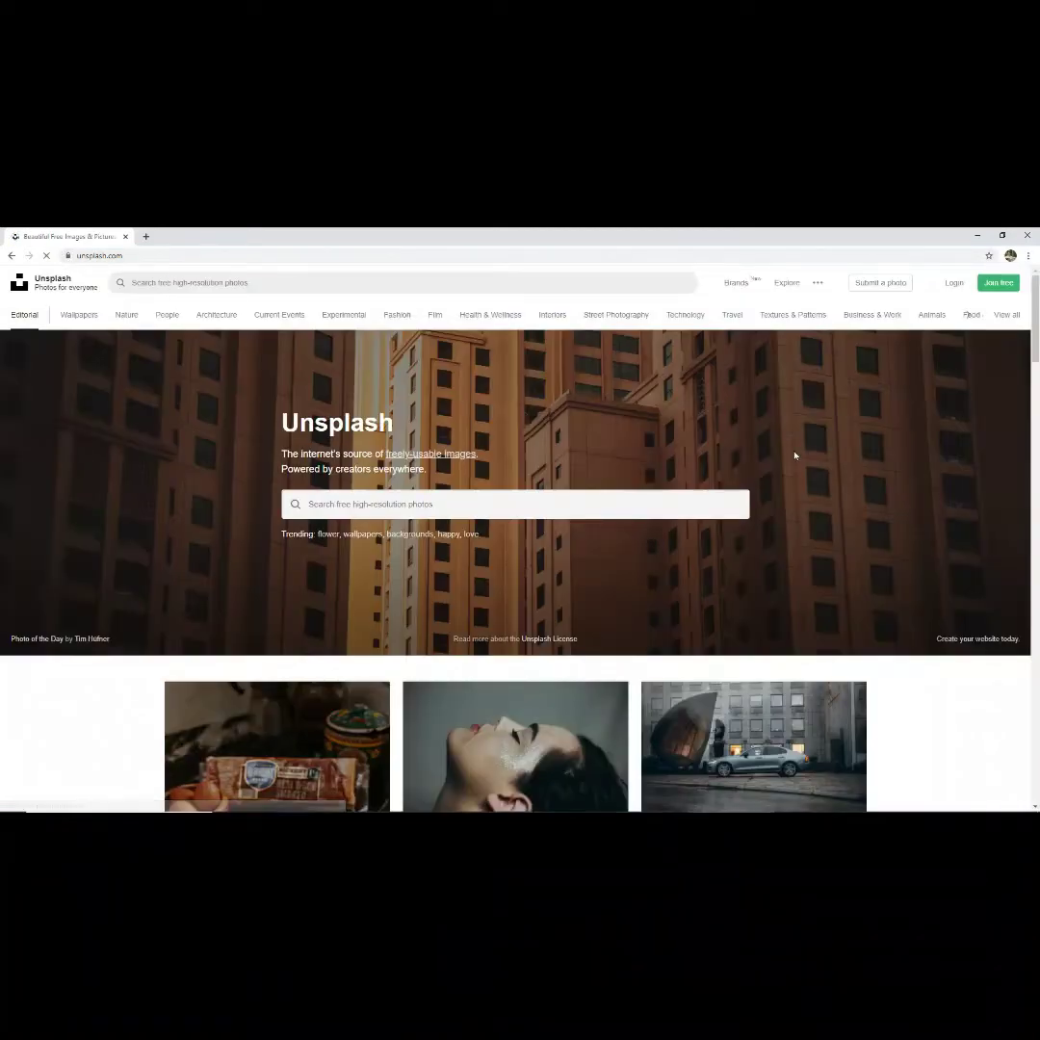
Step: Examine the free photos in Unsplash's Editorial feed as possible collage material
scroll(854, 485, "down", 2)
scroll(854, 485, "down", 5)
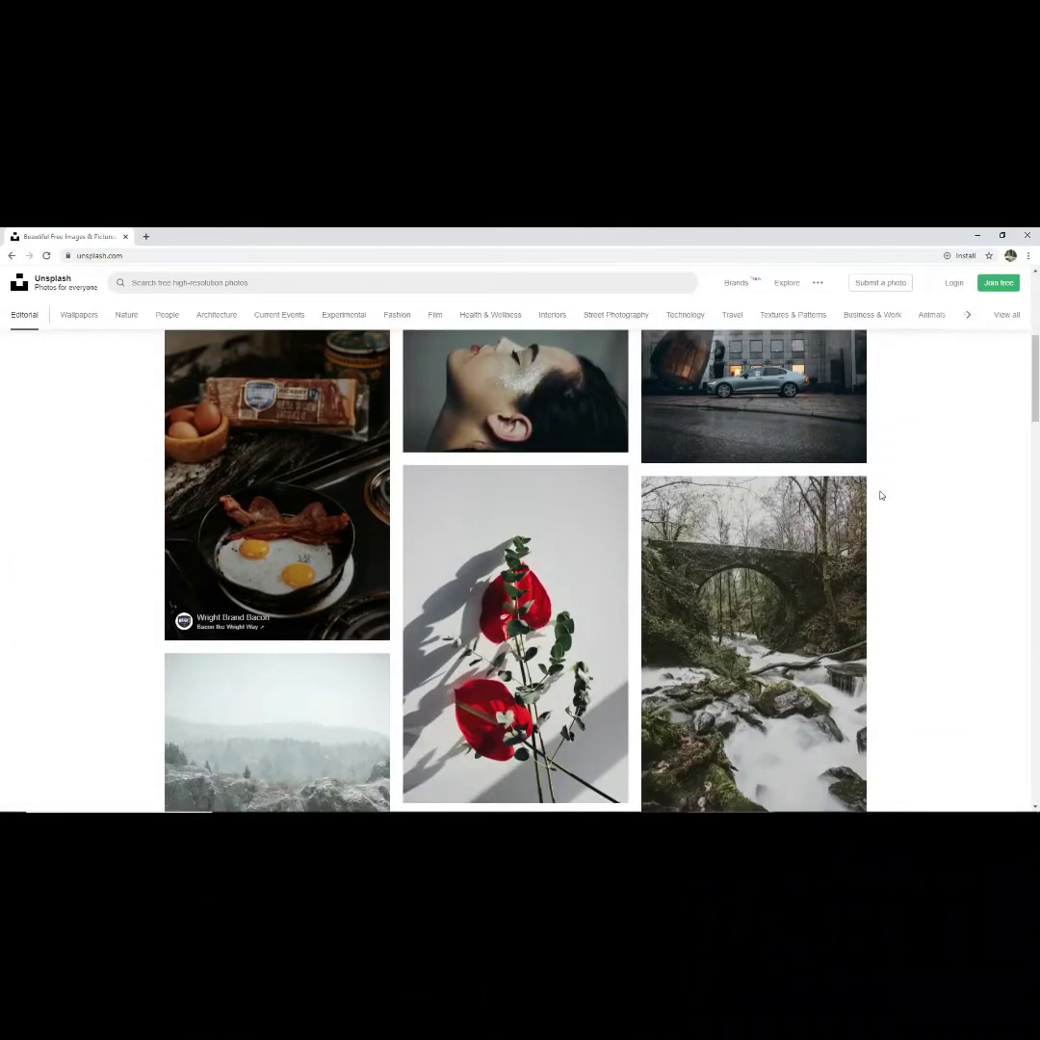
scroll(884, 497, "down", 4)
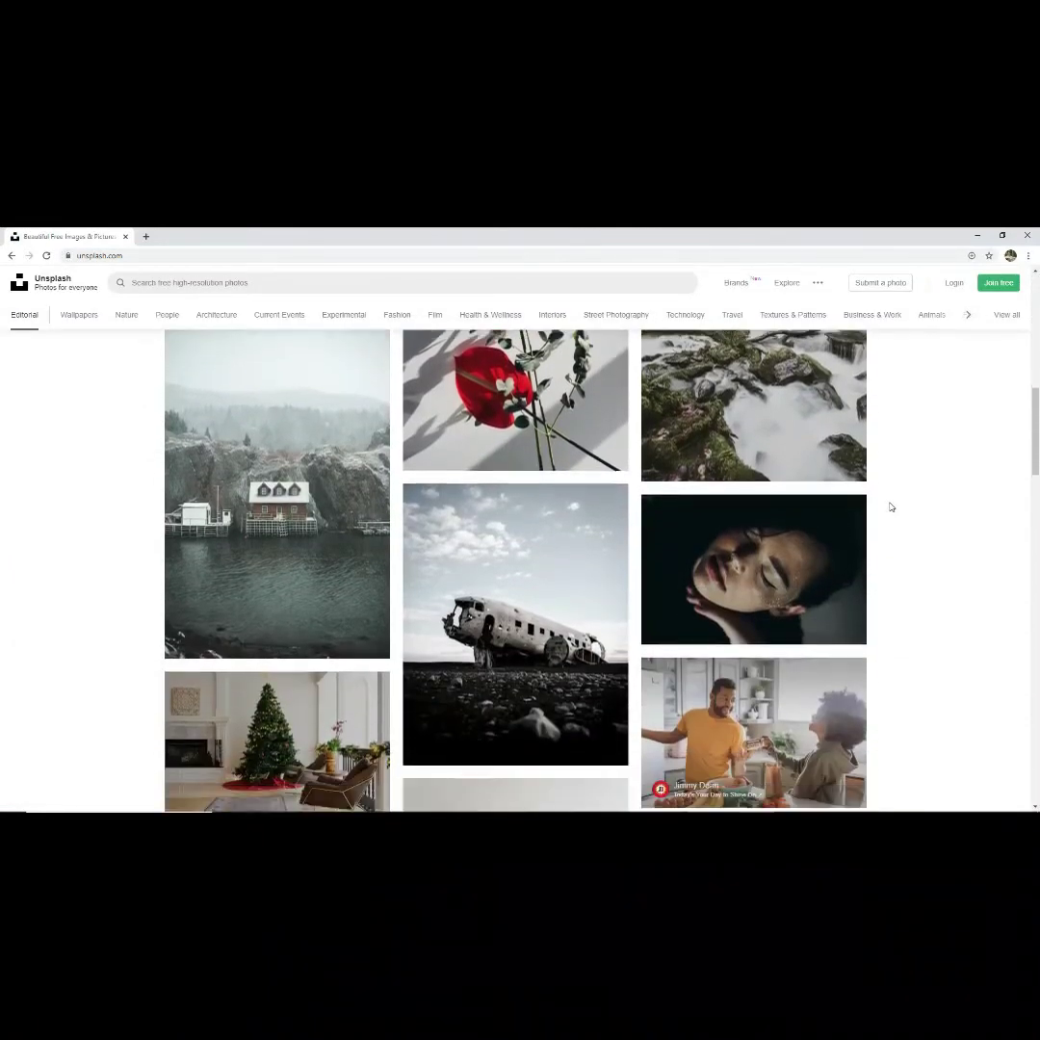
scroll(894, 508, "down", 3)
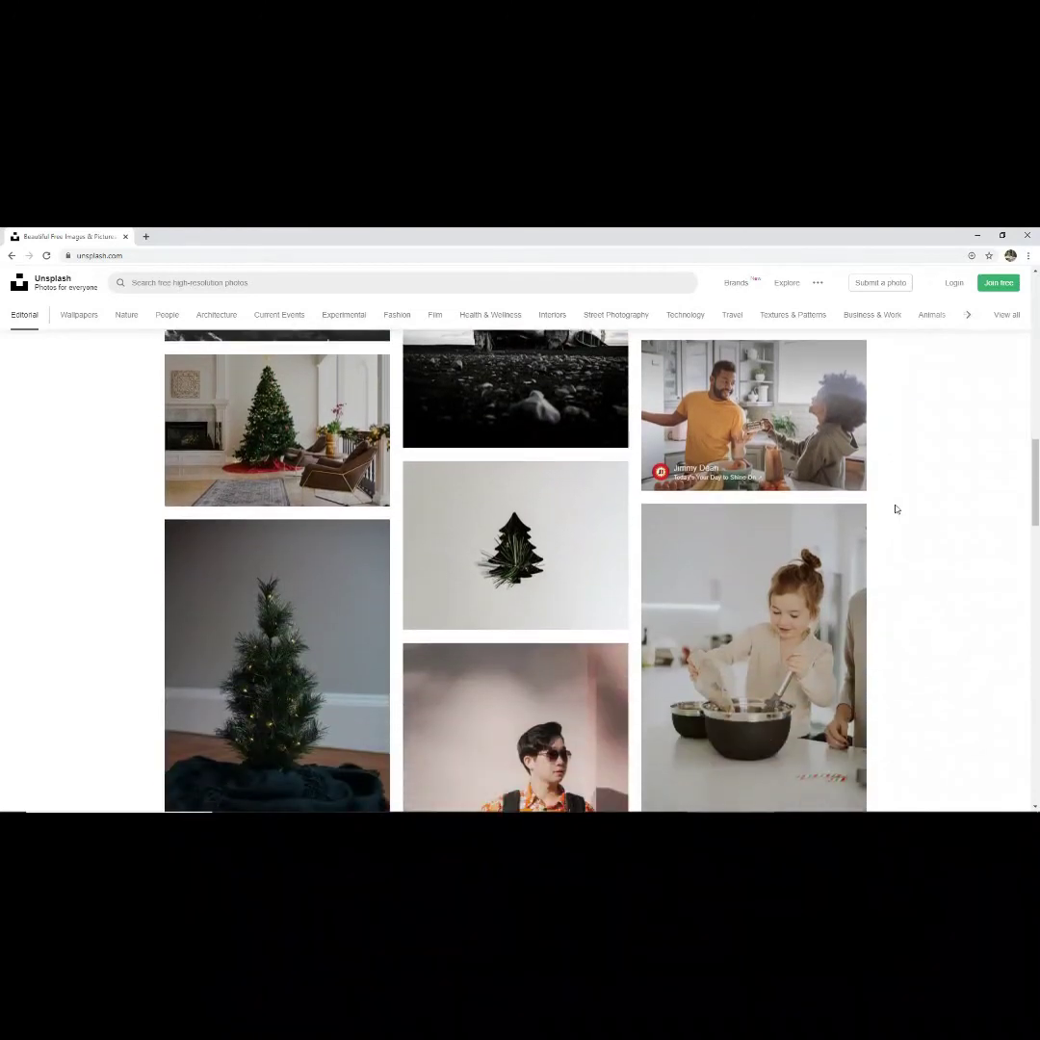
scroll(896, 508, "down", 2)
scroll(897, 510, "down", 3)
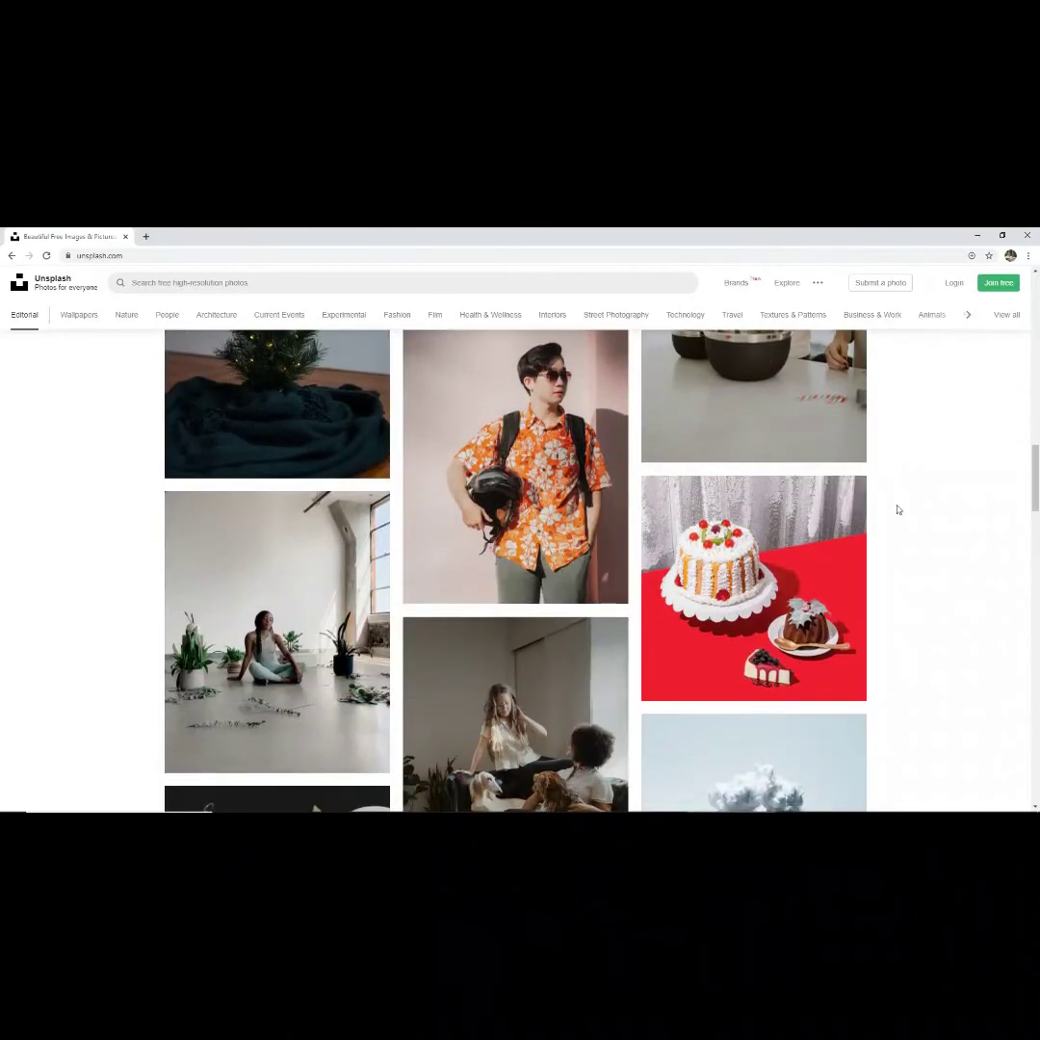
scroll(898, 510, "down", 2)
scroll(899, 509, "down", 3)
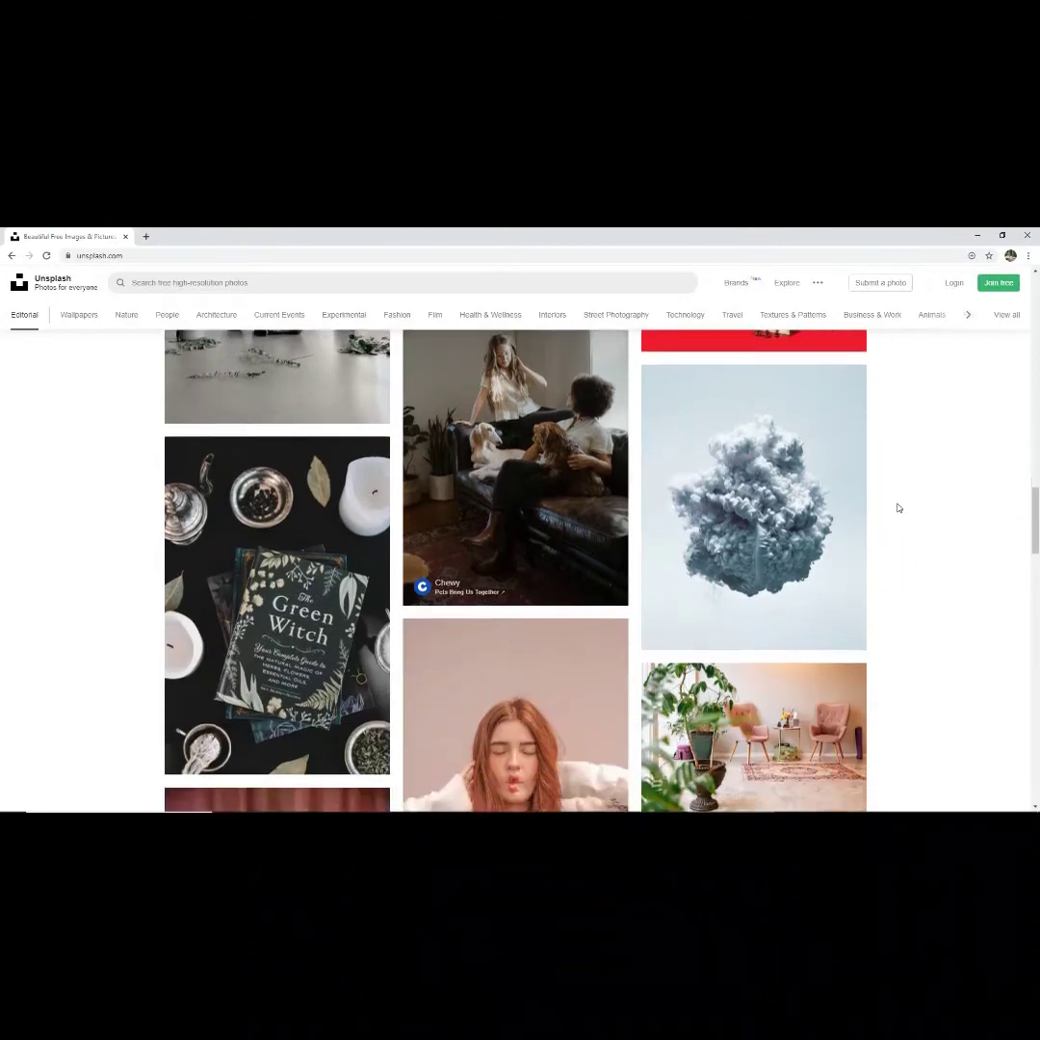
Step: Look further down Unsplash's Editorial feed for a photo with clearly separated objects that can be cut out for the collage
scroll(899, 508, "down", 4)
scroll(899, 509, "down", 4)
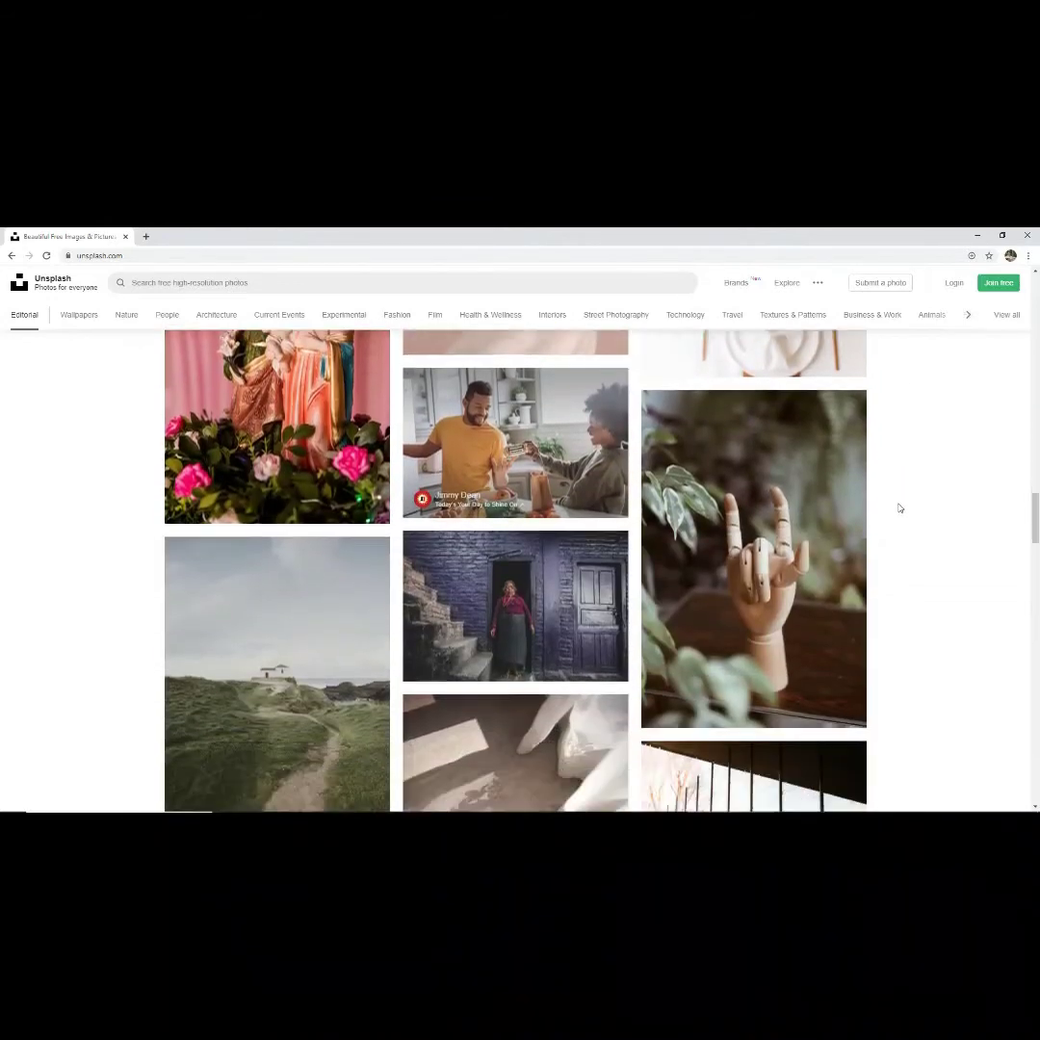
scroll(899, 509, "down", 4)
scroll(899, 510, "down", 4)
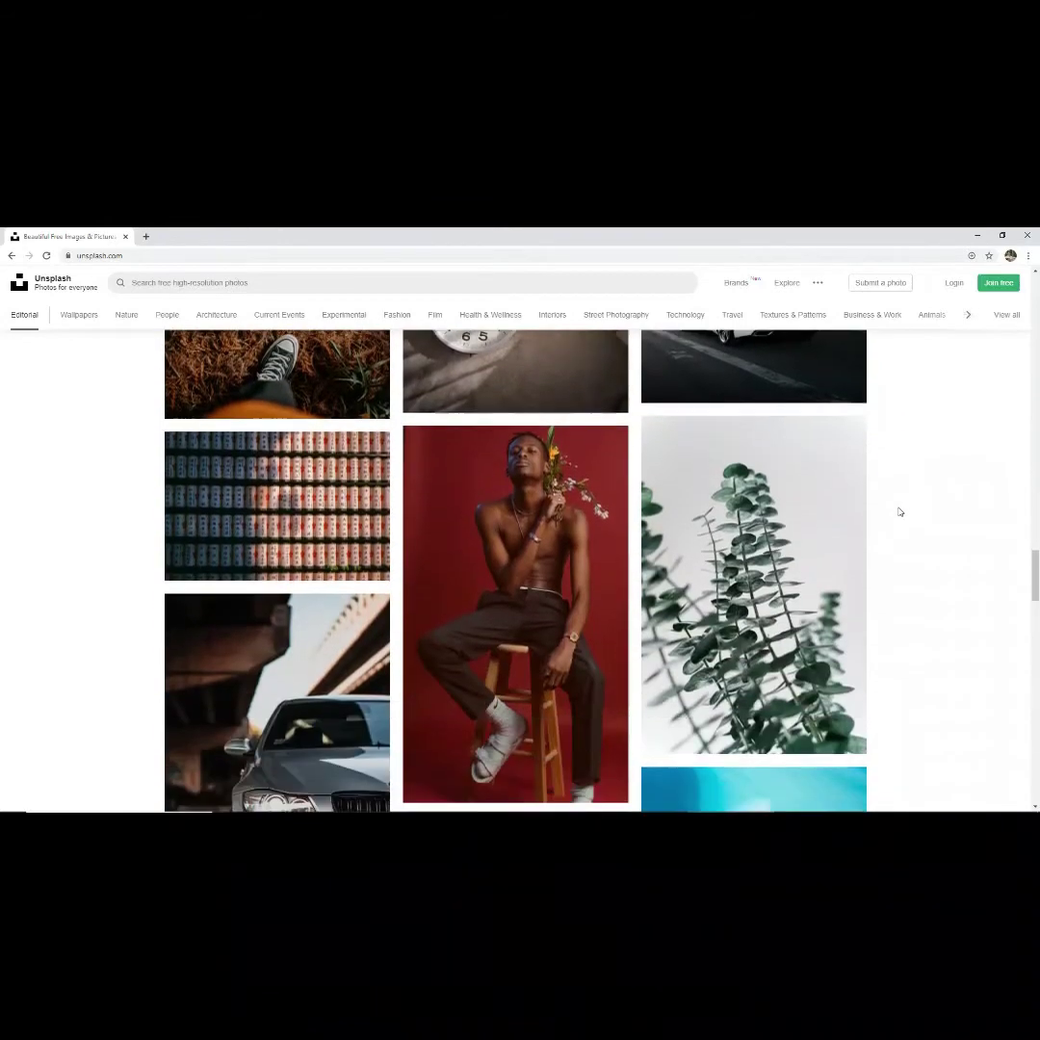
scroll(899, 512, "down", 4)
scroll(899, 514, "down", 4)
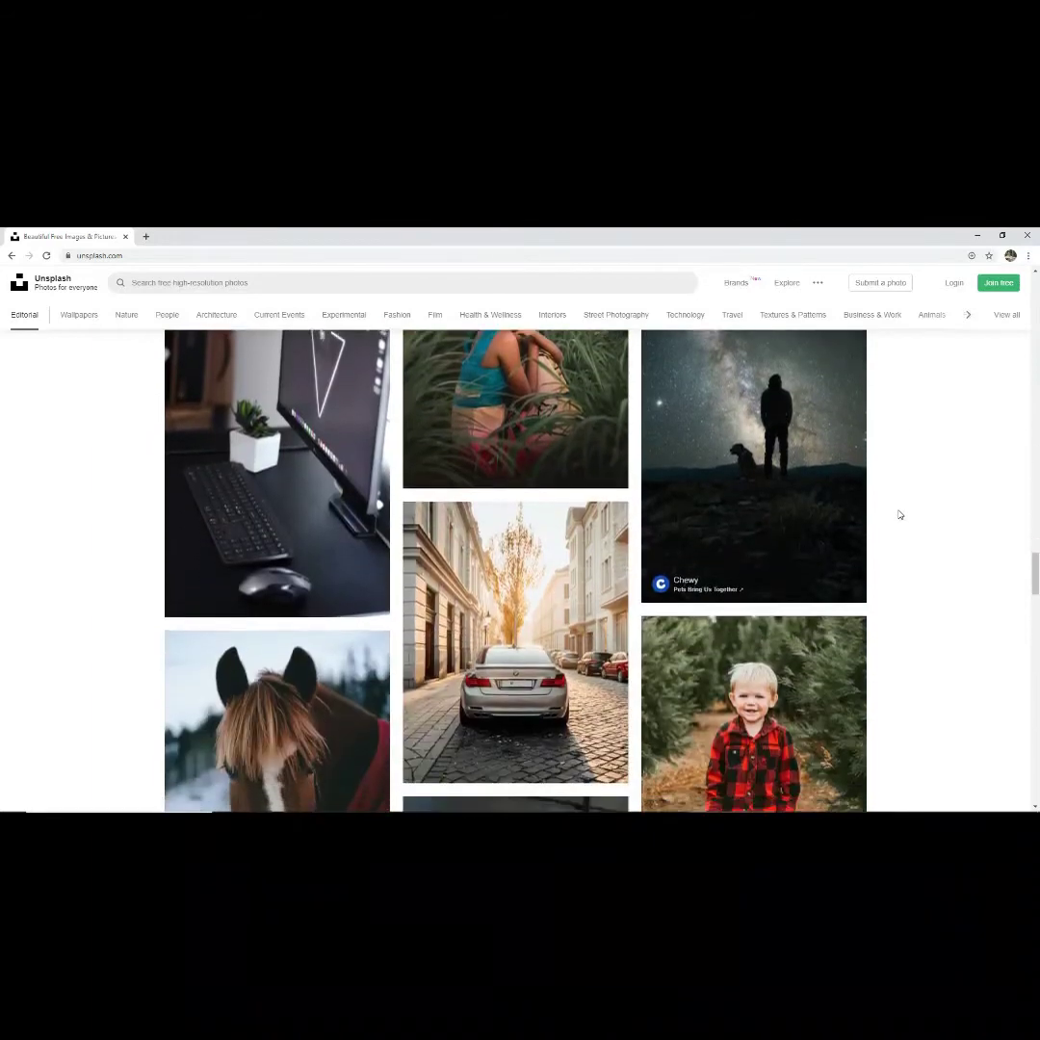
scroll(899, 516, "down", 10)
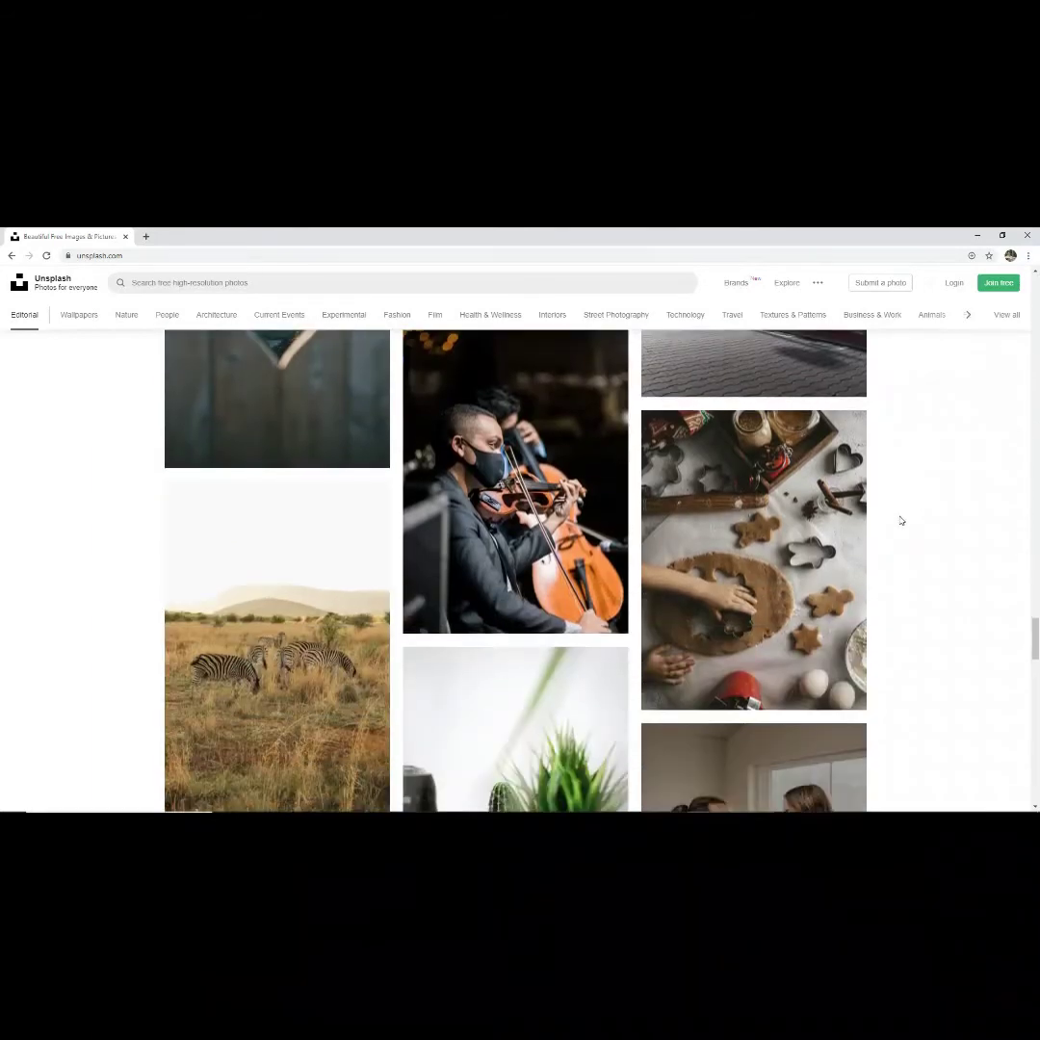
scroll(899, 520, "down", 10)
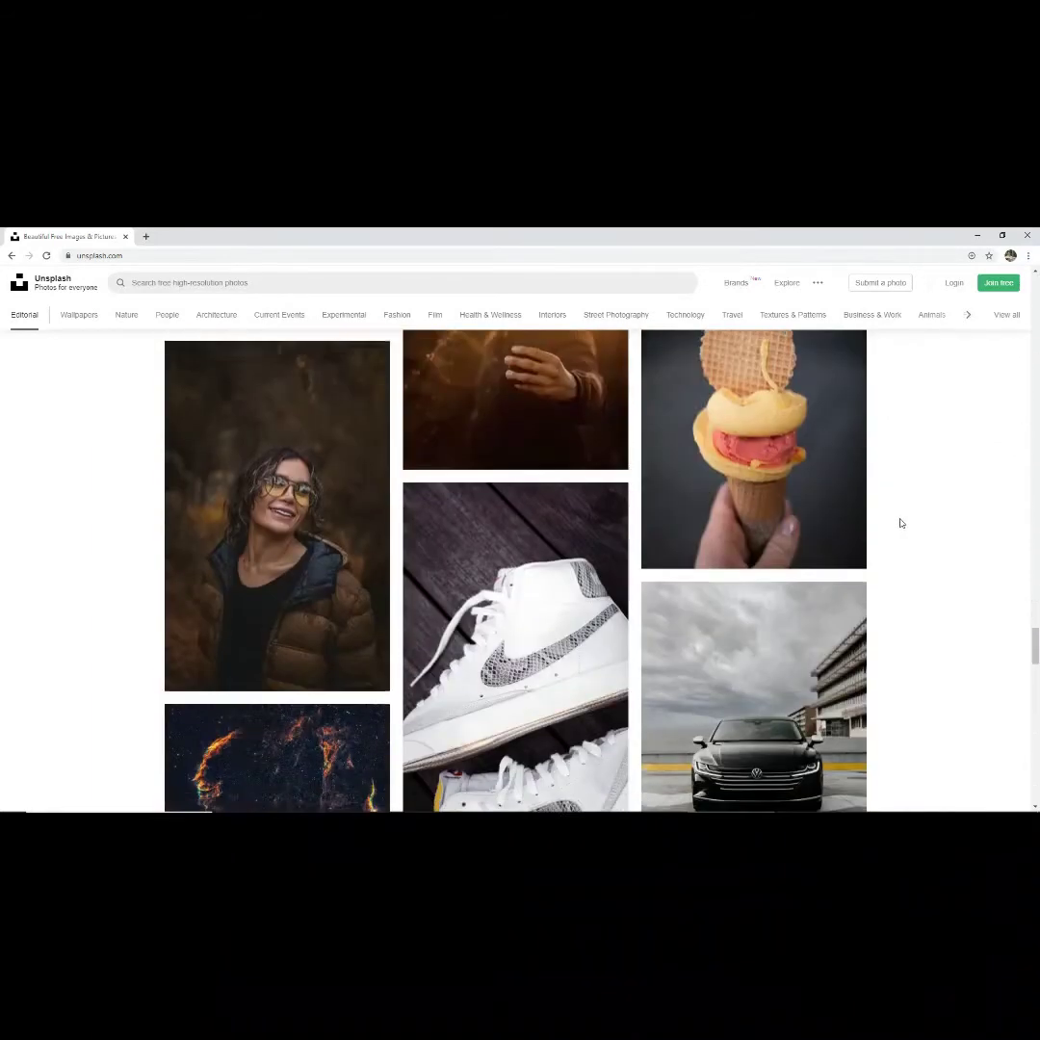
scroll(902, 525, "down", 10)
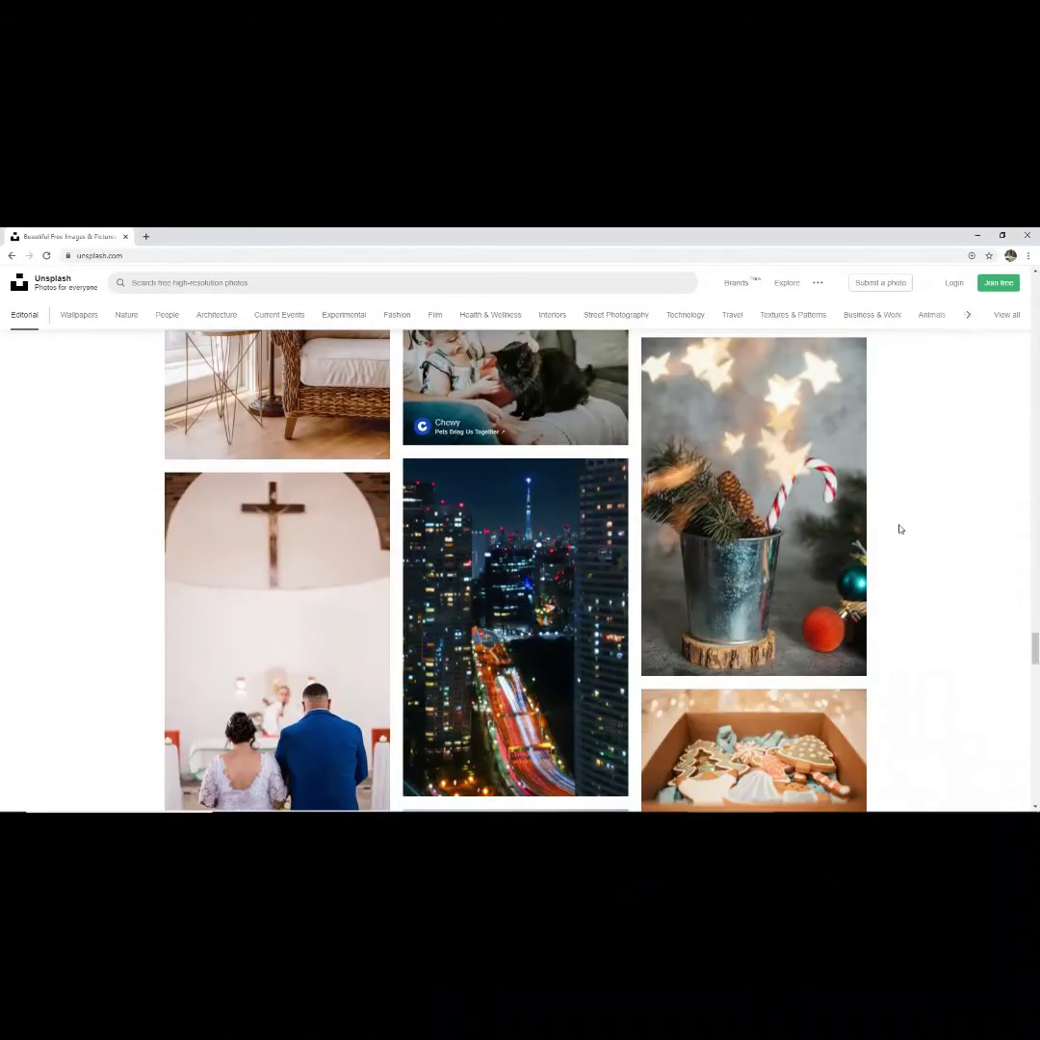
scroll(900, 529, "down", 10)
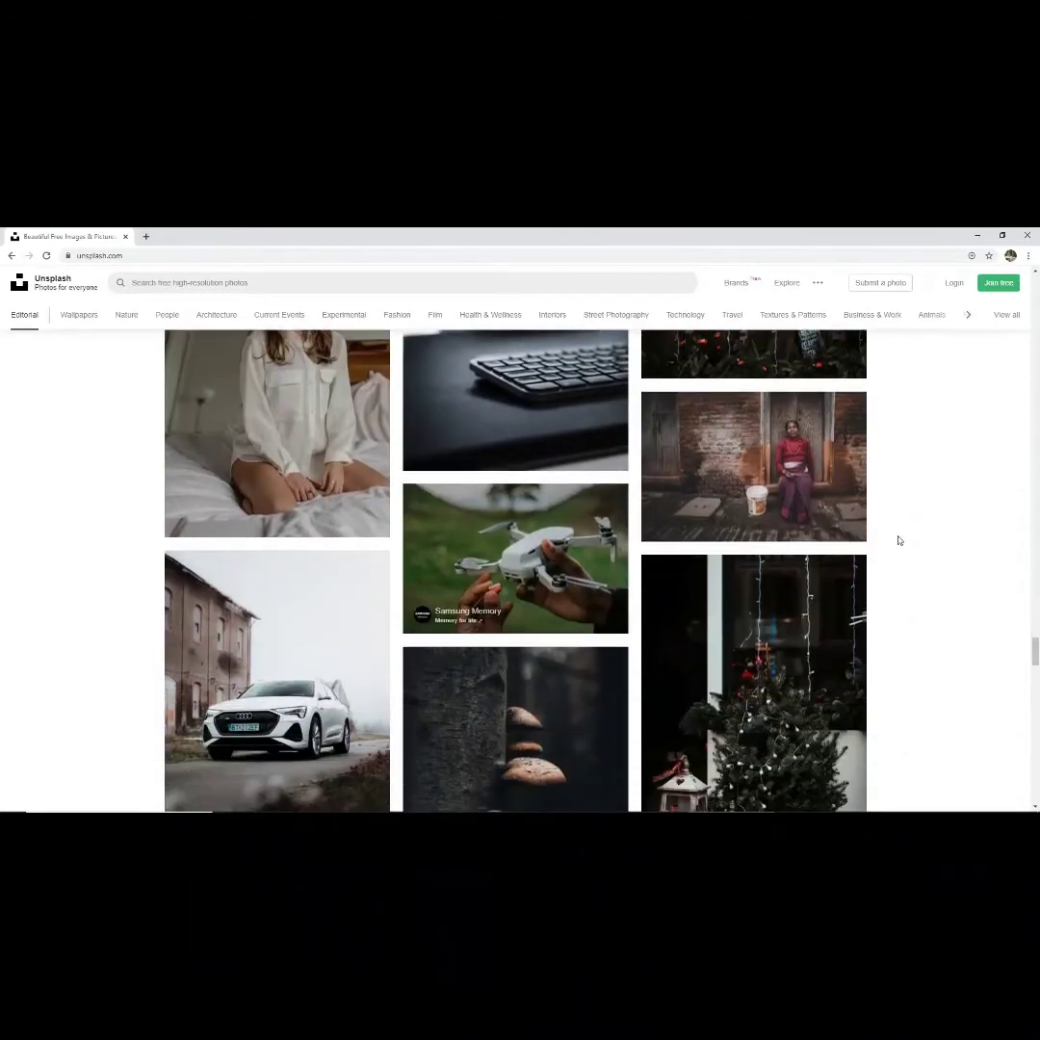
scroll(899, 541, "down", 10)
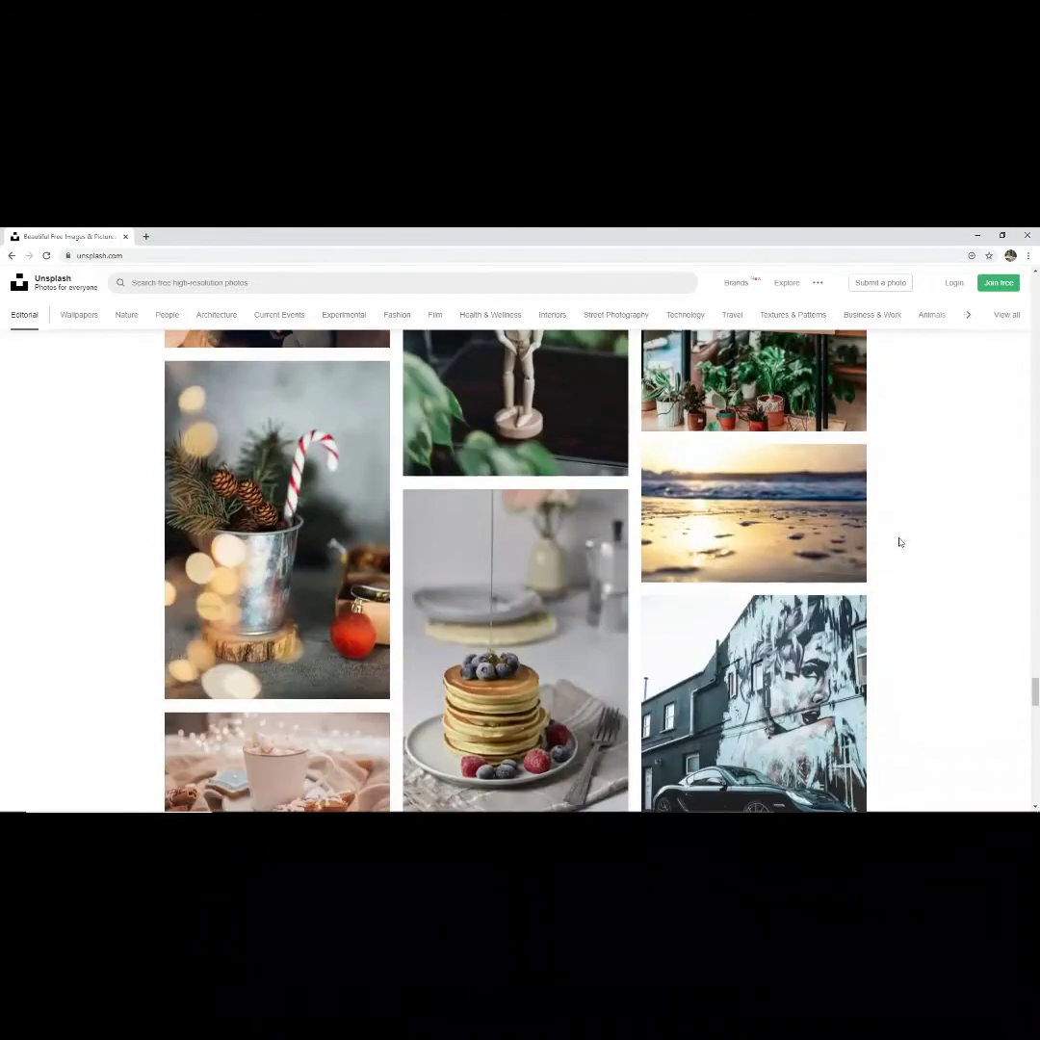
scroll(899, 542, "down", 10)
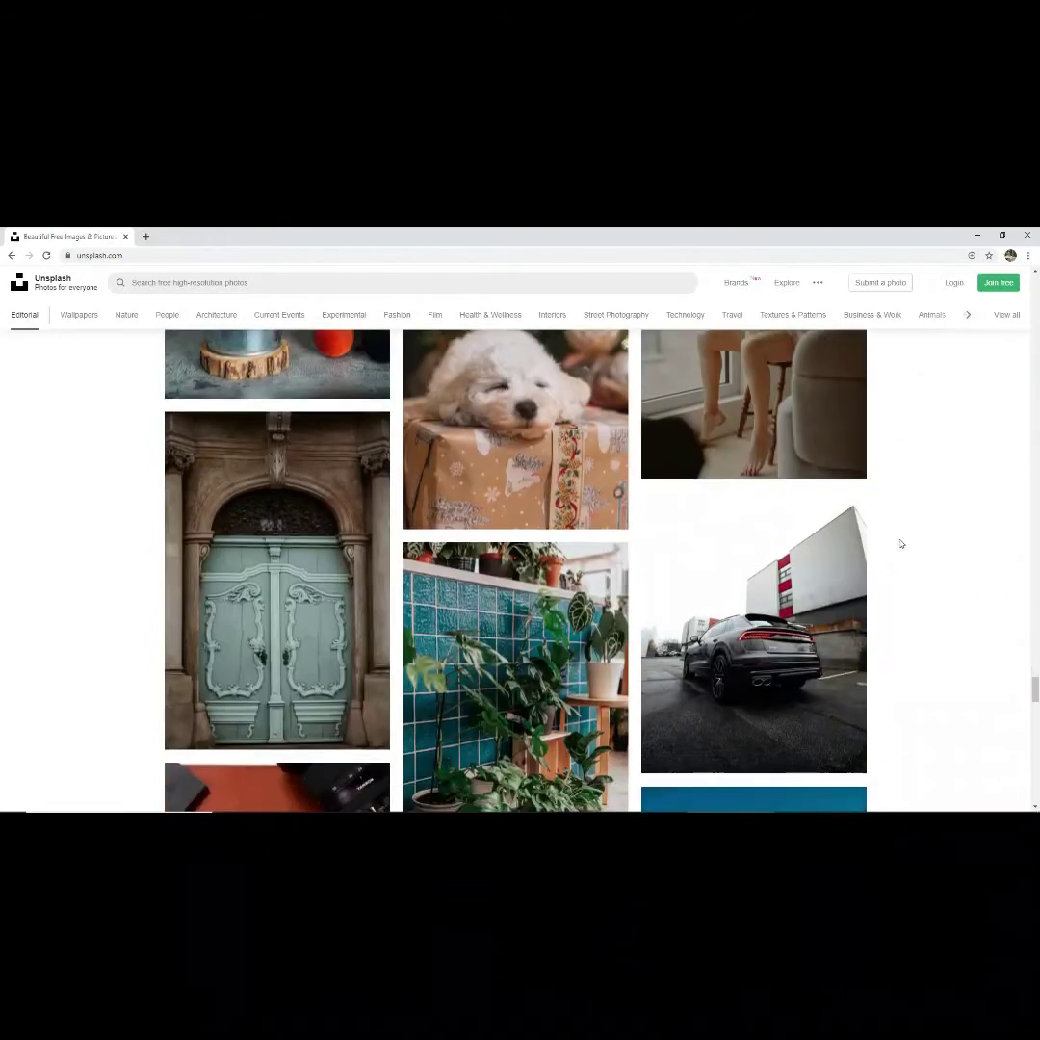
scroll(902, 545, "down", 10)
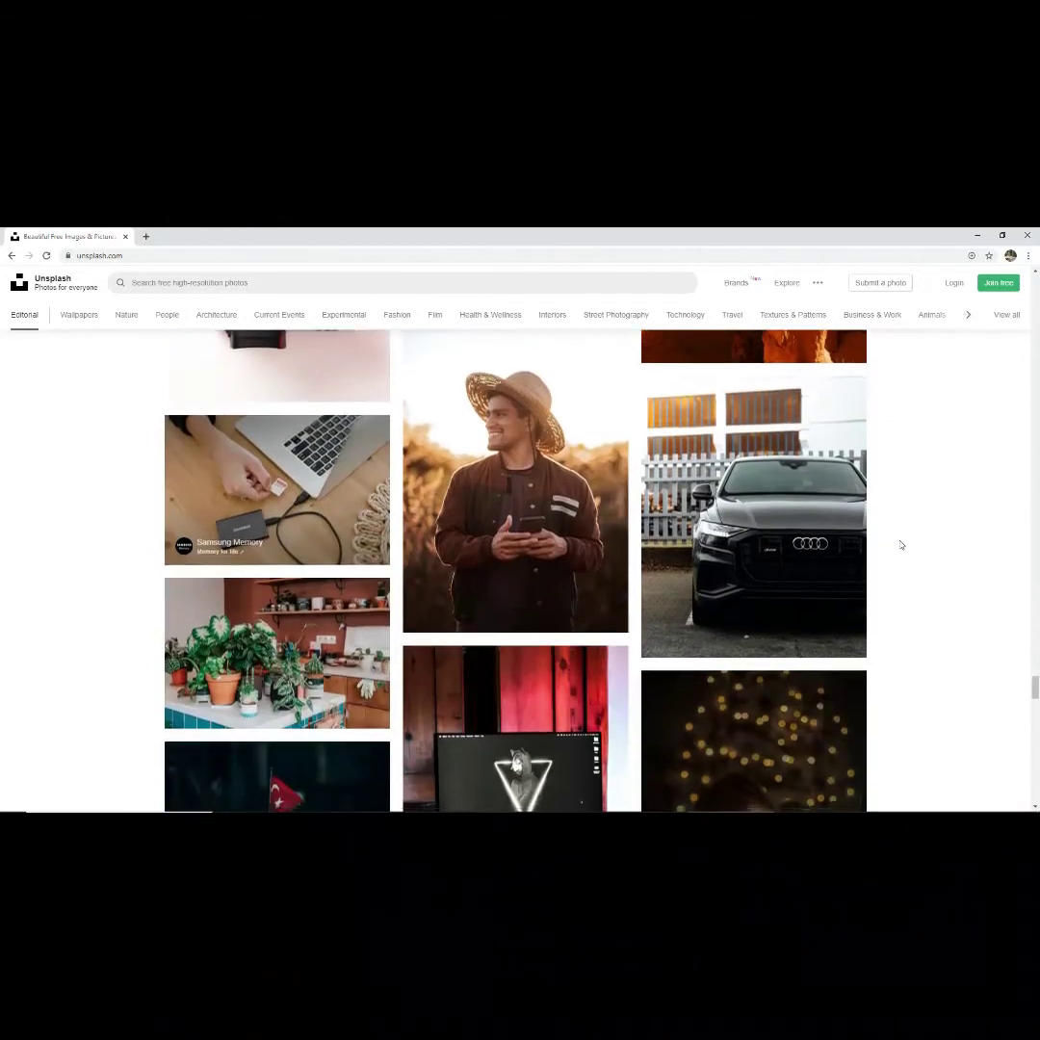
scroll(901, 545, "down", 10)
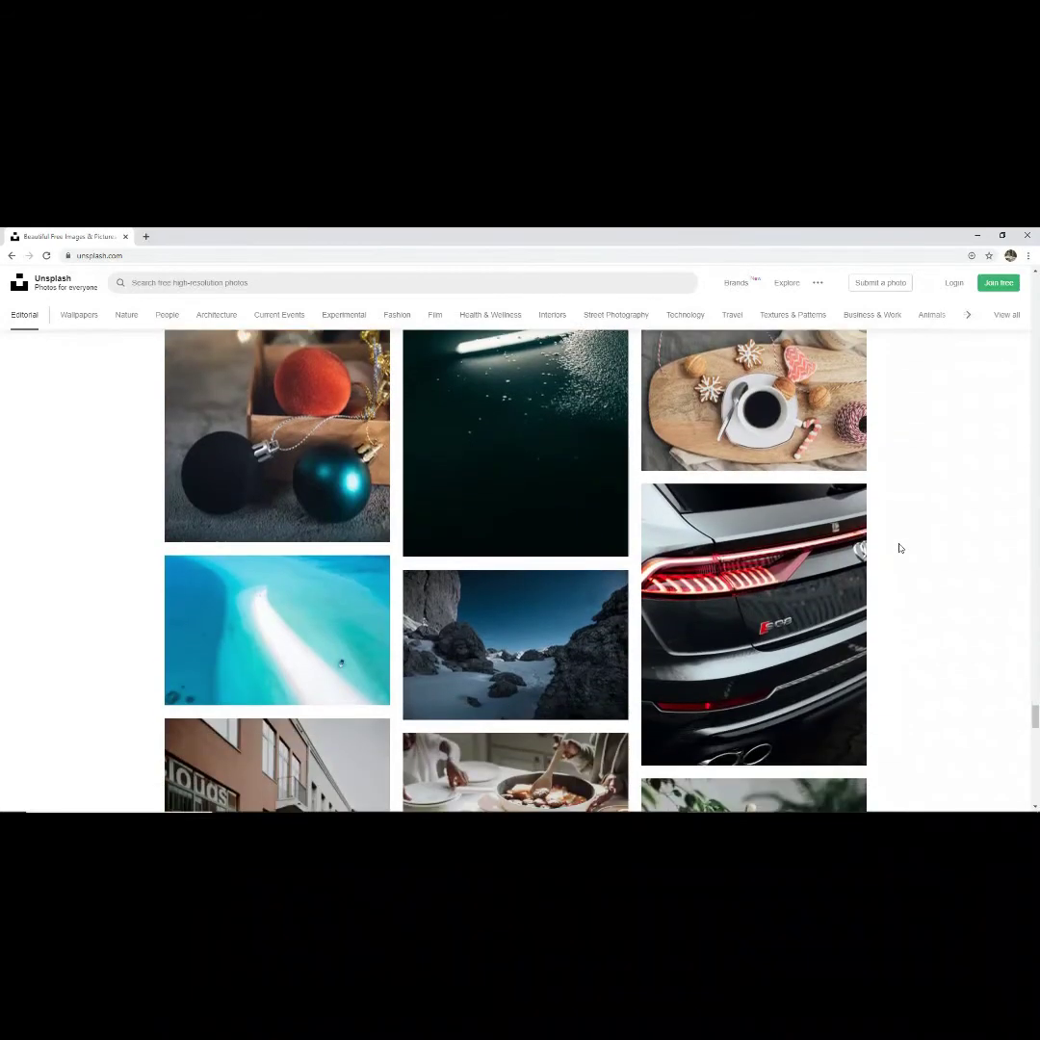
scroll(900, 548, "down", 10)
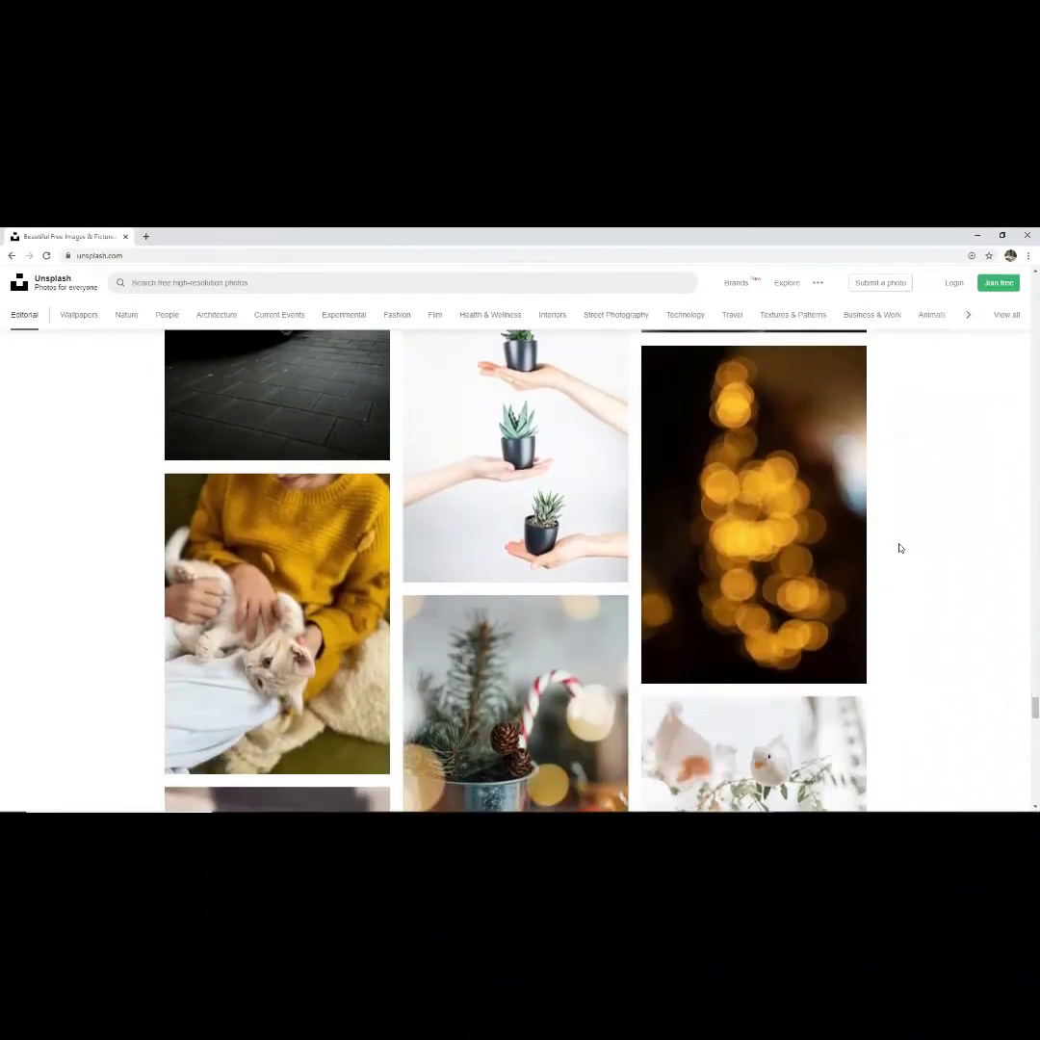
Step: Open the photo of three hands holding small potted succulents and show its available download sizes
mouse_move(535, 495)
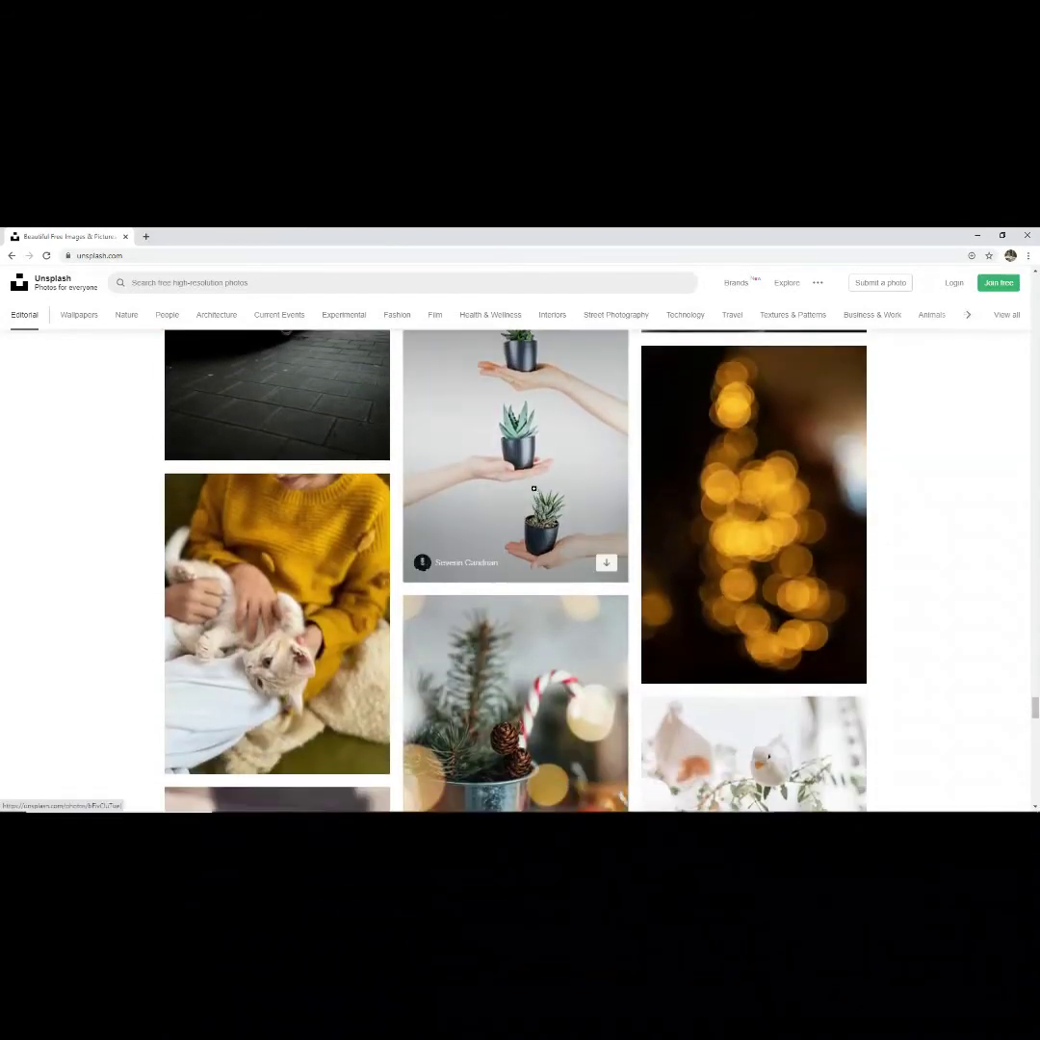
left_click(534, 489)
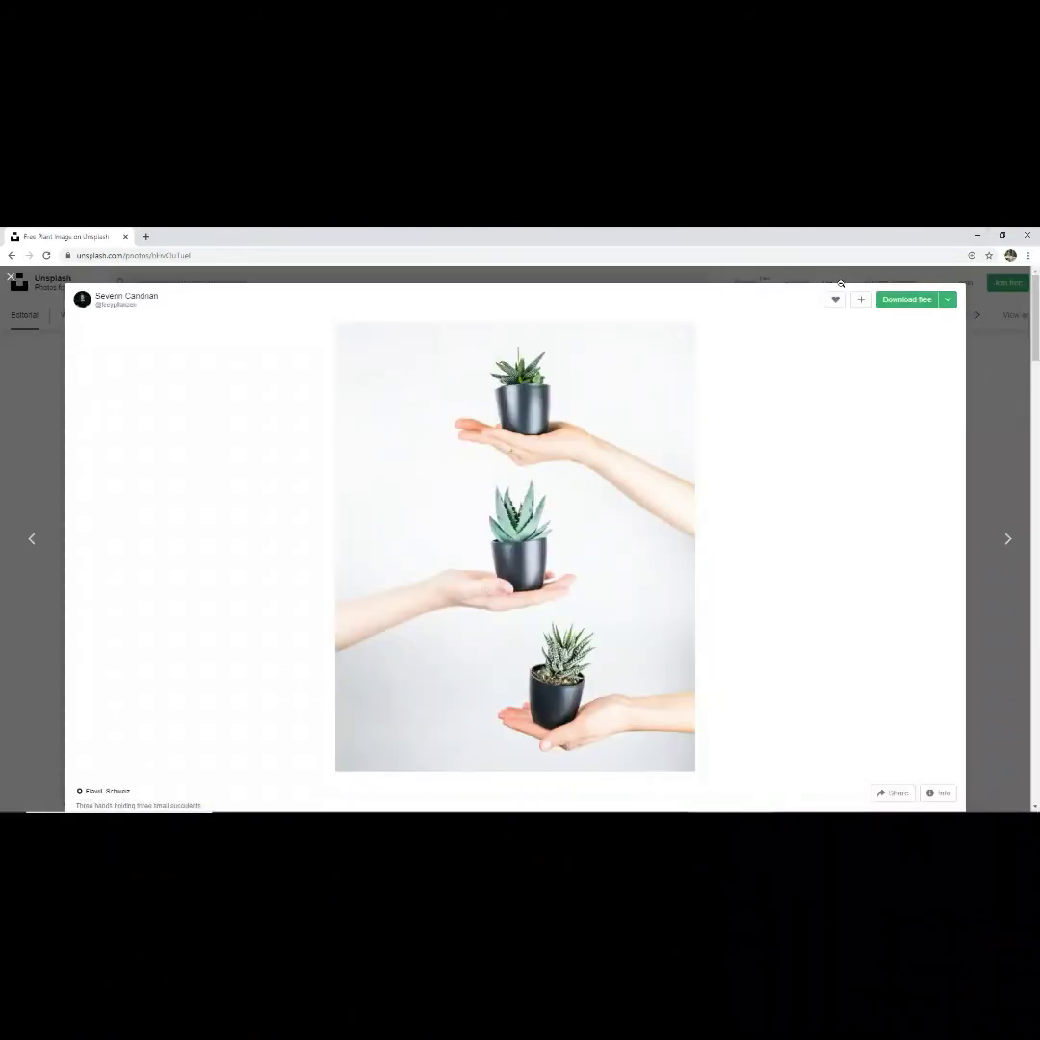
left_click(949, 302)
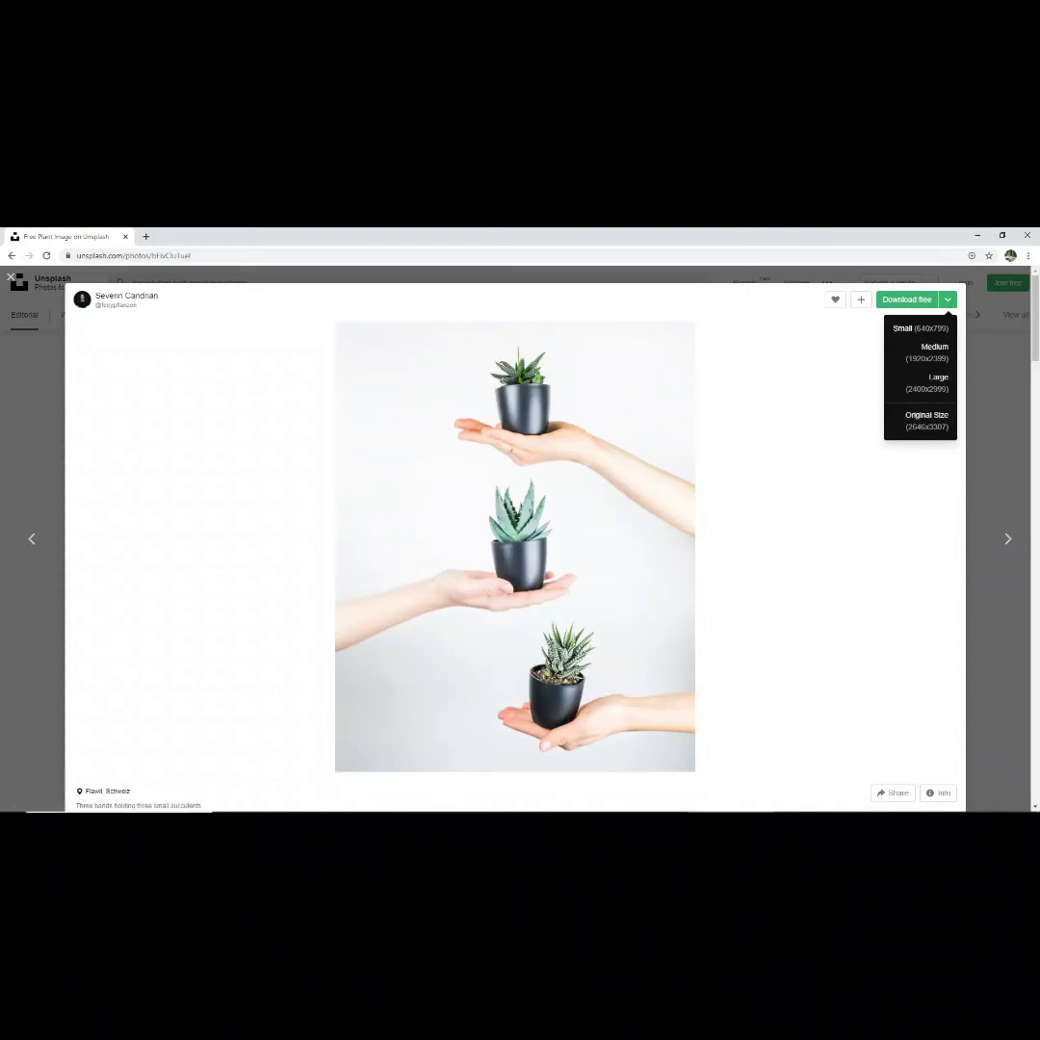
Step: Switch to Snip & Sketch and capture a rectangular snip of the middle hand with its potted succulent
mouse_move(354, 808)
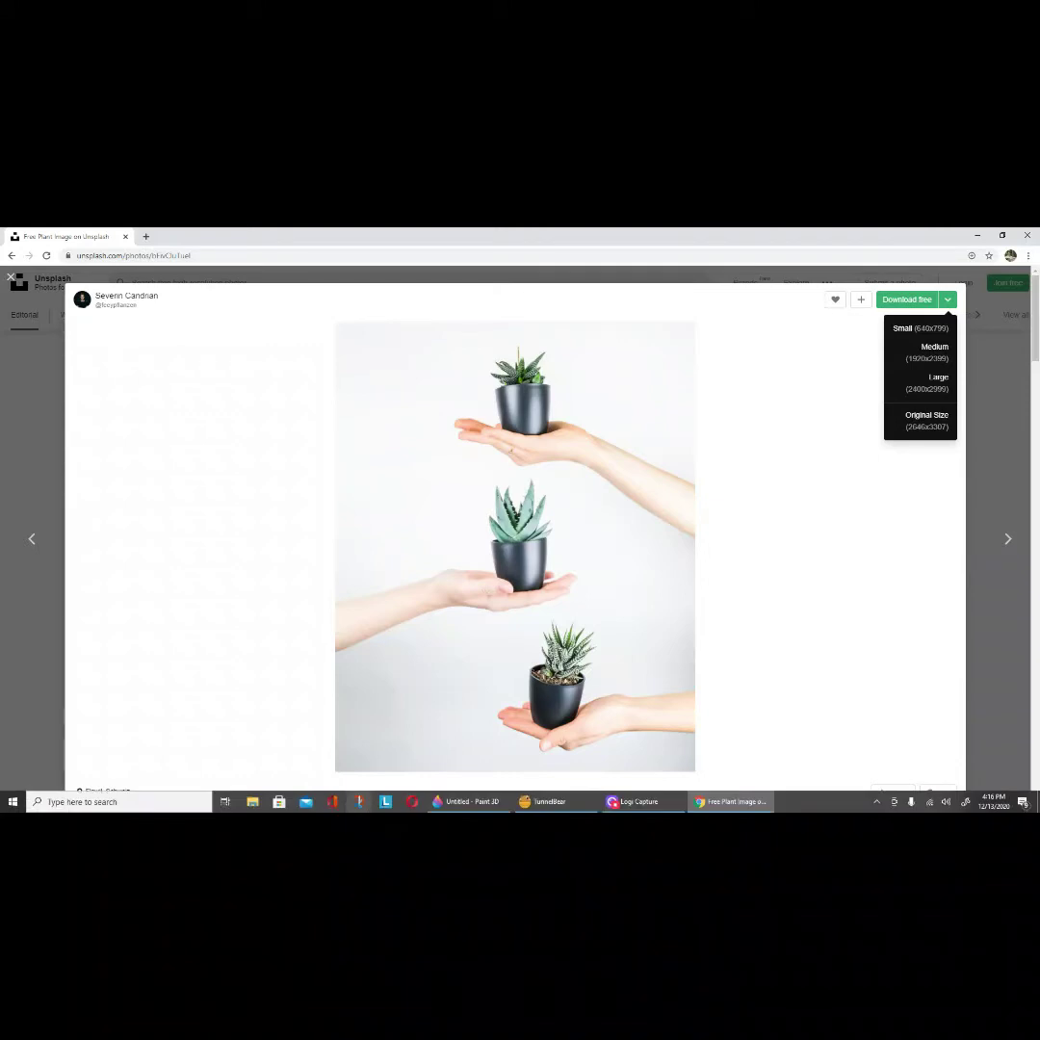
left_click(360, 804)
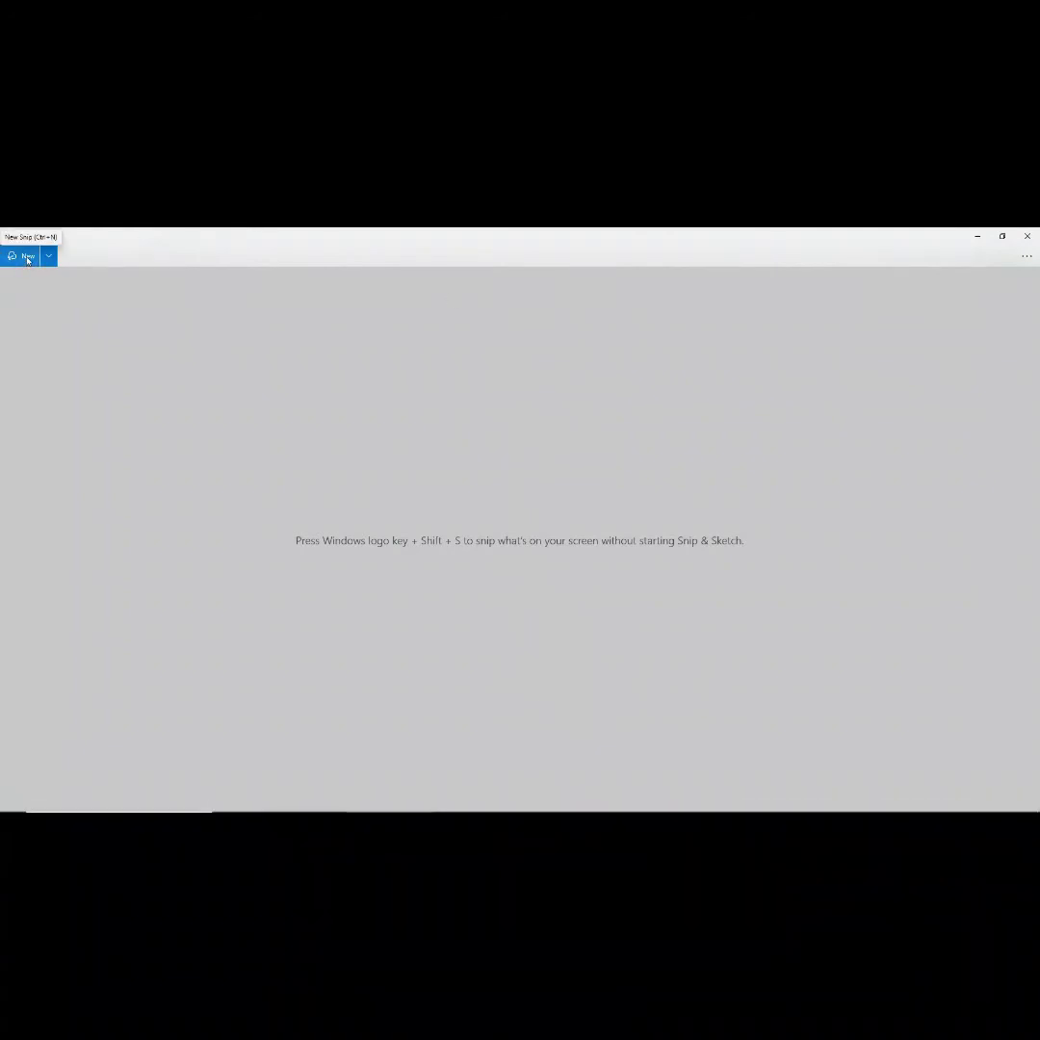
left_click(27, 258)
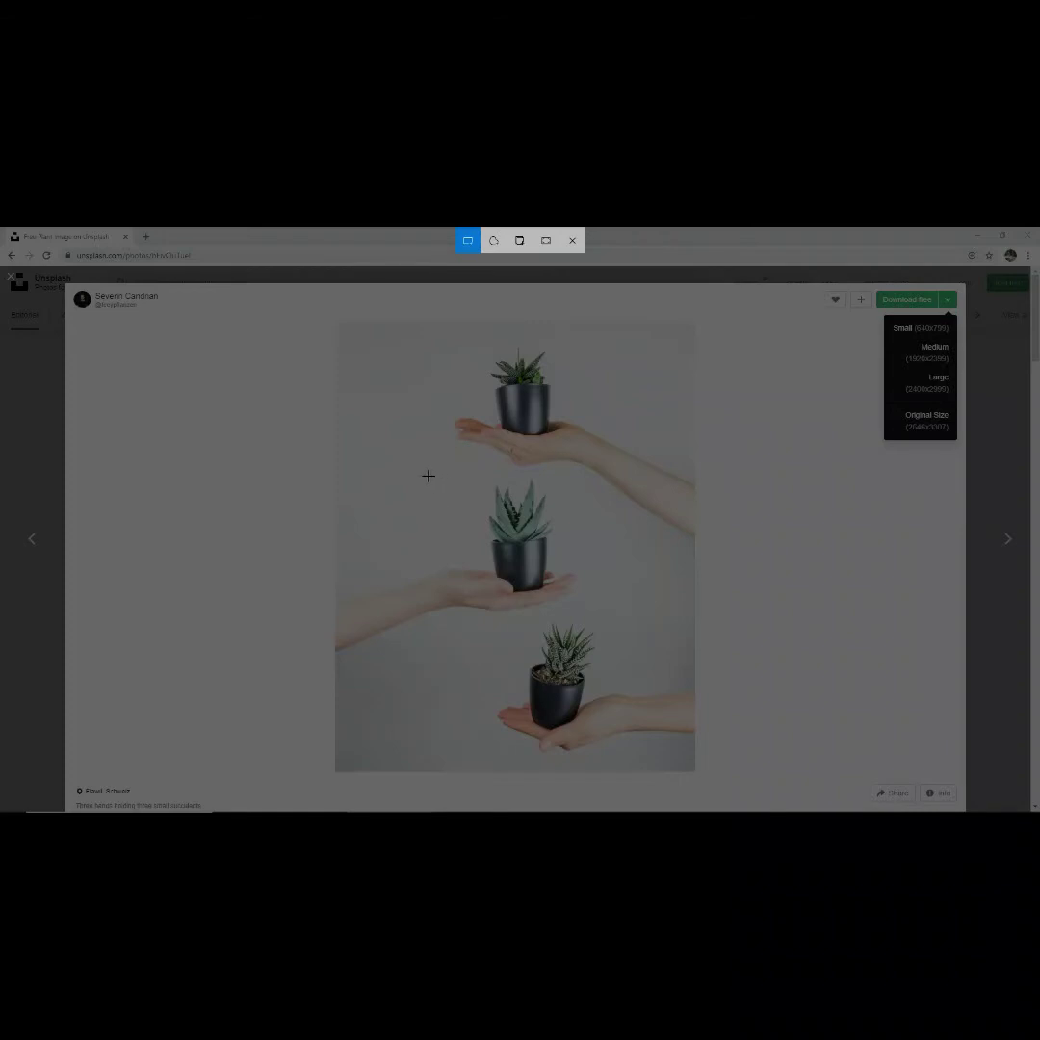
left_click_drag(428, 476, 604, 624)
left_click_drag(595, 623, 580, 616)
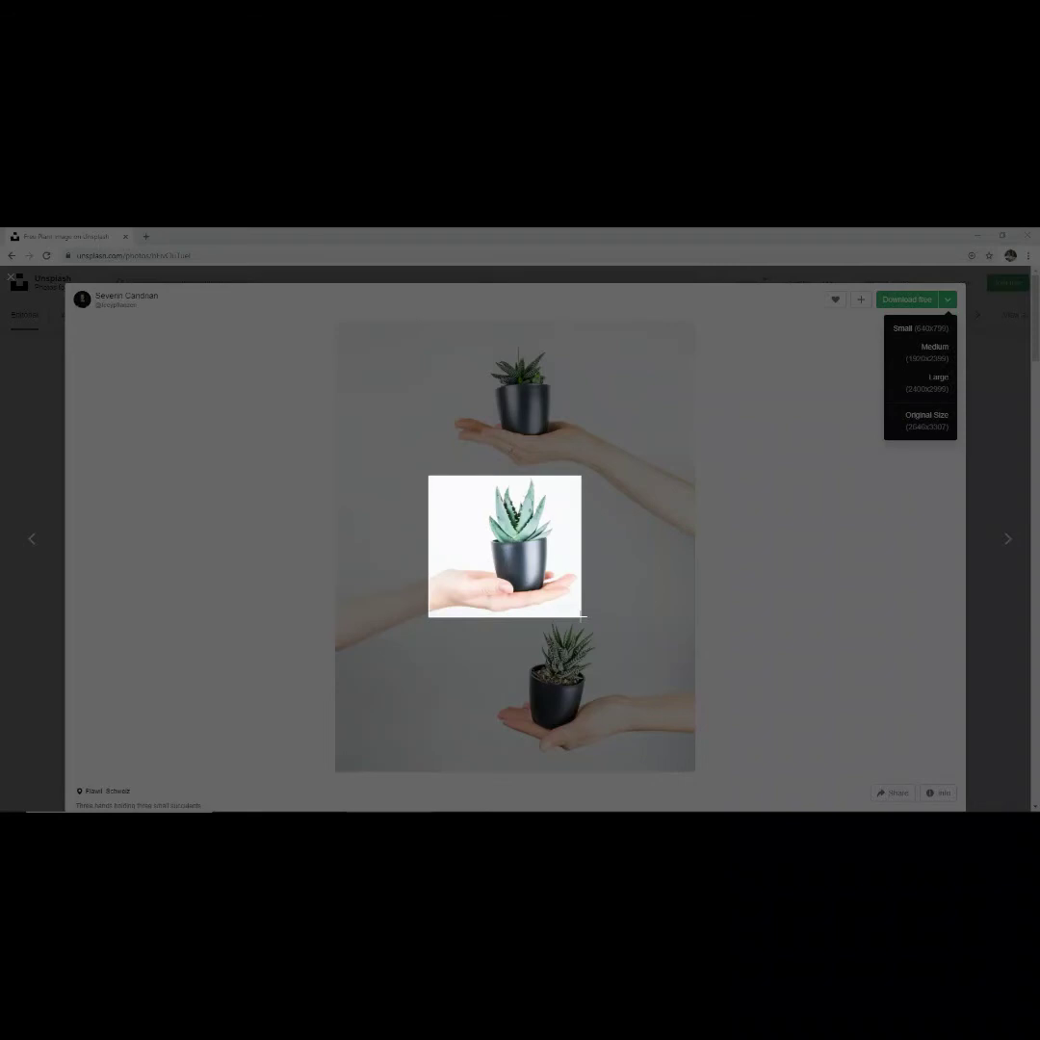
left_click_drag(583, 616, 591, 621)
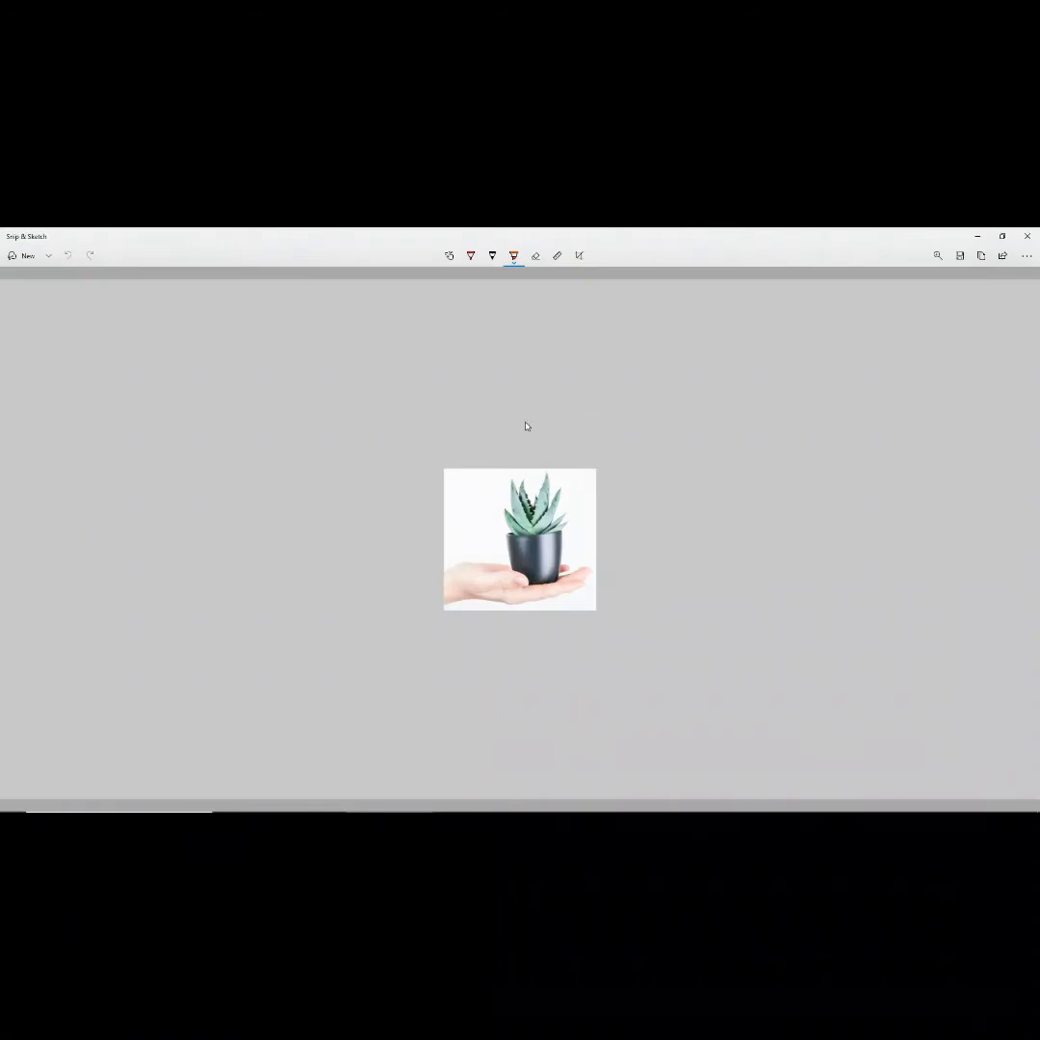
Step: Save the succulent snip as a JPG in the collage cut-outs folder under the suggested name, and close Snip & Sketch and Chrome
left_click(960, 258)
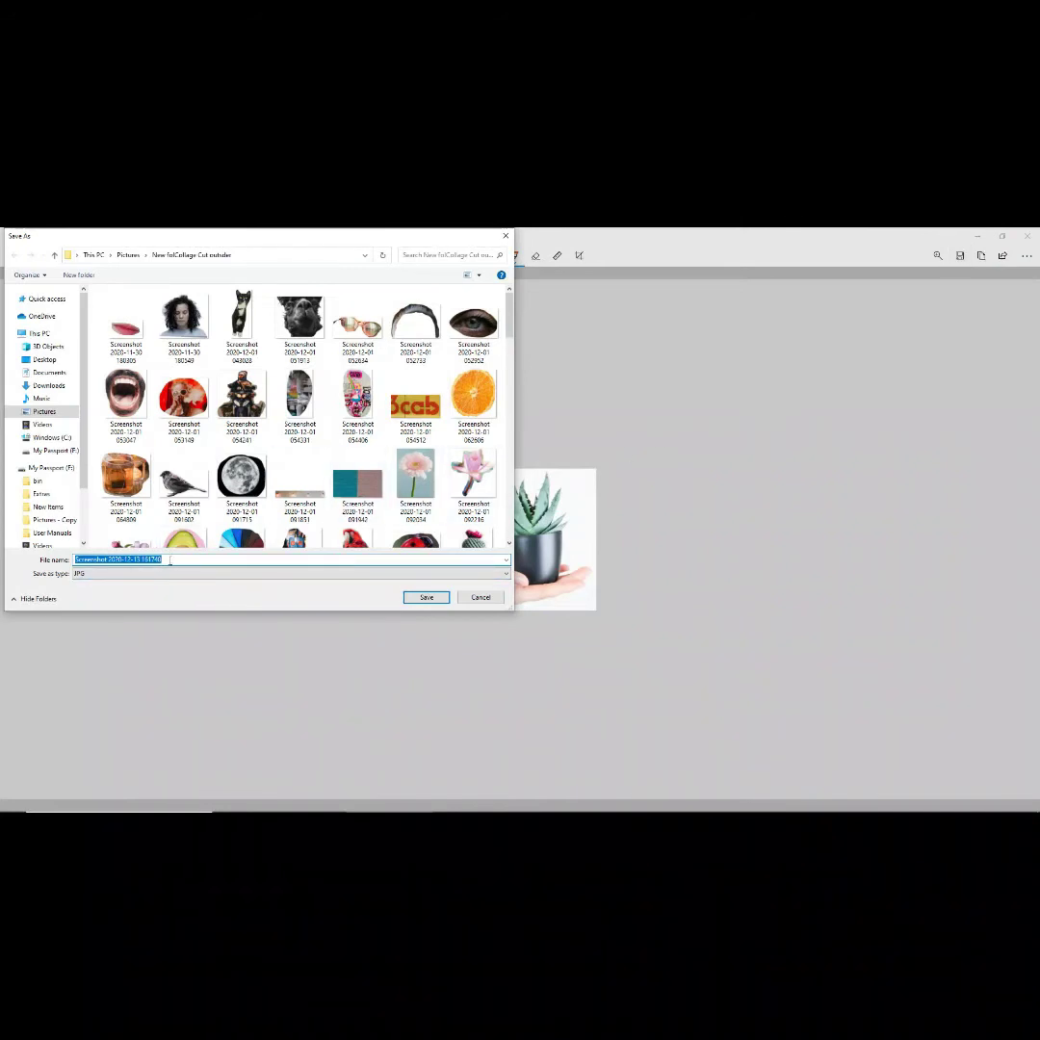
left_click(425, 599)
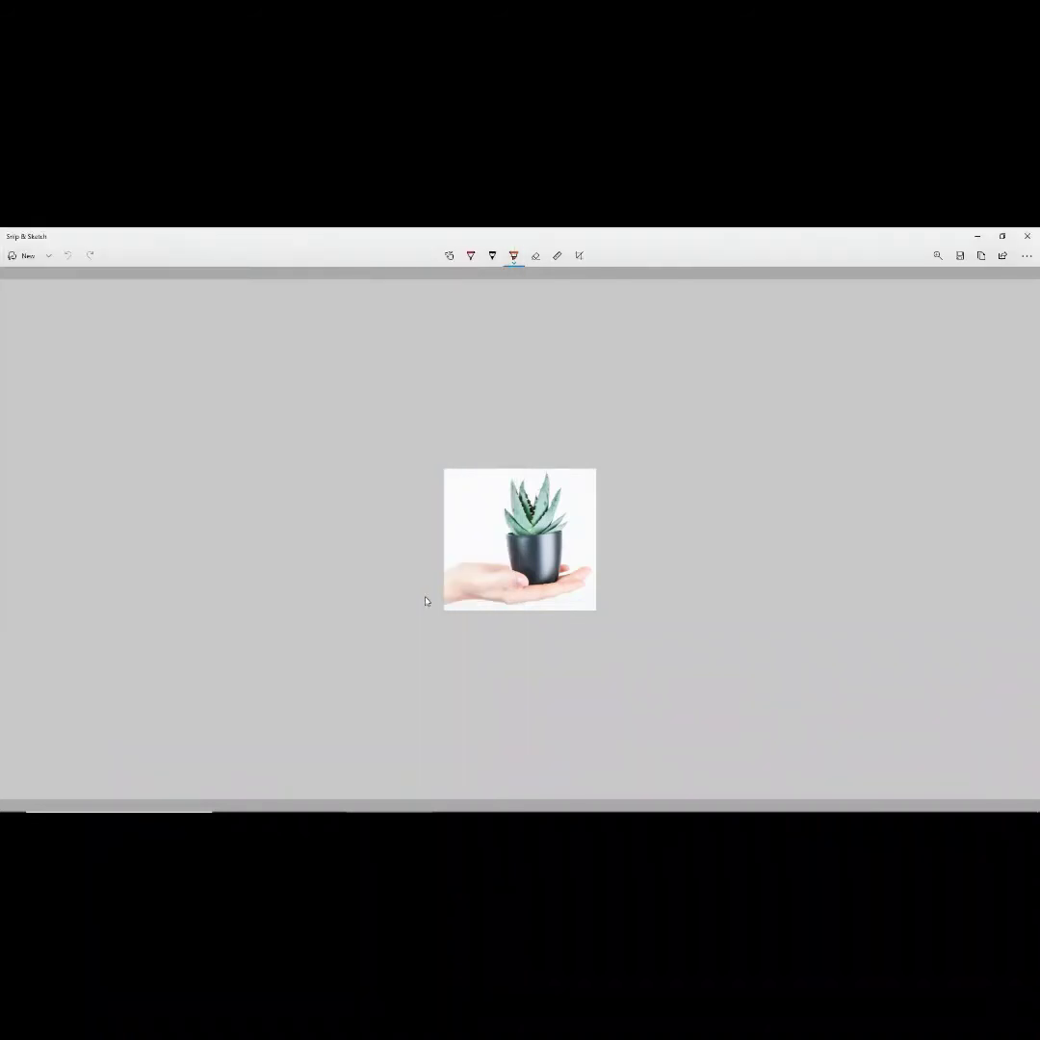
left_click(1033, 242)
left_click(1028, 237)
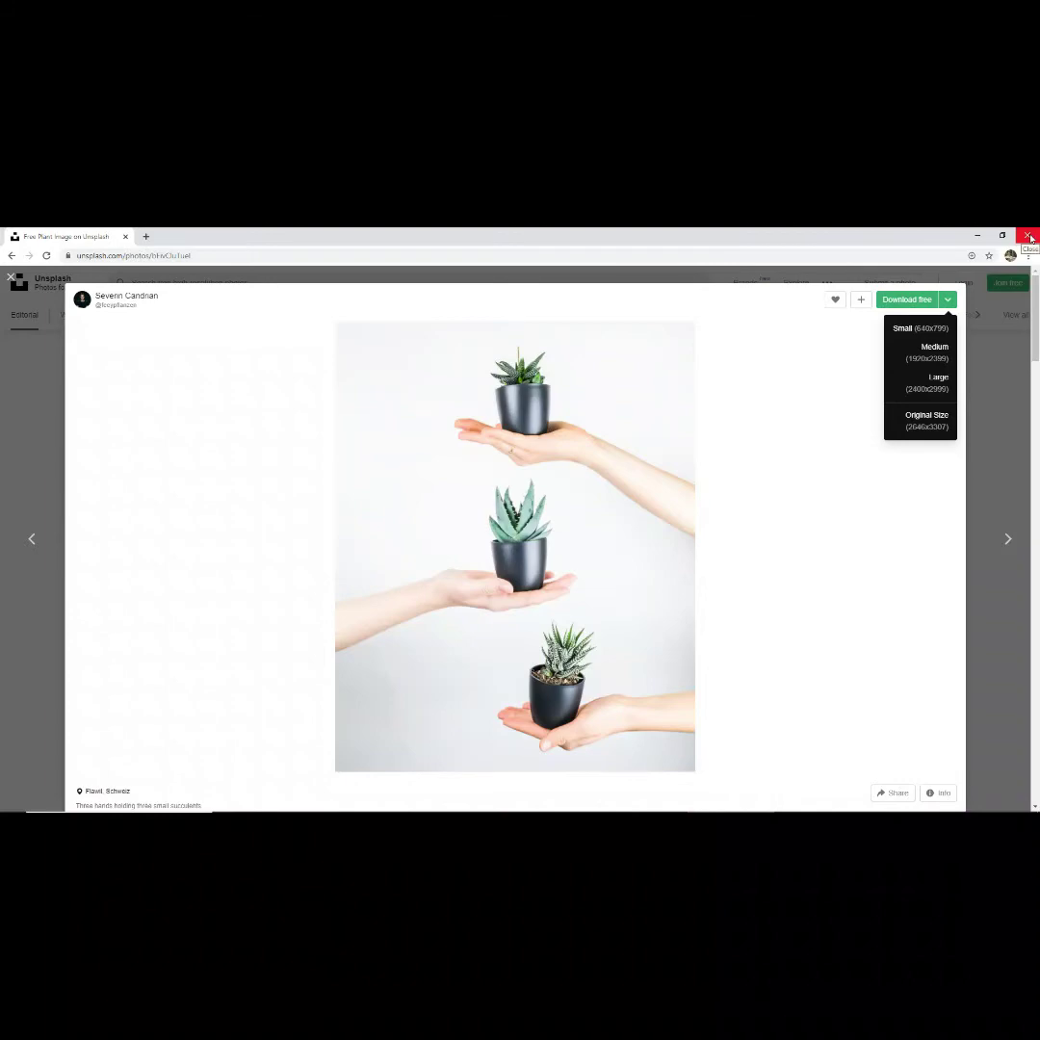
left_click(1028, 237)
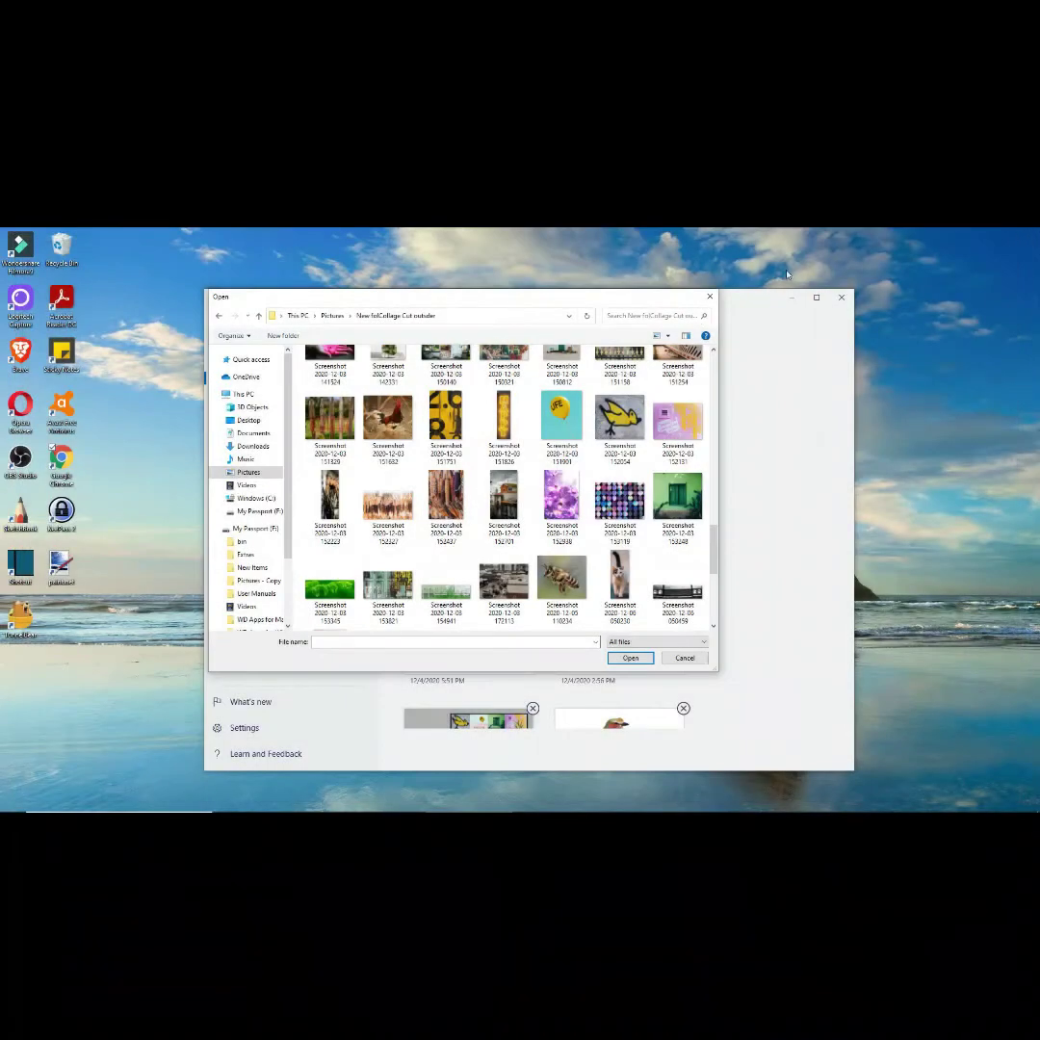
Step: Insert the photo of the bearded man in yellow robes from the collage folder and run Magic select on the whole image
left_click_drag(713, 542, 724, 597)
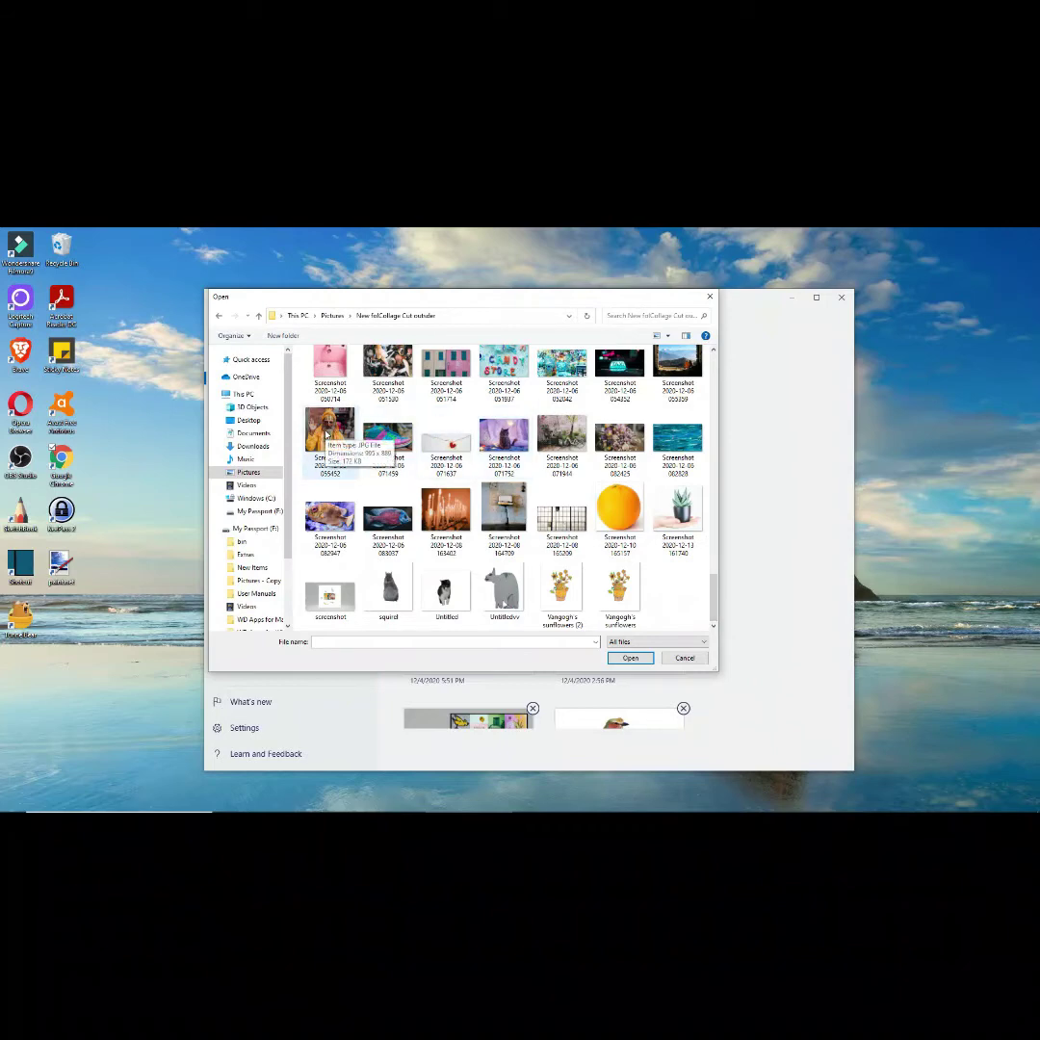
double_click(327, 434)
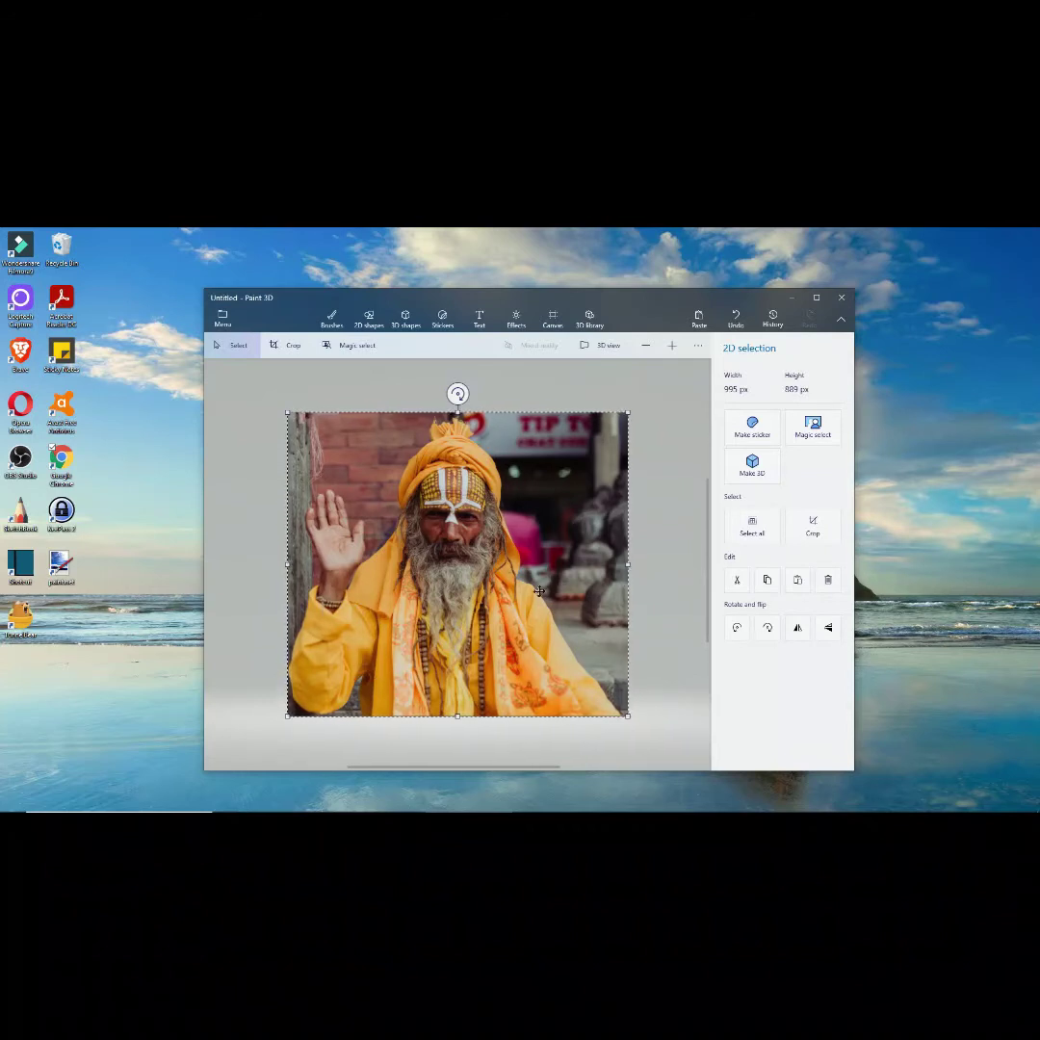
left_click(811, 428)
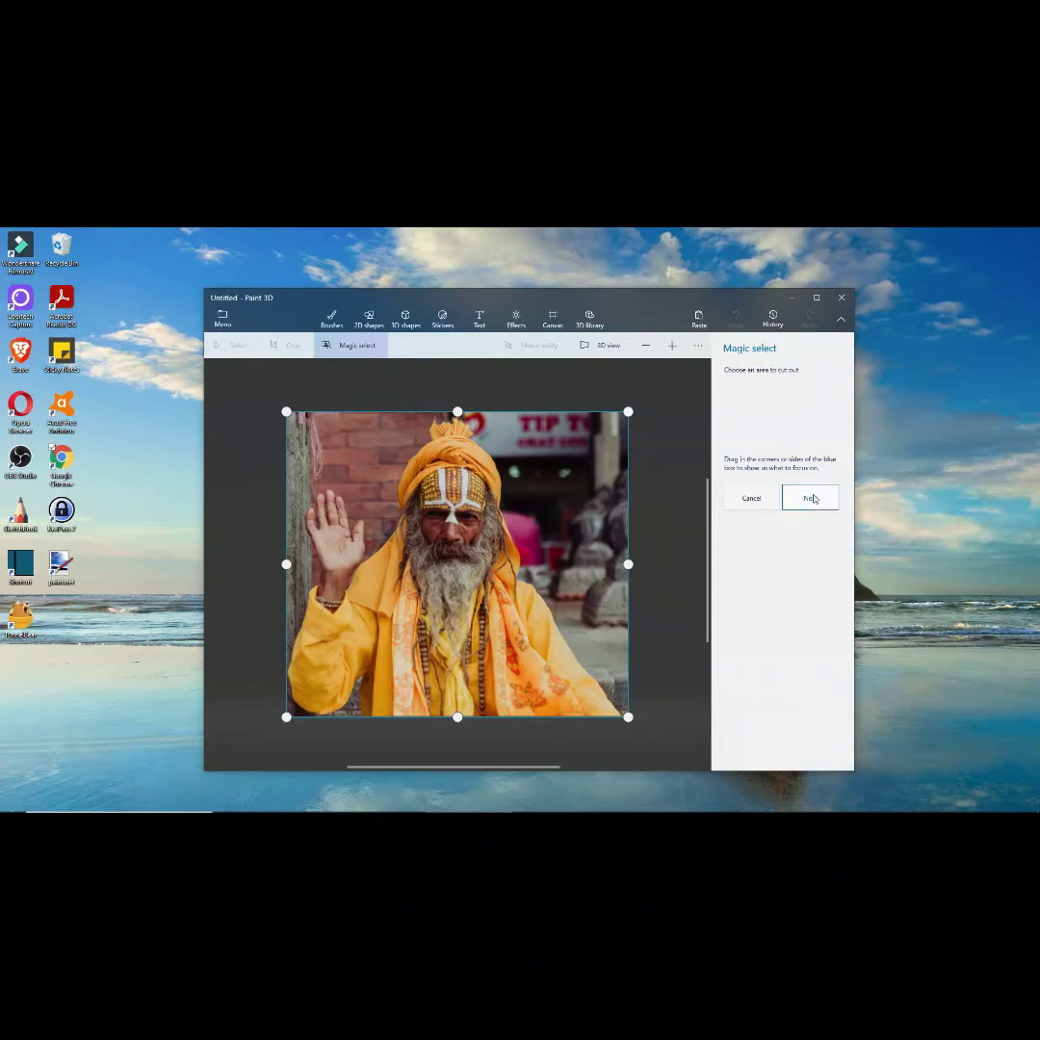
left_click(811, 499)
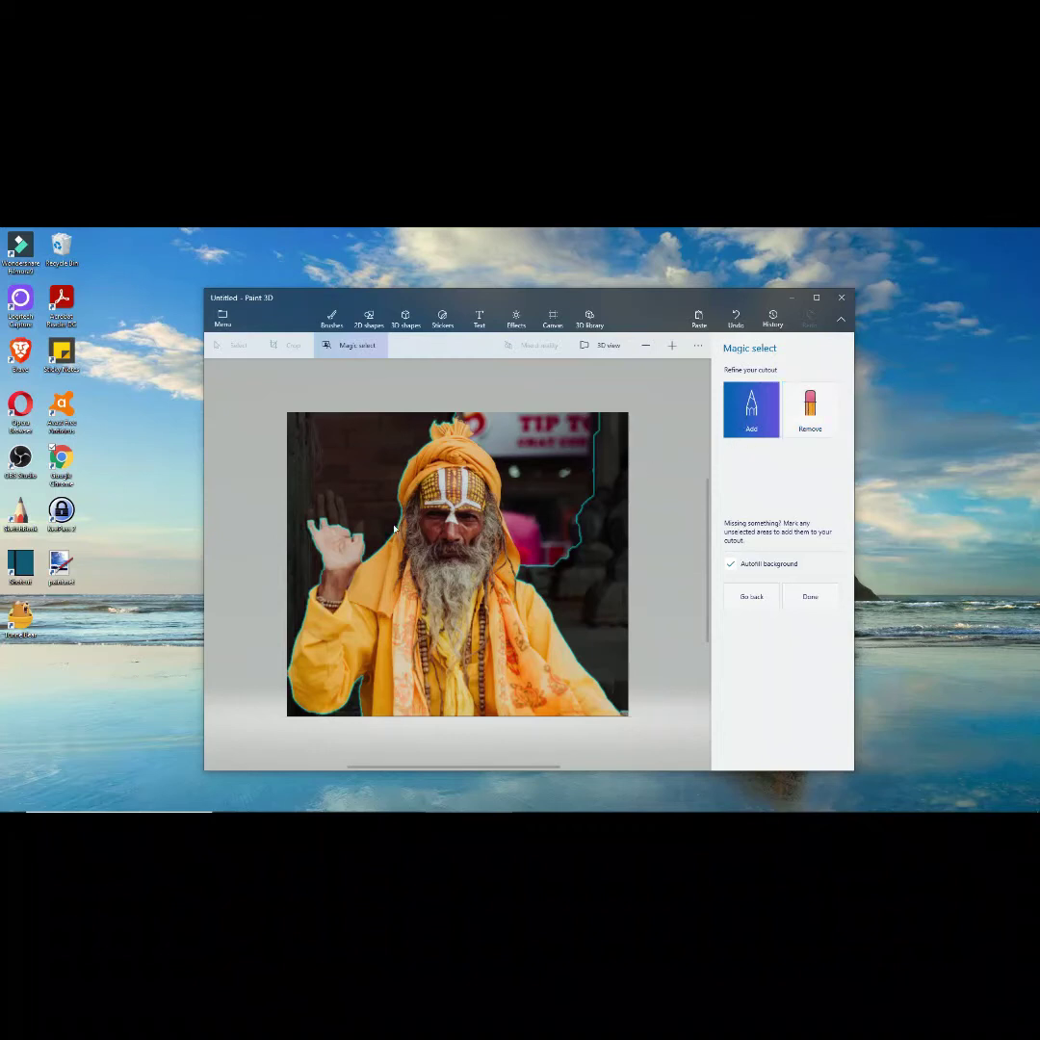
Step: Refine the cutout to include the man's whole raised hand and exclude the background, and finish it with Autofill background turned off
mouse_move(365, 538)
left_mouse_down()
mouse_move(351, 499)
mouse_move(321, 495)
mouse_move(312, 533)
left_mouse_up()
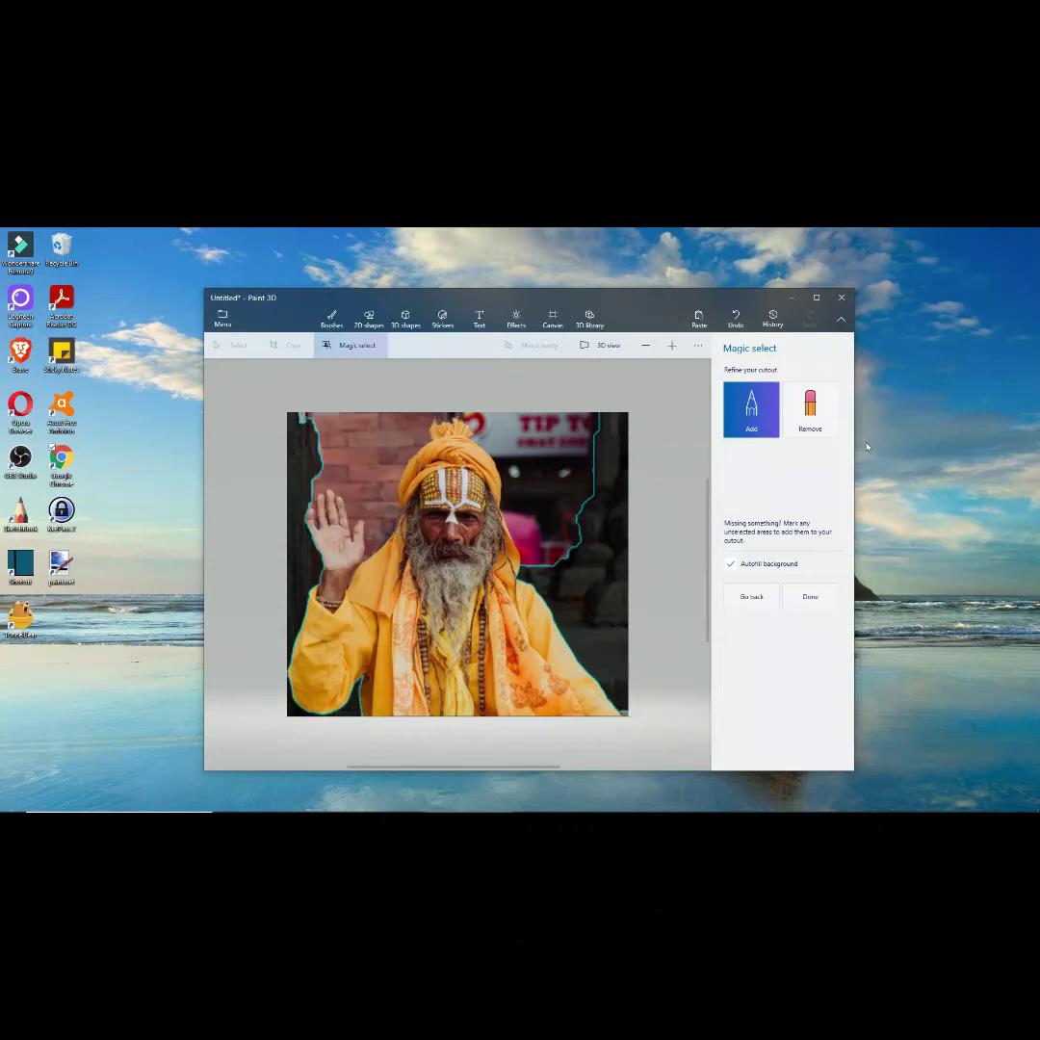
left_click(826, 426)
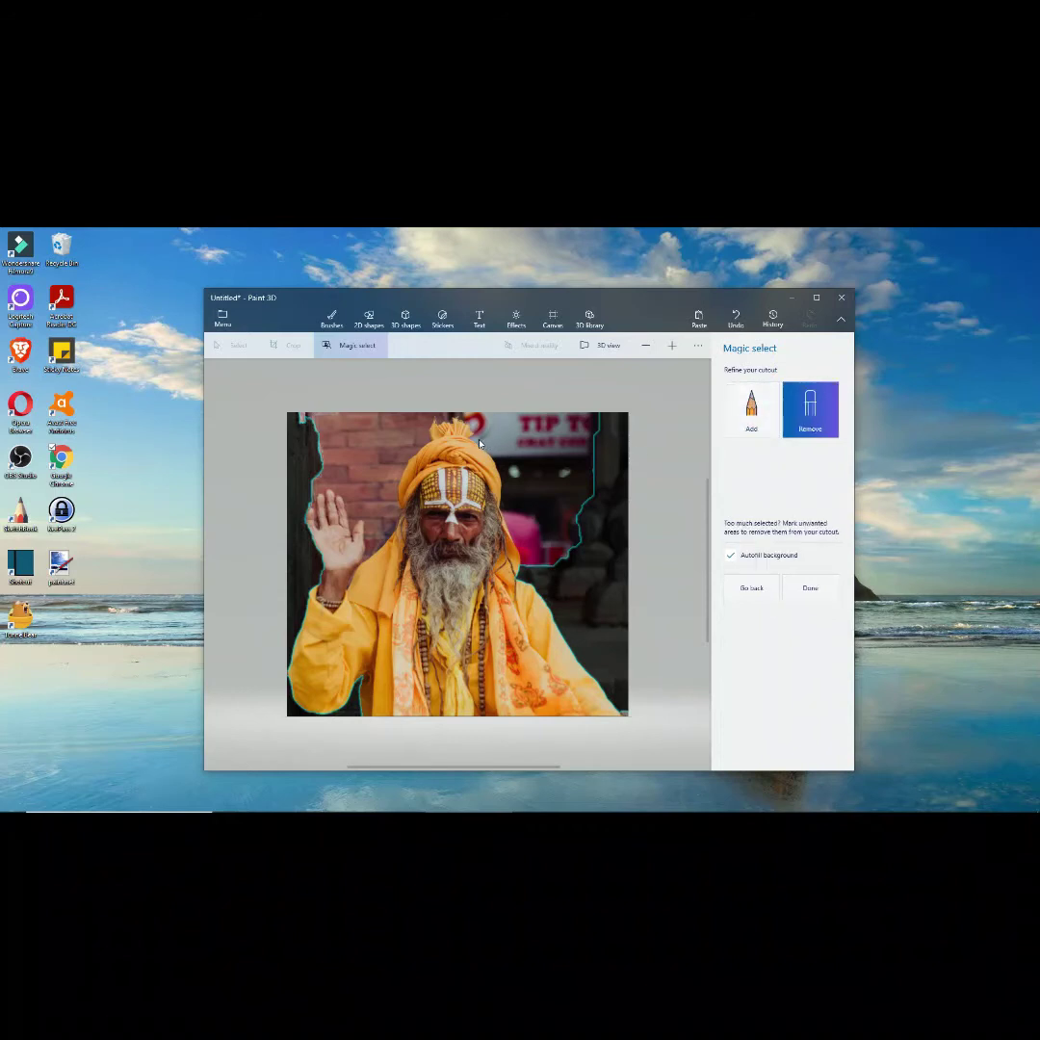
mouse_move(474, 441)
left_mouse_down()
mouse_move(512, 483)
mouse_move(530, 572)
left_mouse_up()
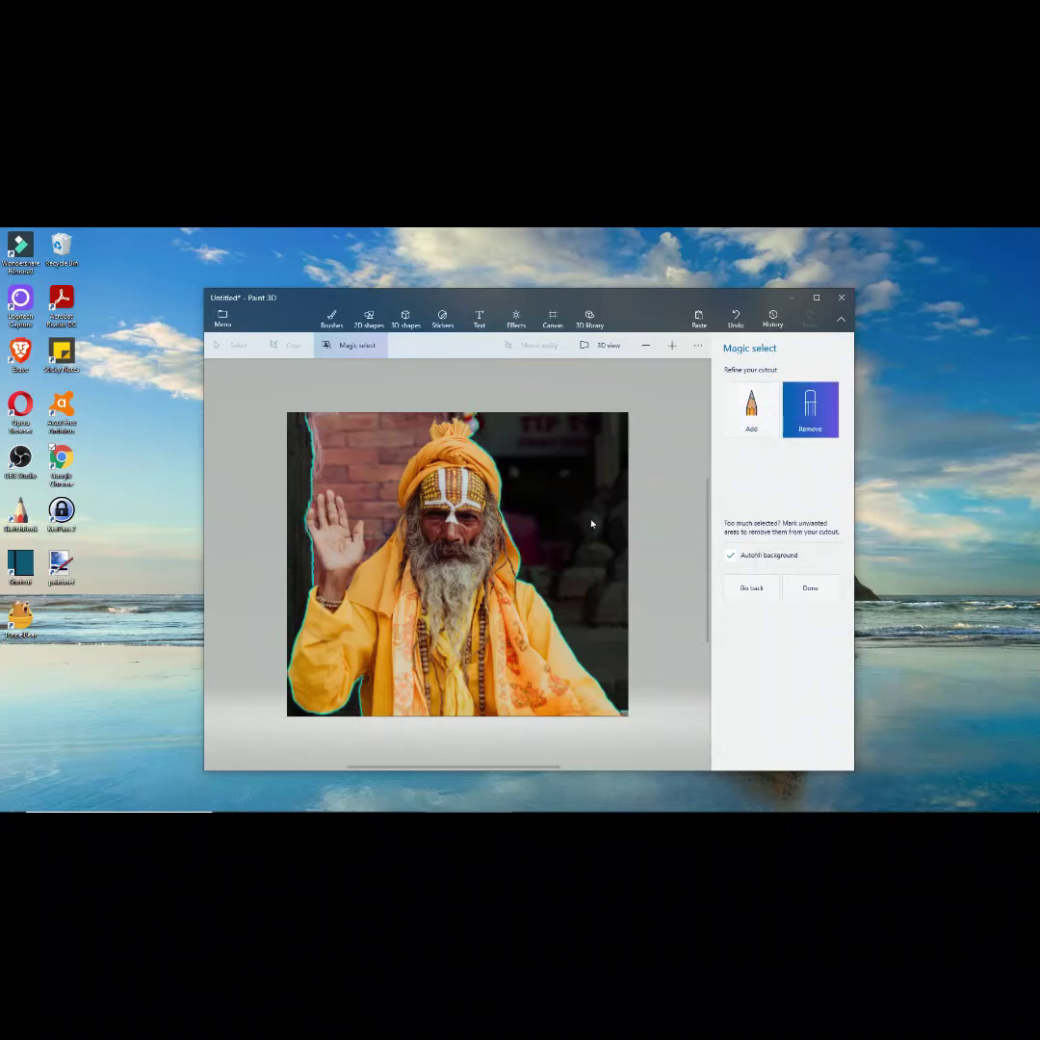
mouse_move(473, 424)
left_mouse_down()
mouse_move(420, 425)
mouse_move(374, 531)
mouse_move(364, 498)
mouse_move(289, 412)
mouse_move(265, 416)
mouse_move(289, 419)
left_mouse_up()
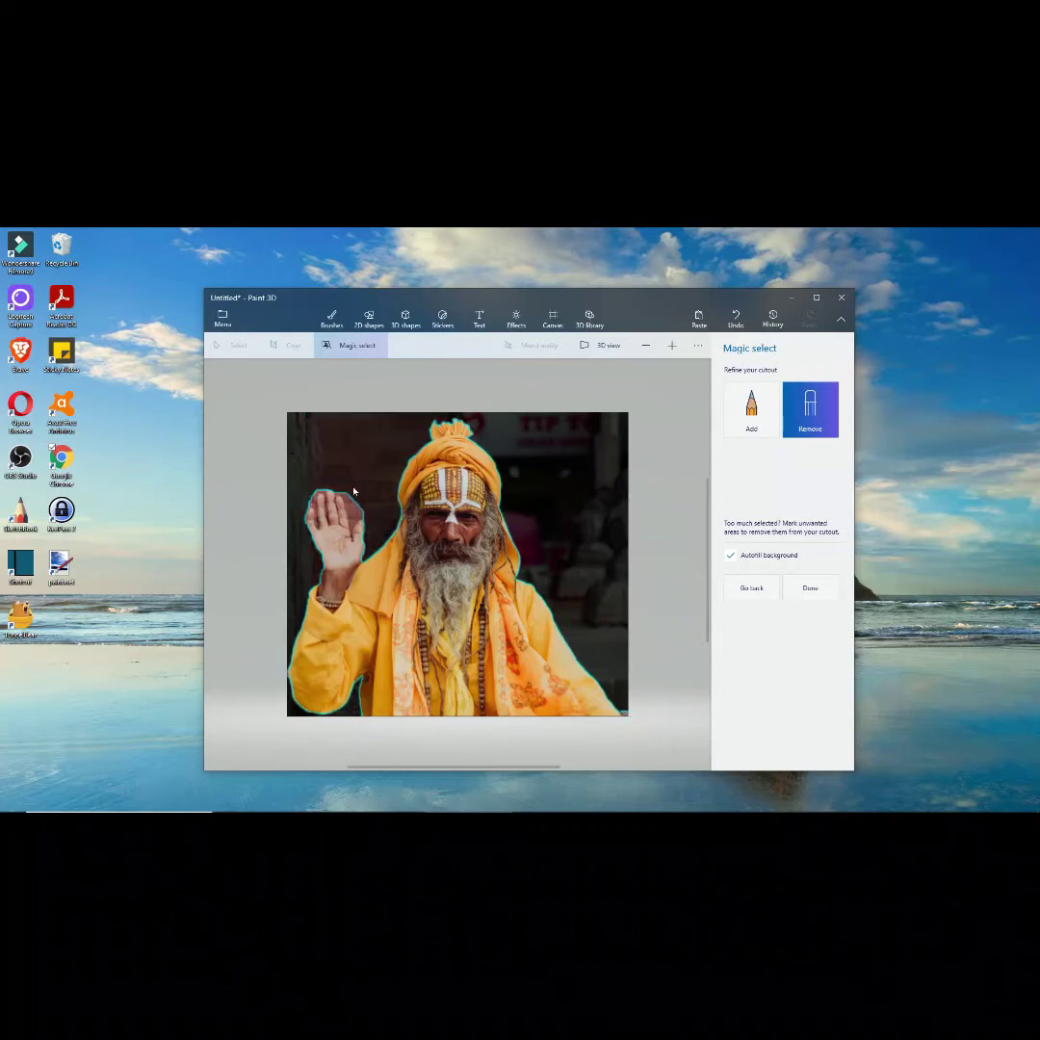
mouse_move(350, 517)
left_mouse_down()
mouse_move(372, 501)
mouse_move(349, 495)
mouse_move(355, 520)
mouse_move(358, 512)
left_mouse_up()
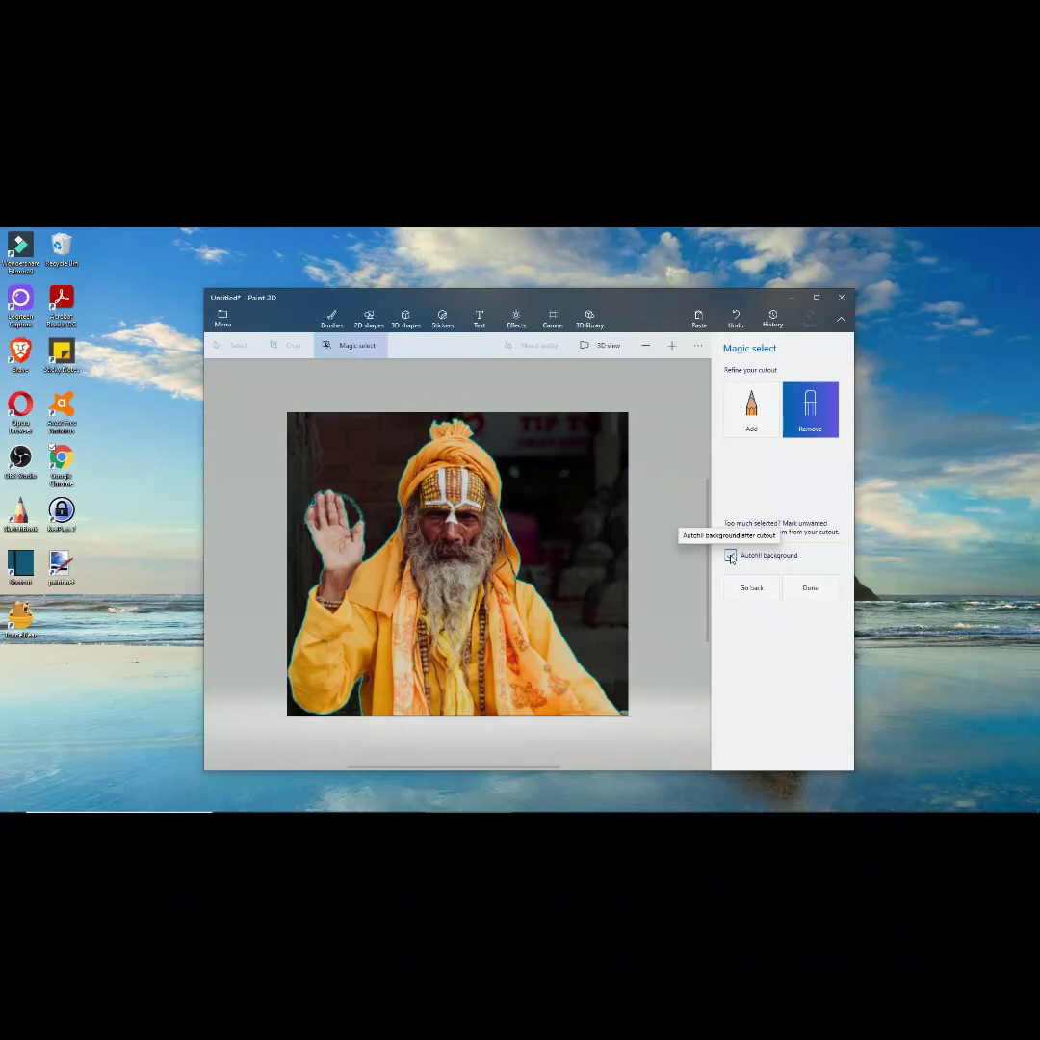
left_click(730, 556)
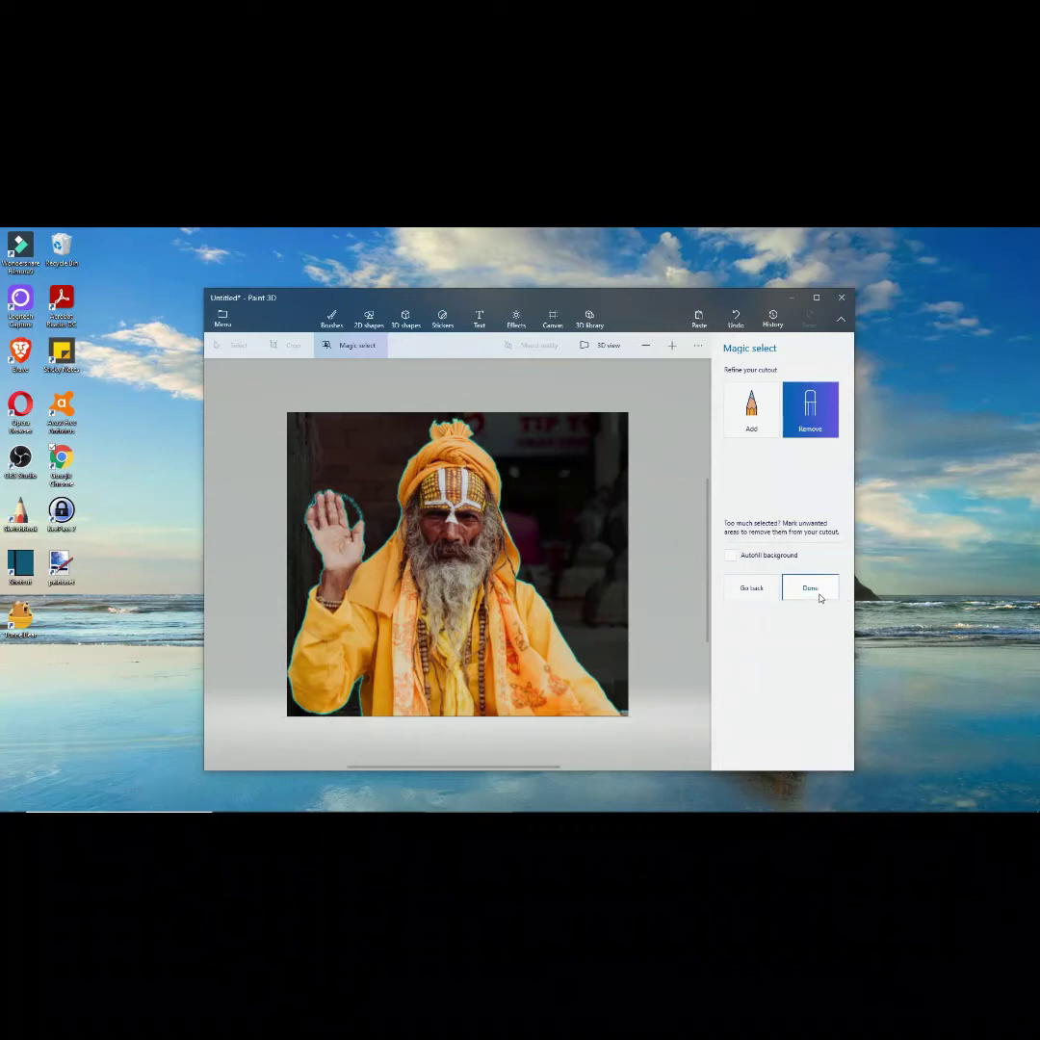
left_click(819, 596)
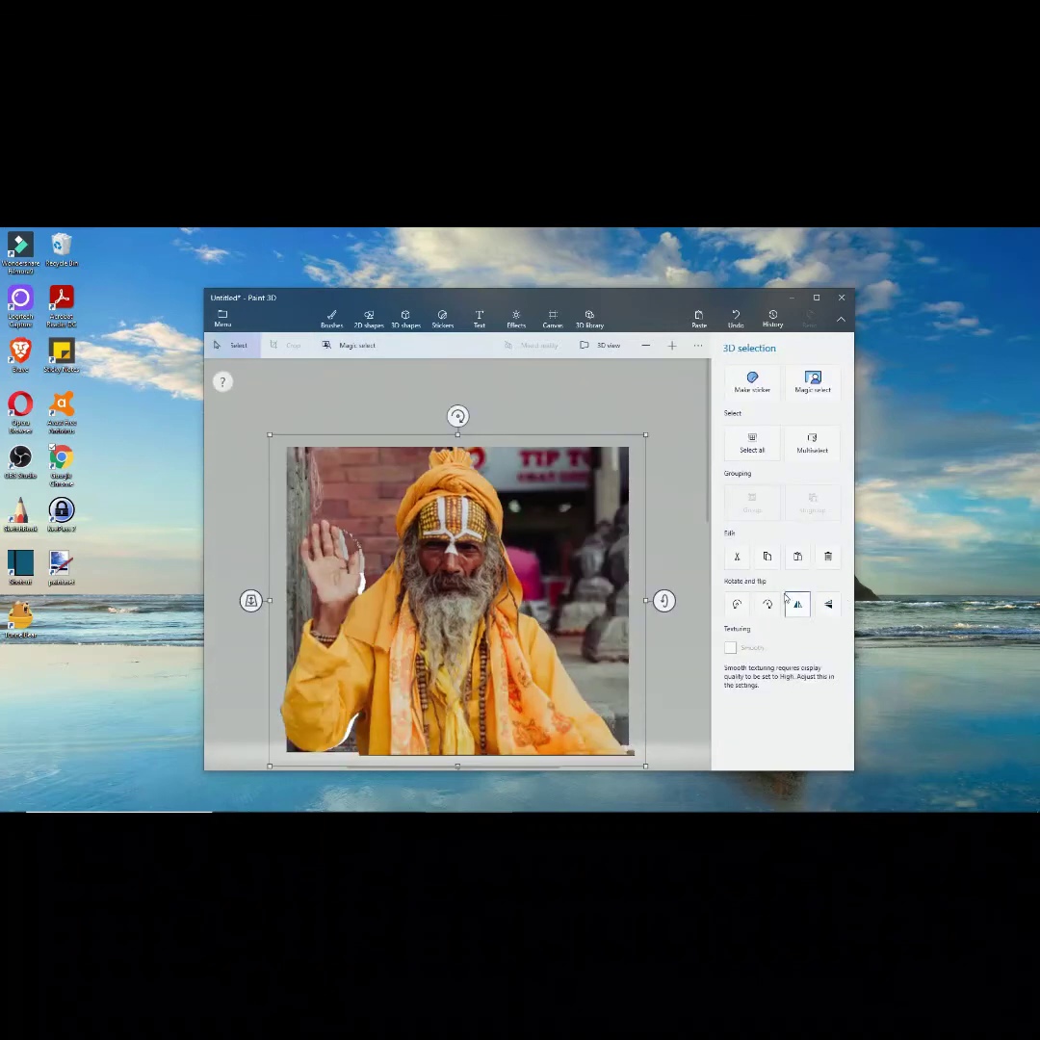
Step: Move the man's cutout off the photo and delete the leftover background image behind it
left_click_drag(493, 582, 416, 464)
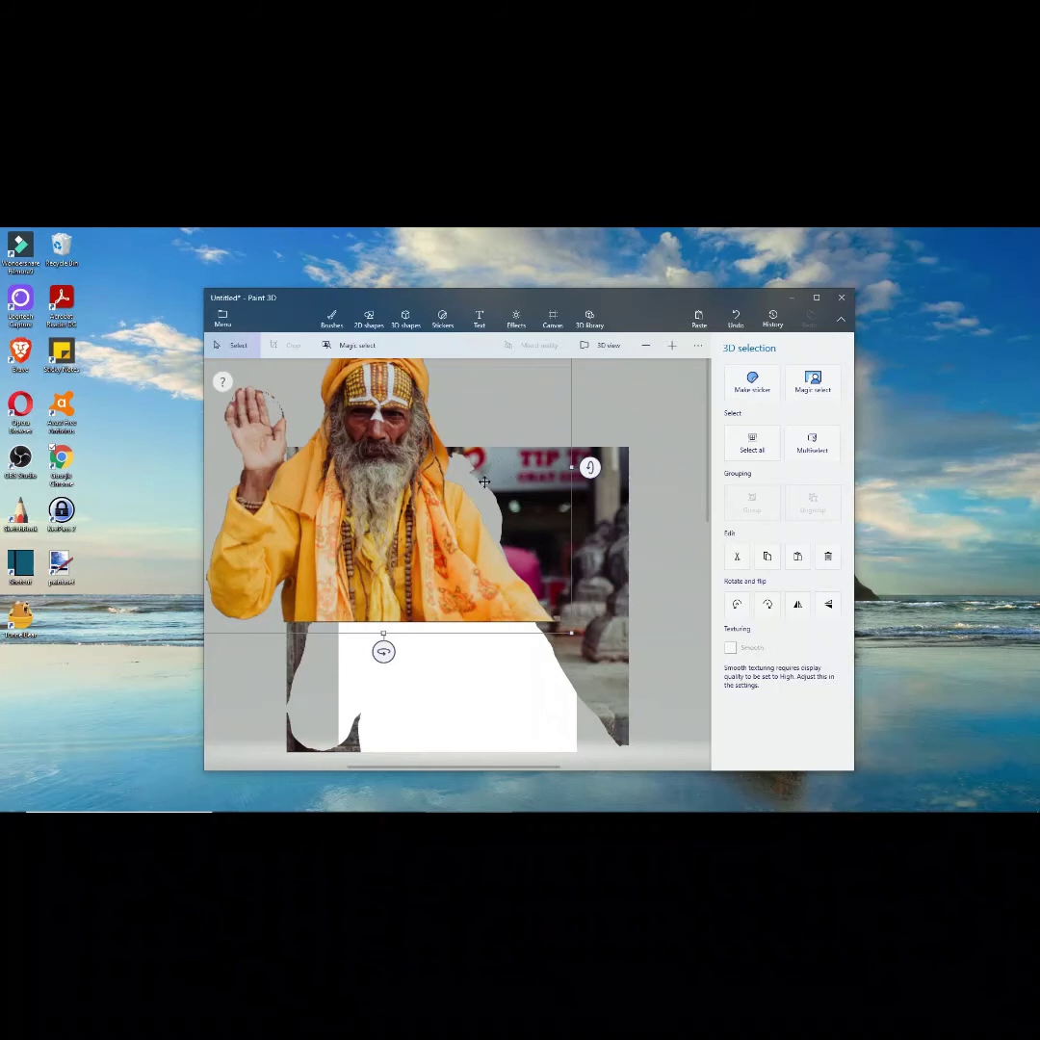
left_click_drag(497, 466, 258, 533)
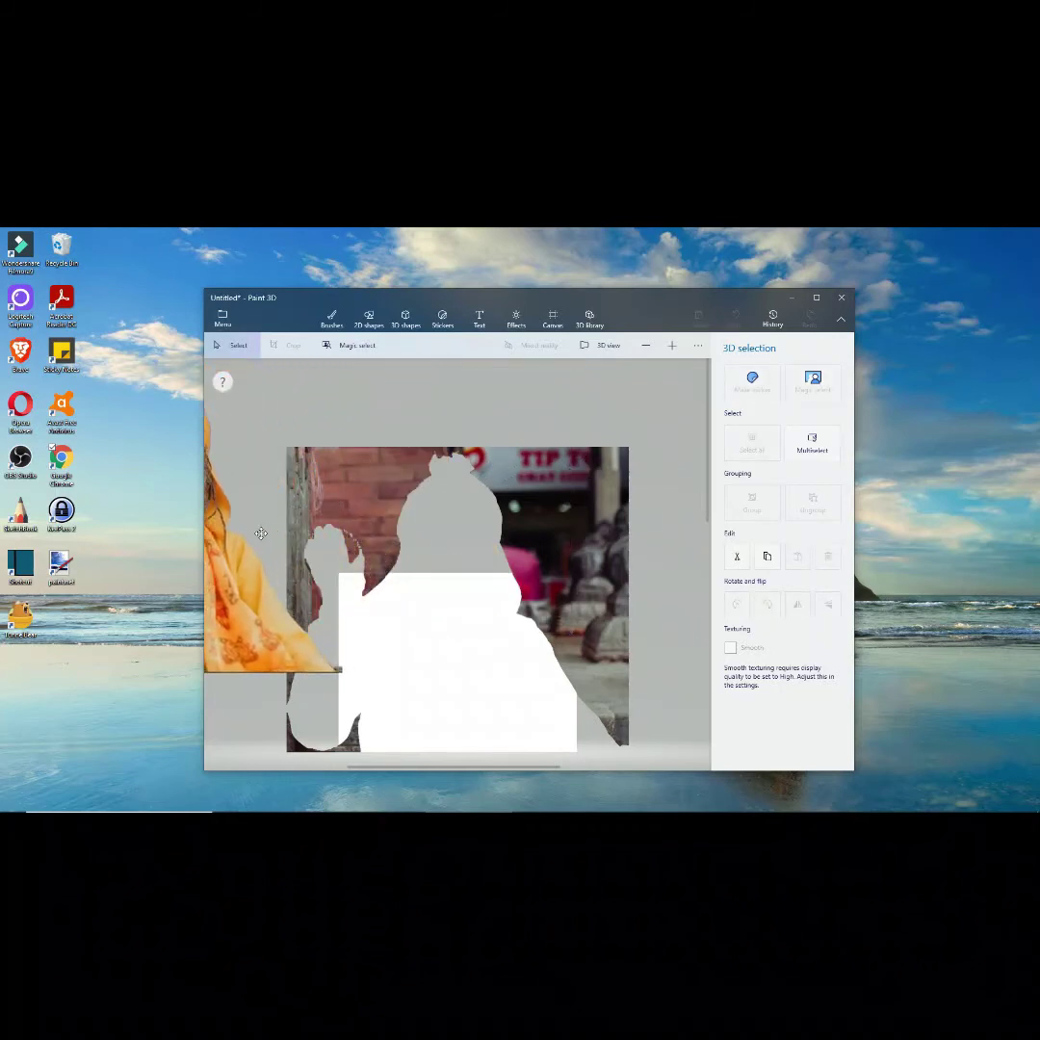
left_click(546, 511)
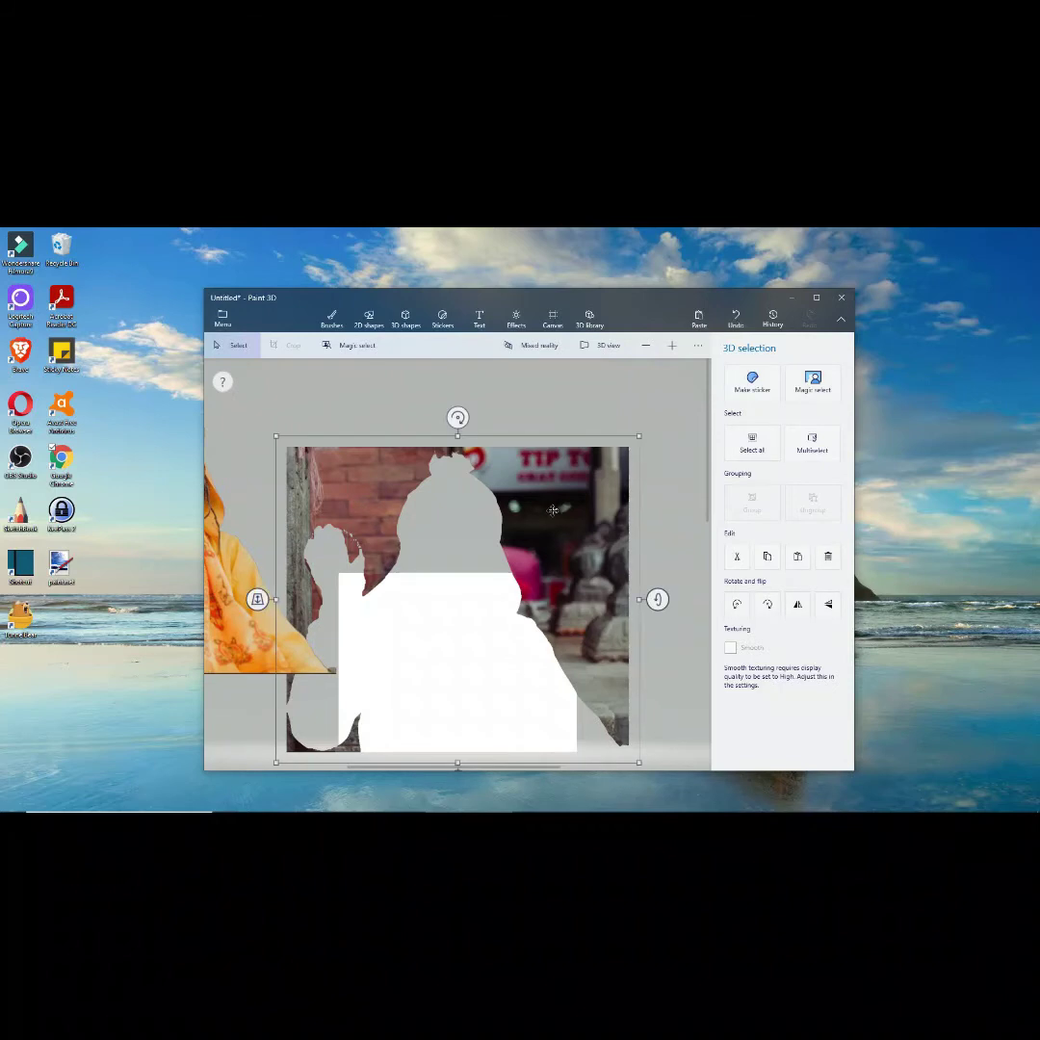
right_click(597, 562)
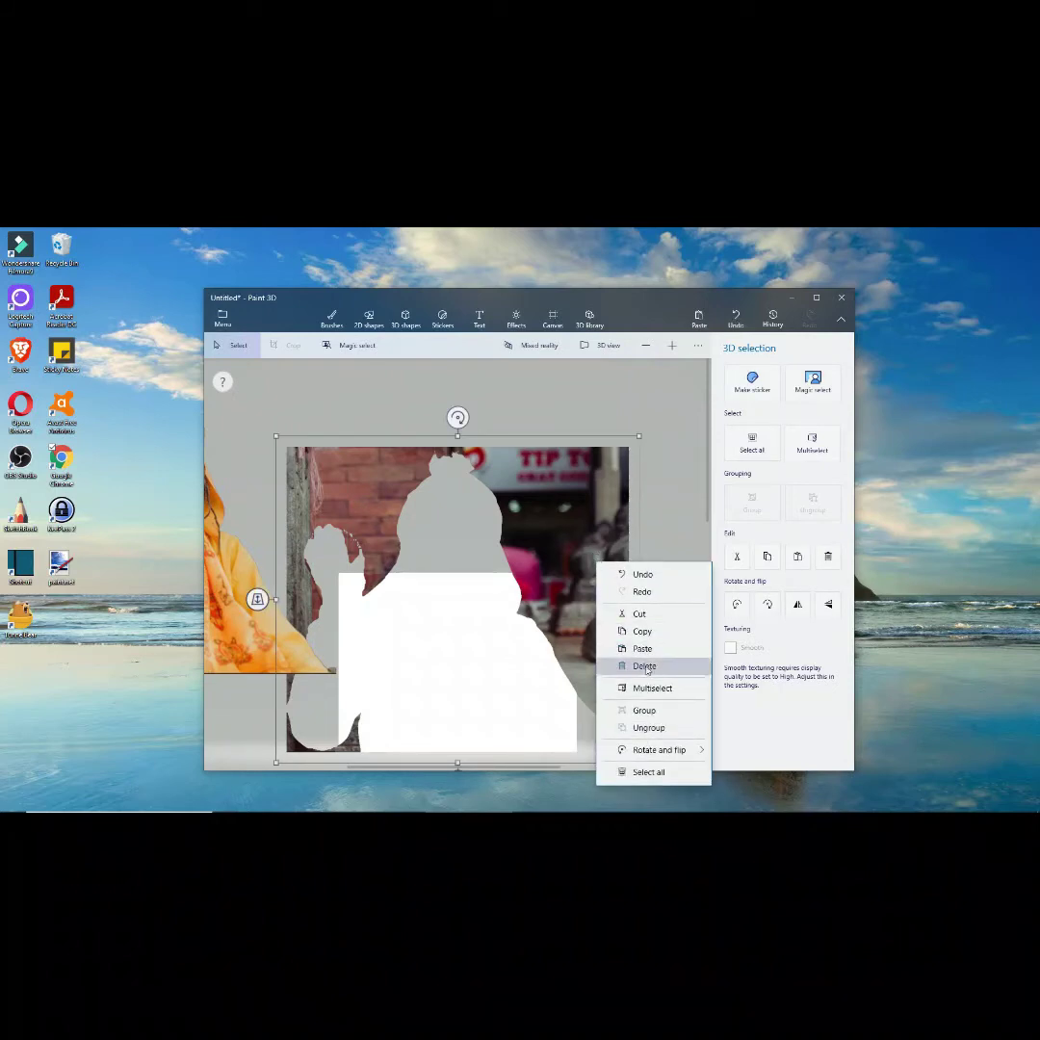
left_click(645, 666)
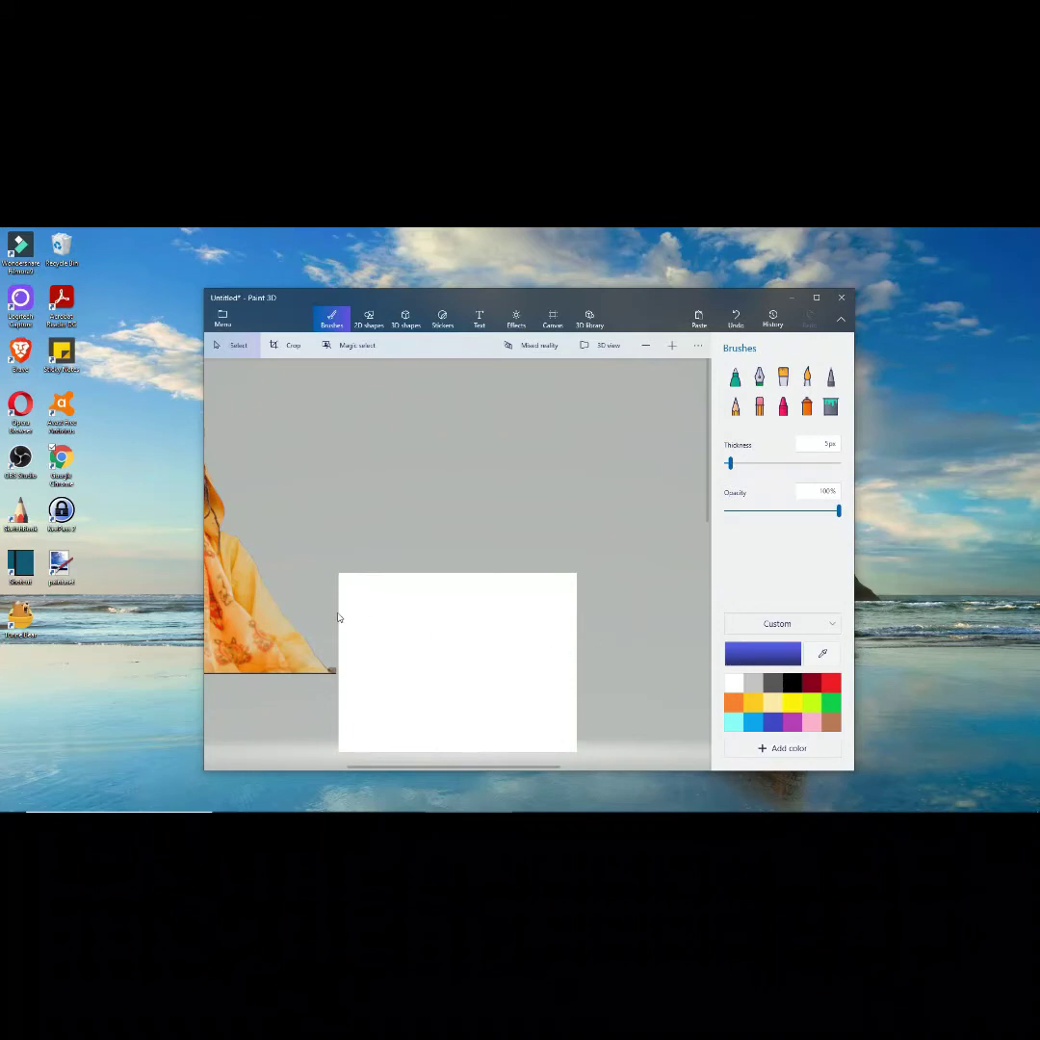
Step: Bring the man's cutout back to the canvas and shrink it to fit within the white area
left_click(233, 604)
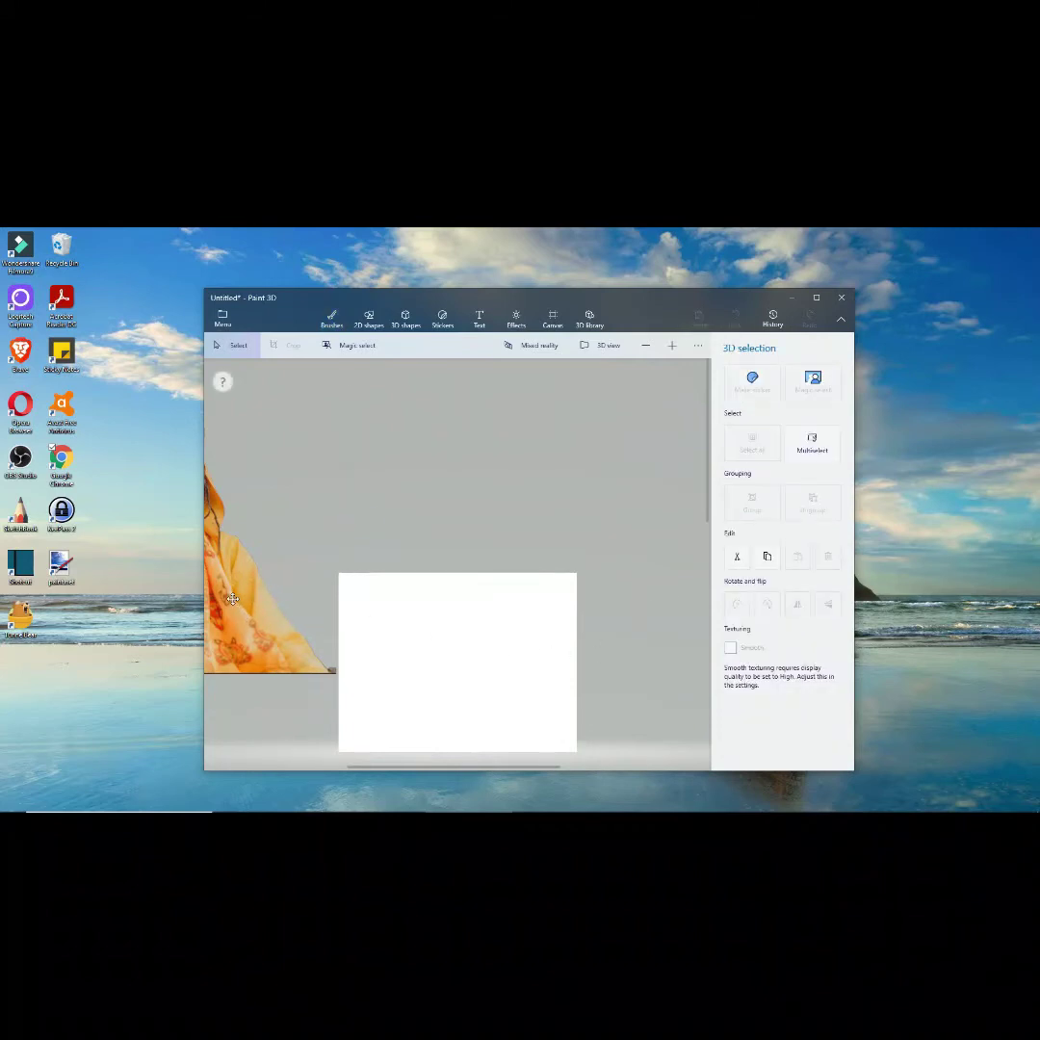
left_click_drag(233, 604, 543, 628)
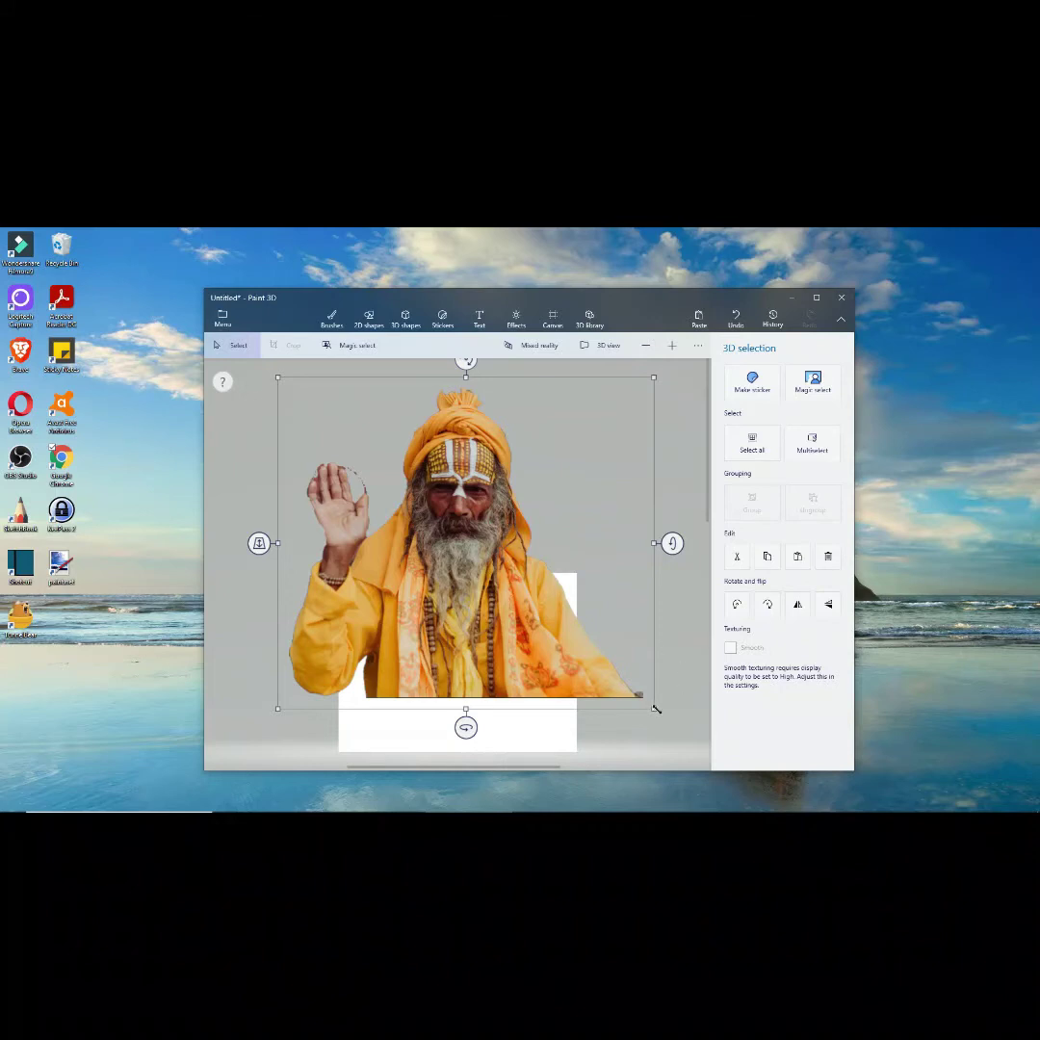
left_click_drag(655, 709, 444, 504)
left_click_drag(376, 472, 496, 693)
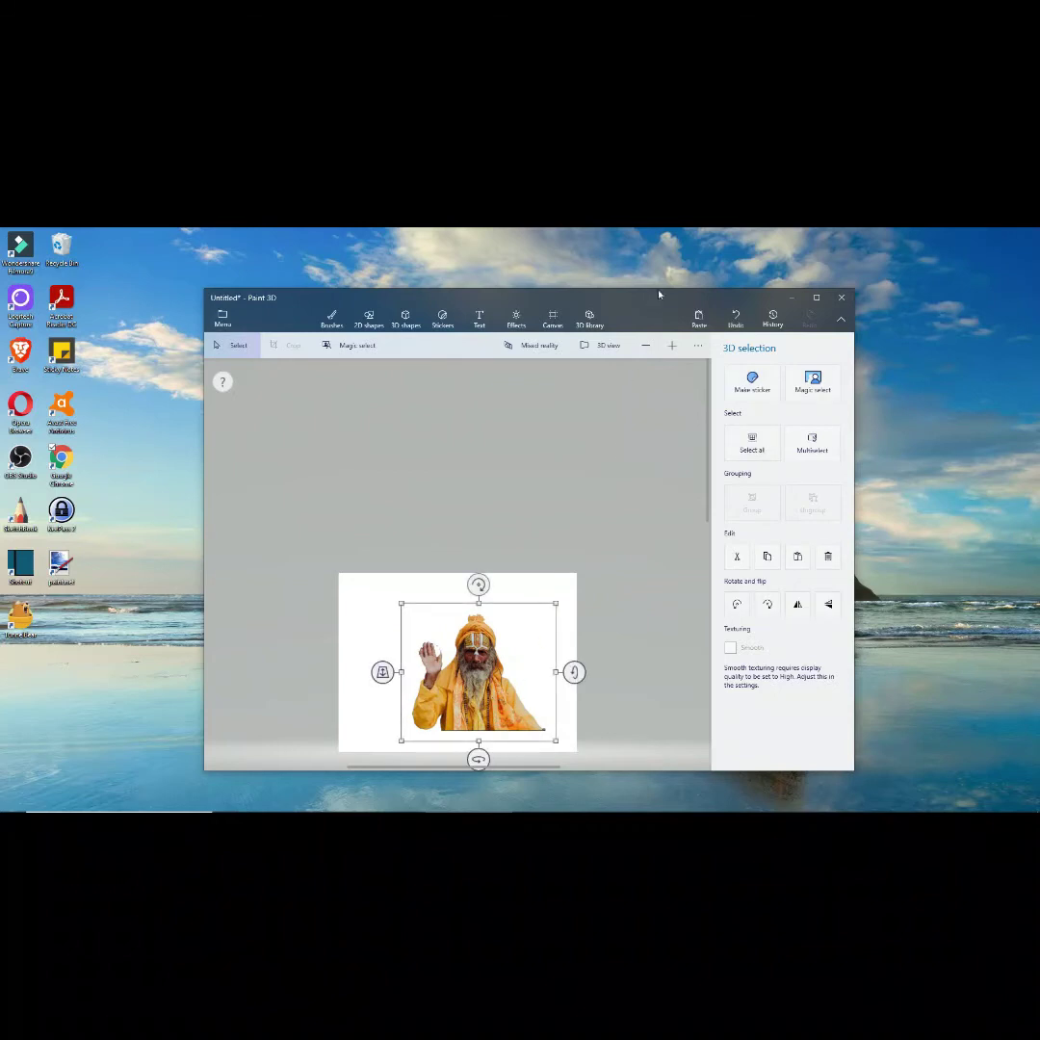
Step: Maximize the window, seat the man's cutout on the canvas's lower edge, and deselect it
left_click(672, 347)
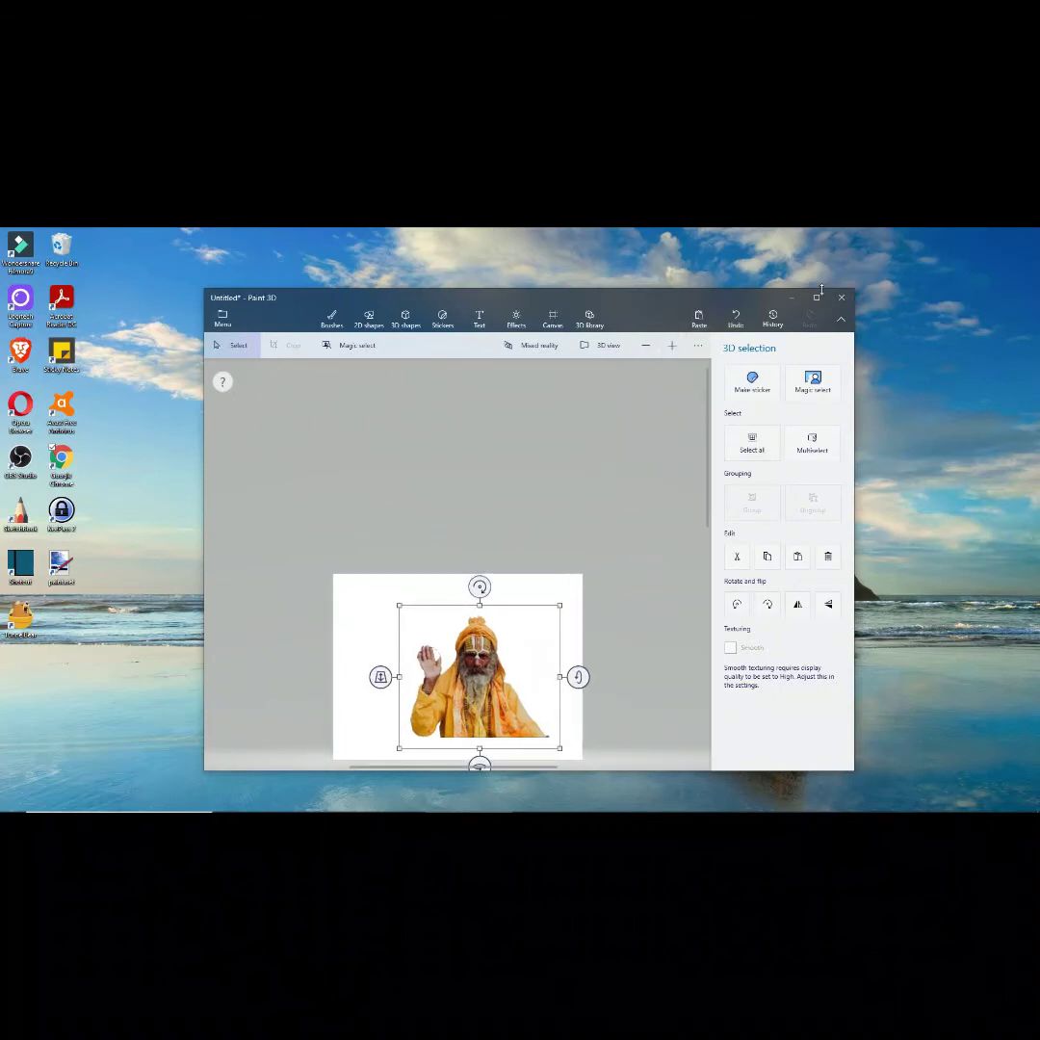
left_click(817, 297)
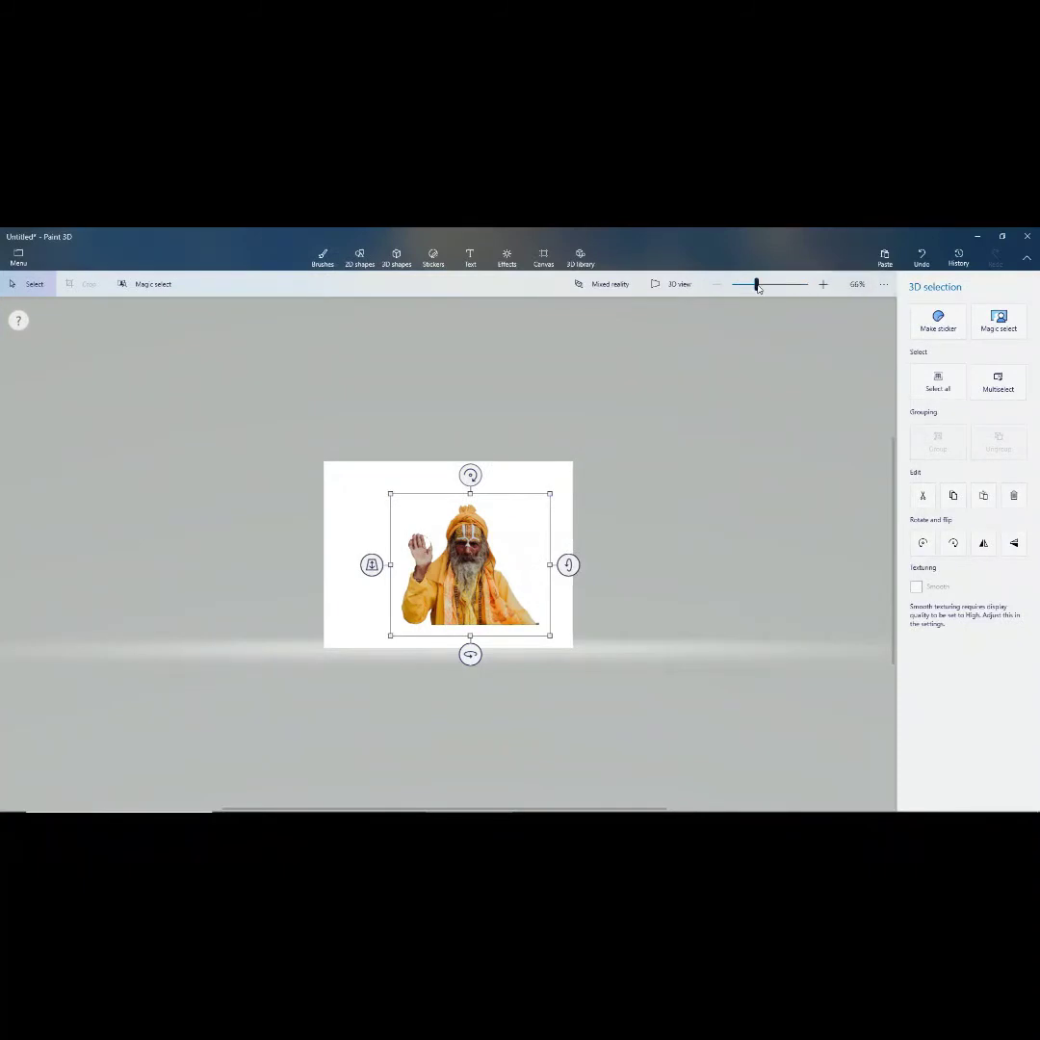
left_click_drag(758, 287, 771, 289)
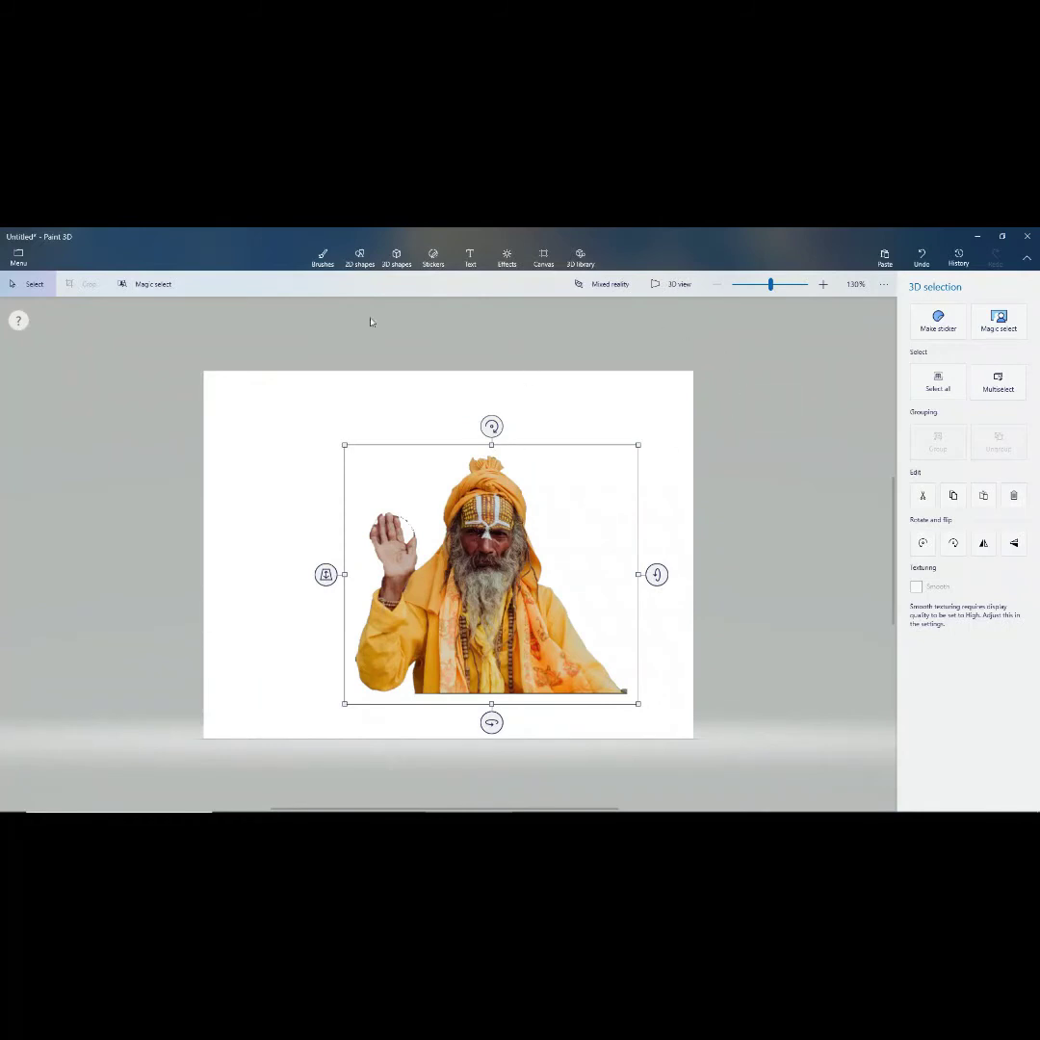
left_click_drag(403, 486, 503, 621)
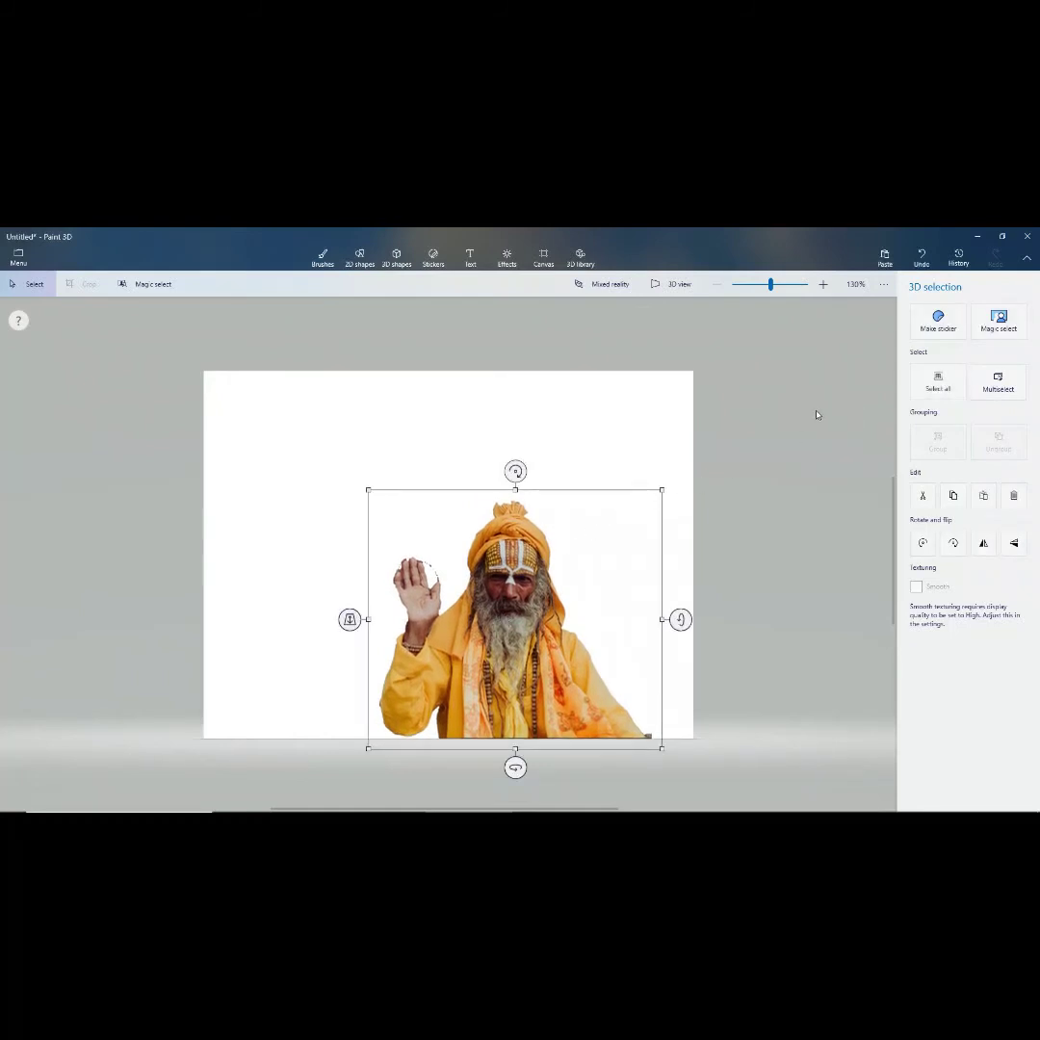
left_click(745, 499)
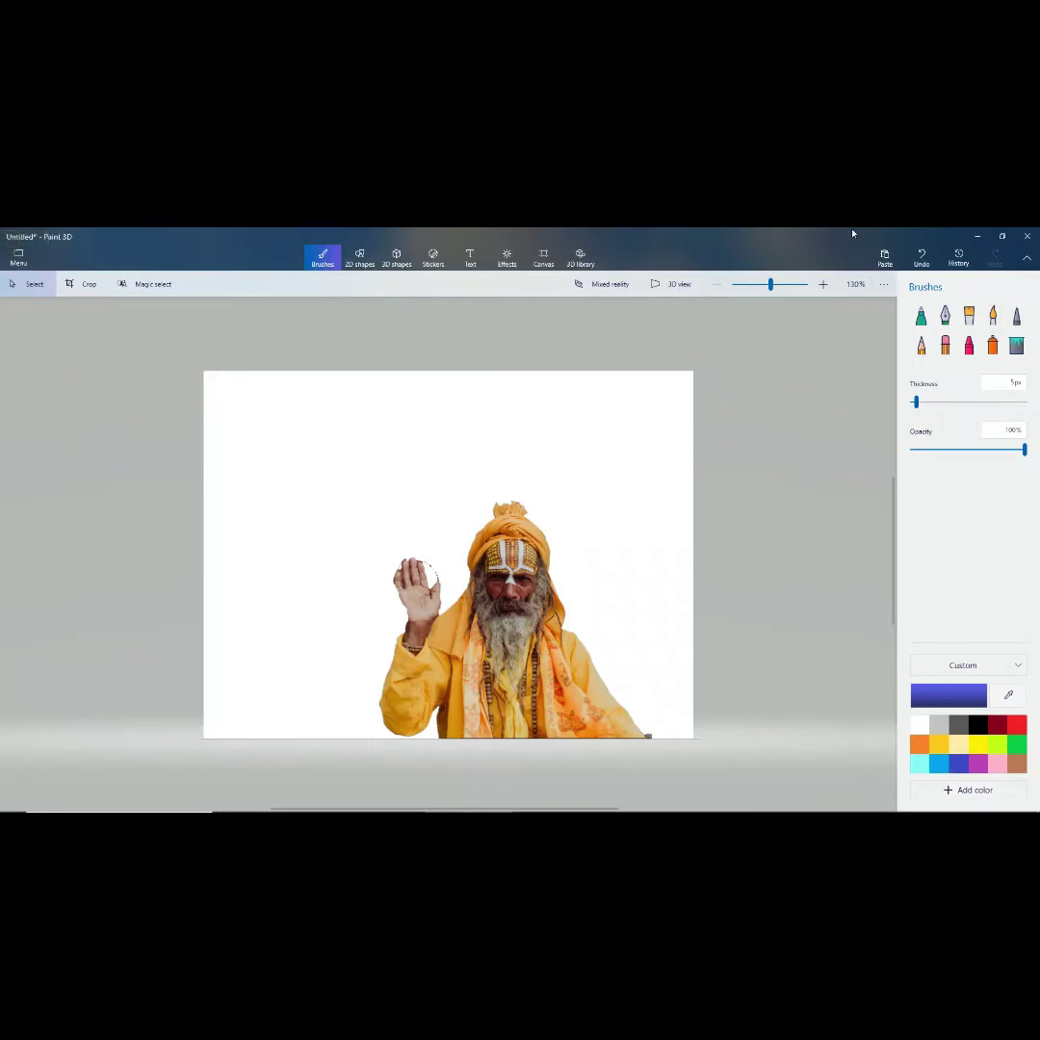
left_click(963, 258)
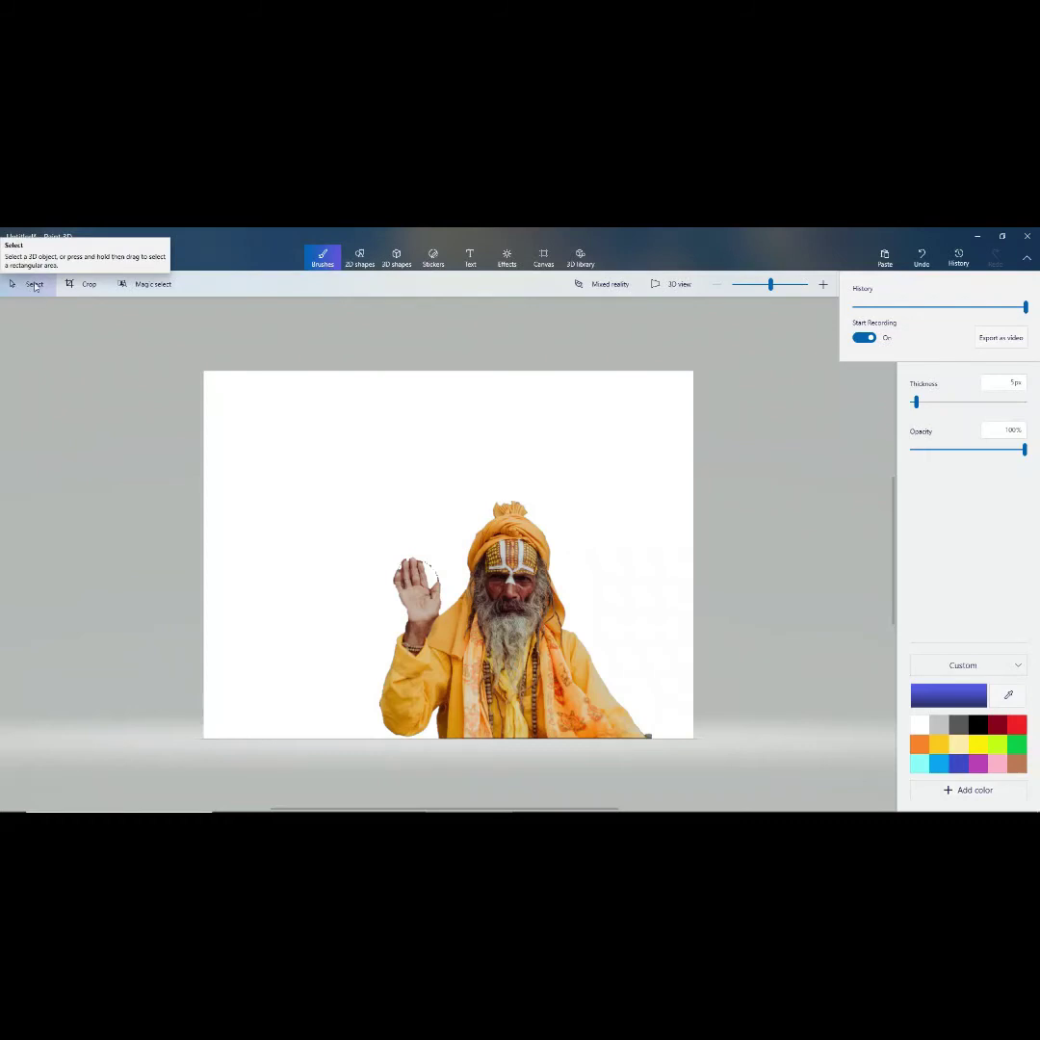
left_click(18, 257)
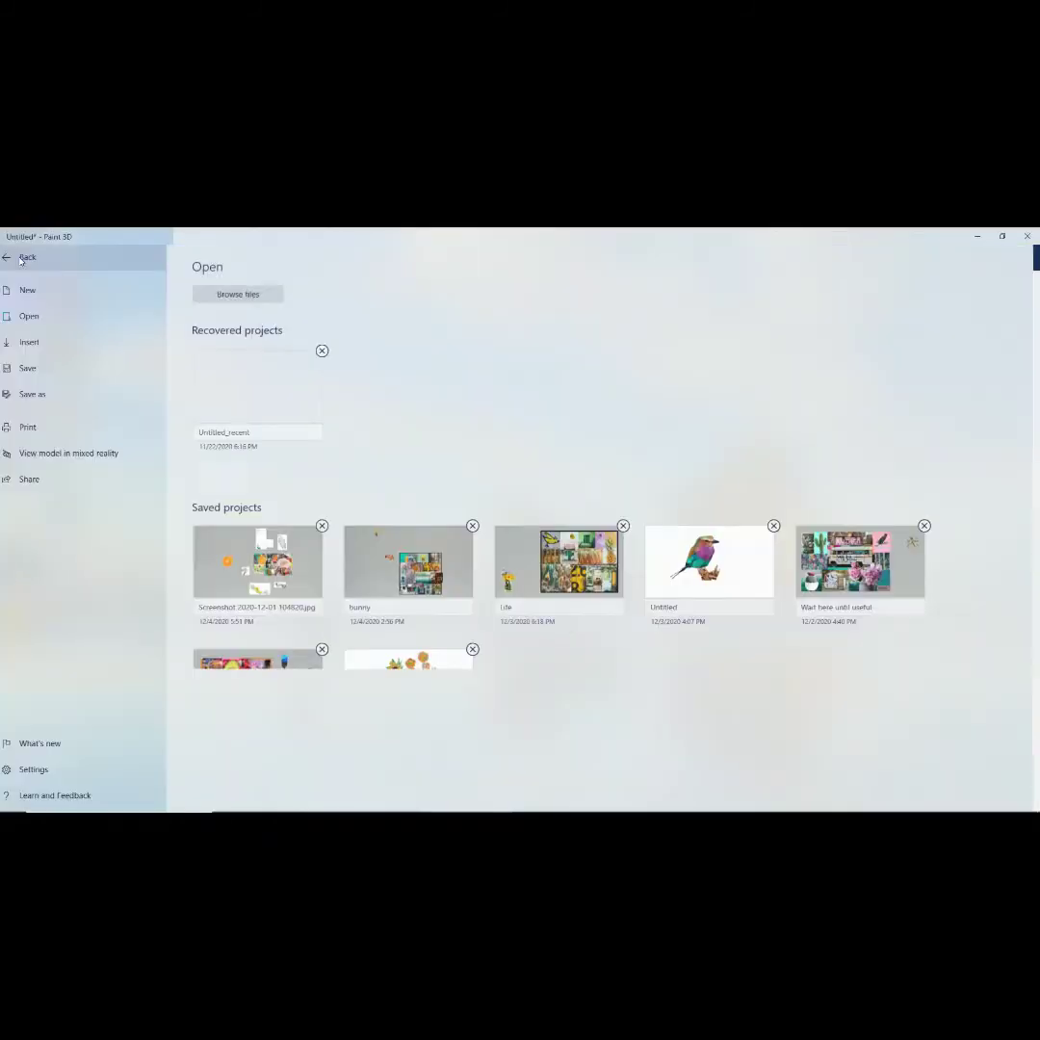
left_click(44, 345)
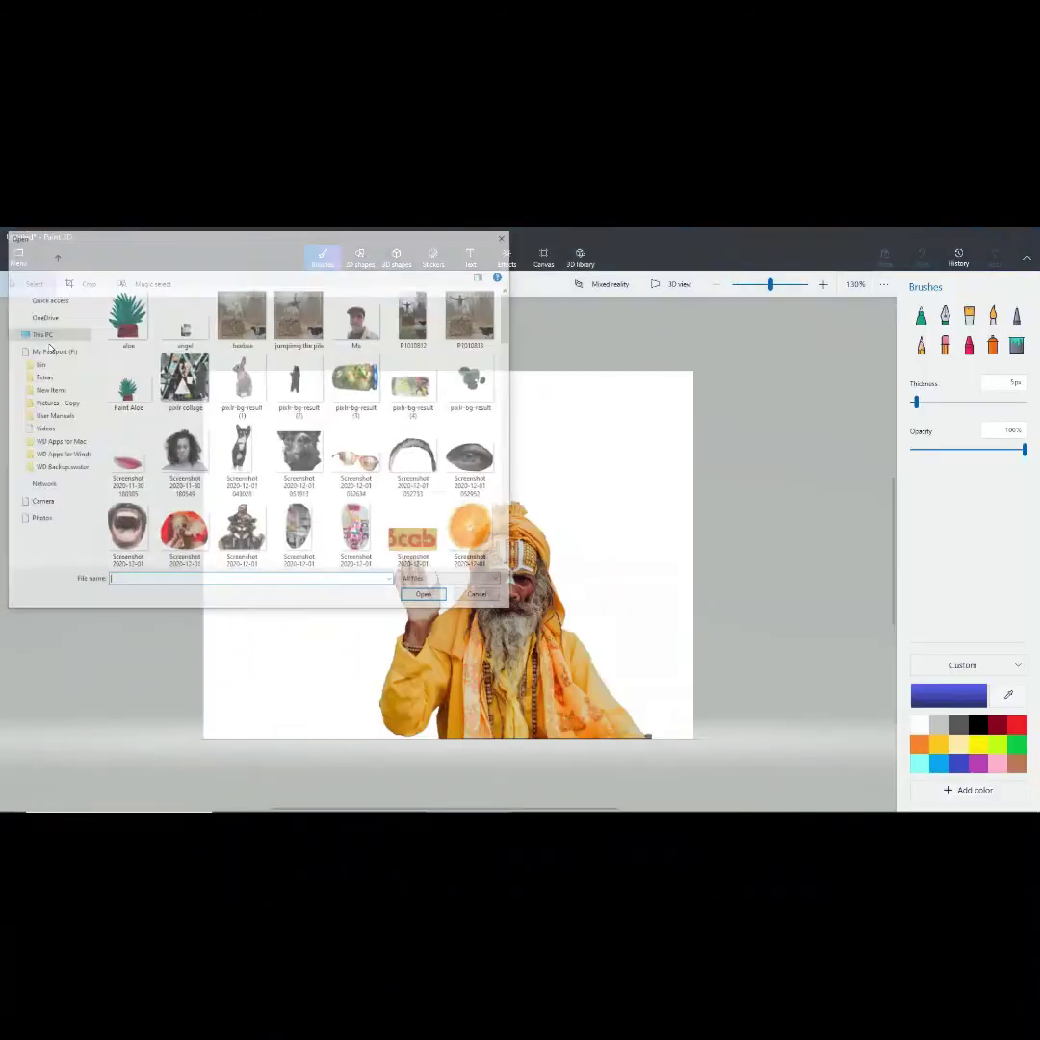
left_click_drag(511, 329, 520, 534)
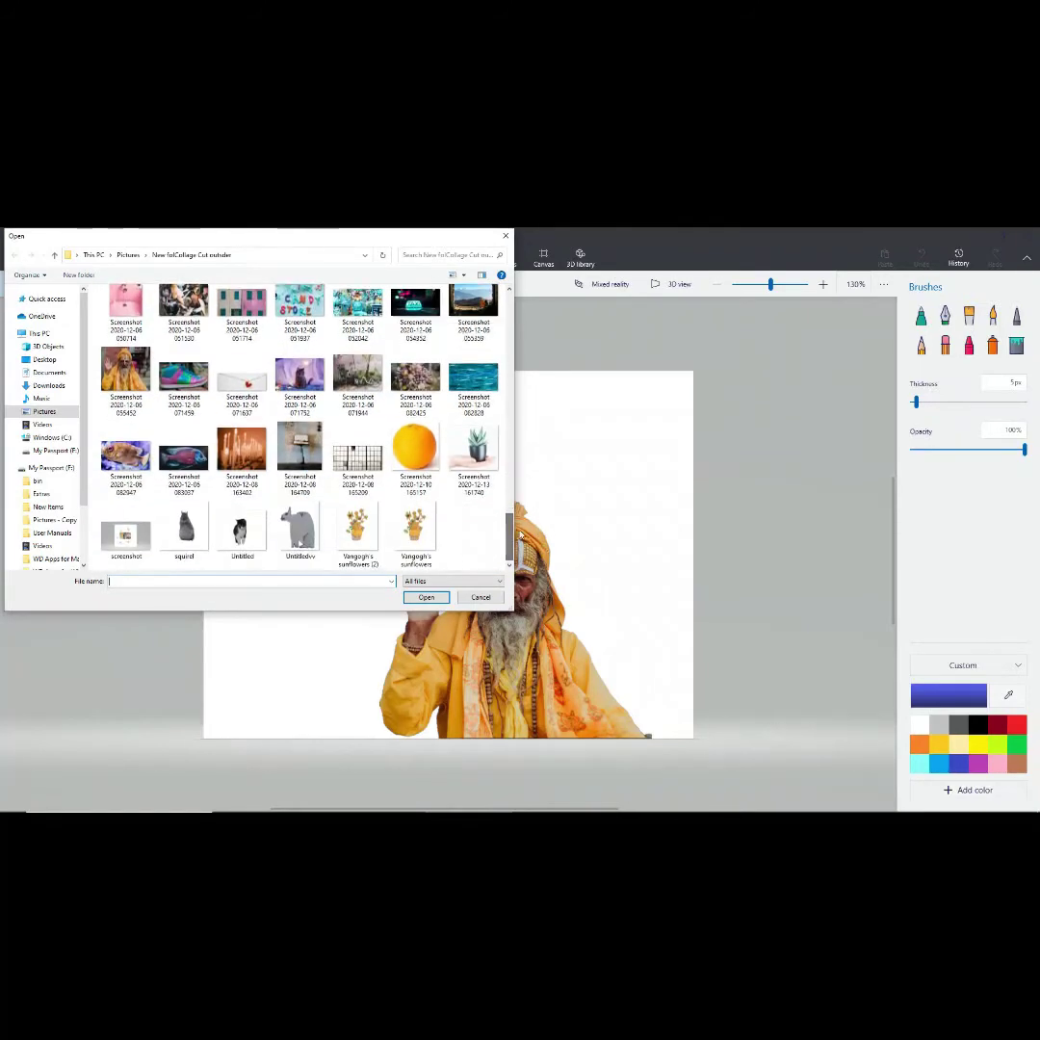
double_click(415, 445)
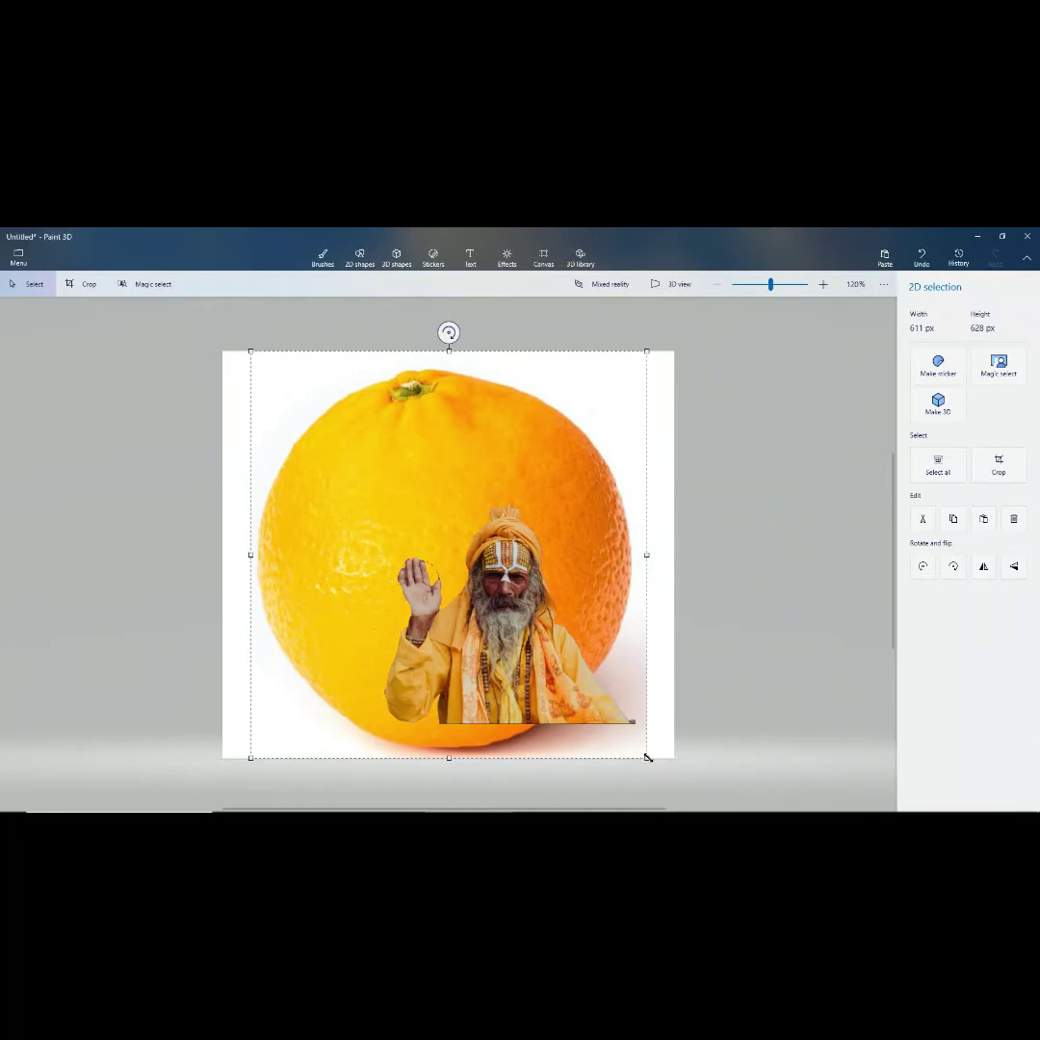
Step: Scale the inserted orange picture down to about 279 by 302 px so it clears the man
left_click_drag(648, 758, 646, 756)
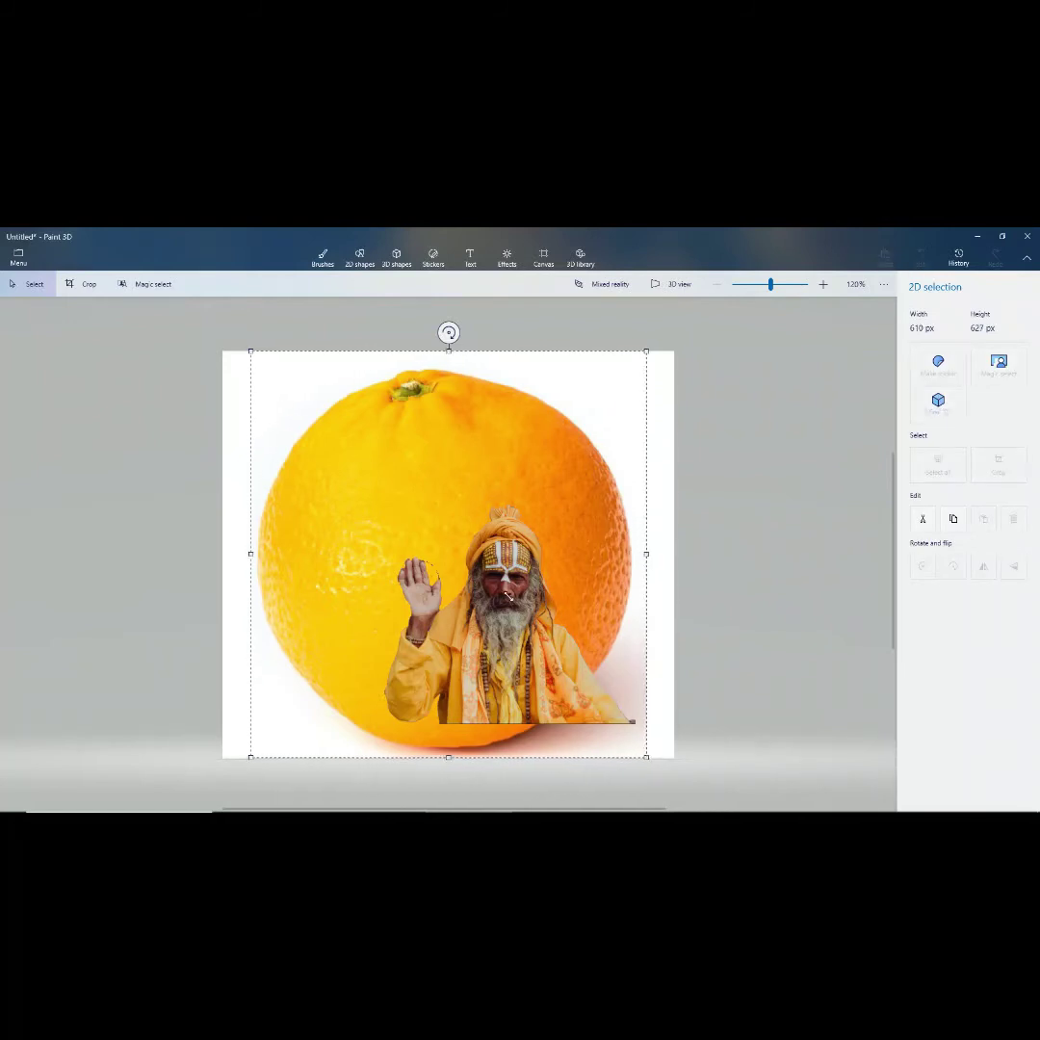
left_click_drag(507, 598, 436, 552)
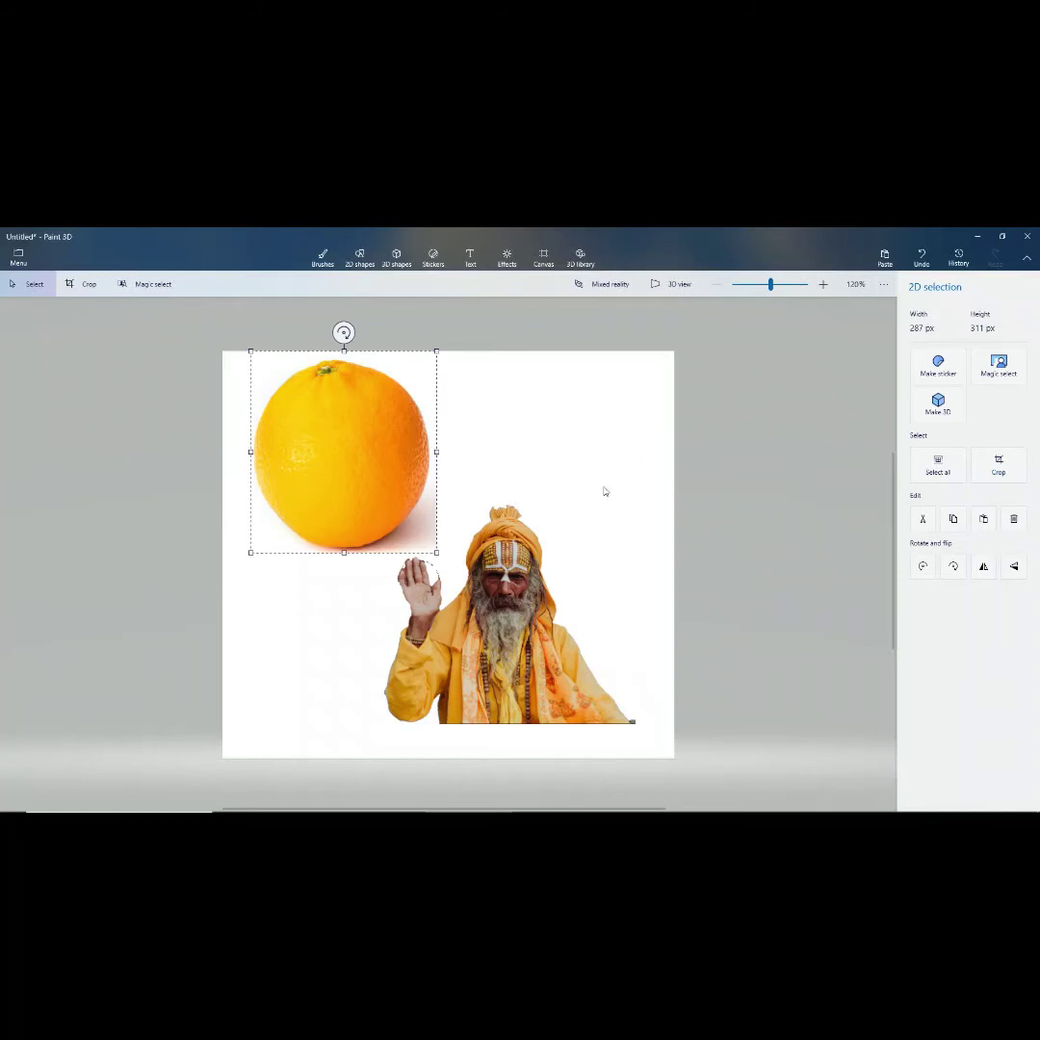
left_click_drag(436, 551, 453, 689)
left_click_drag(440, 626, 433, 538)
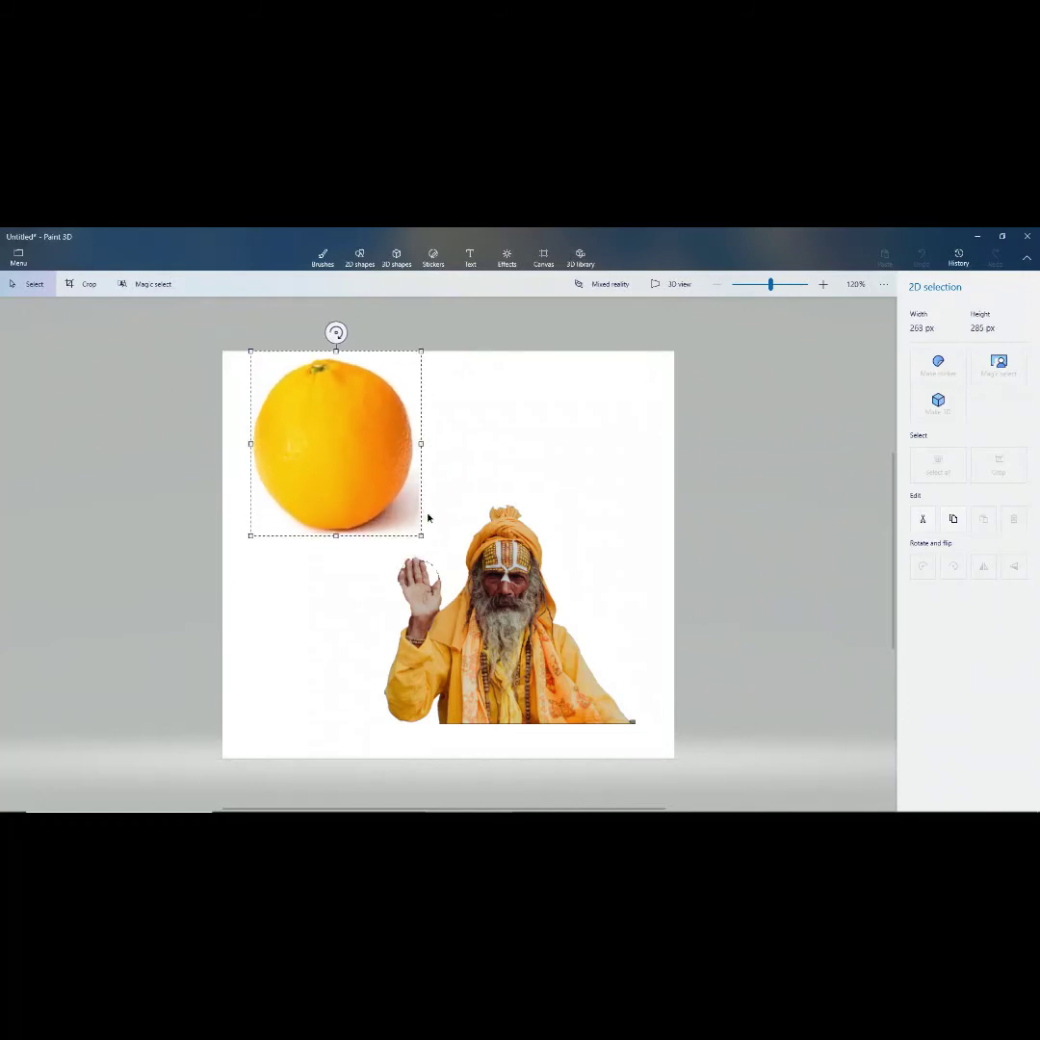
left_click_drag(456, 556, 411, 498)
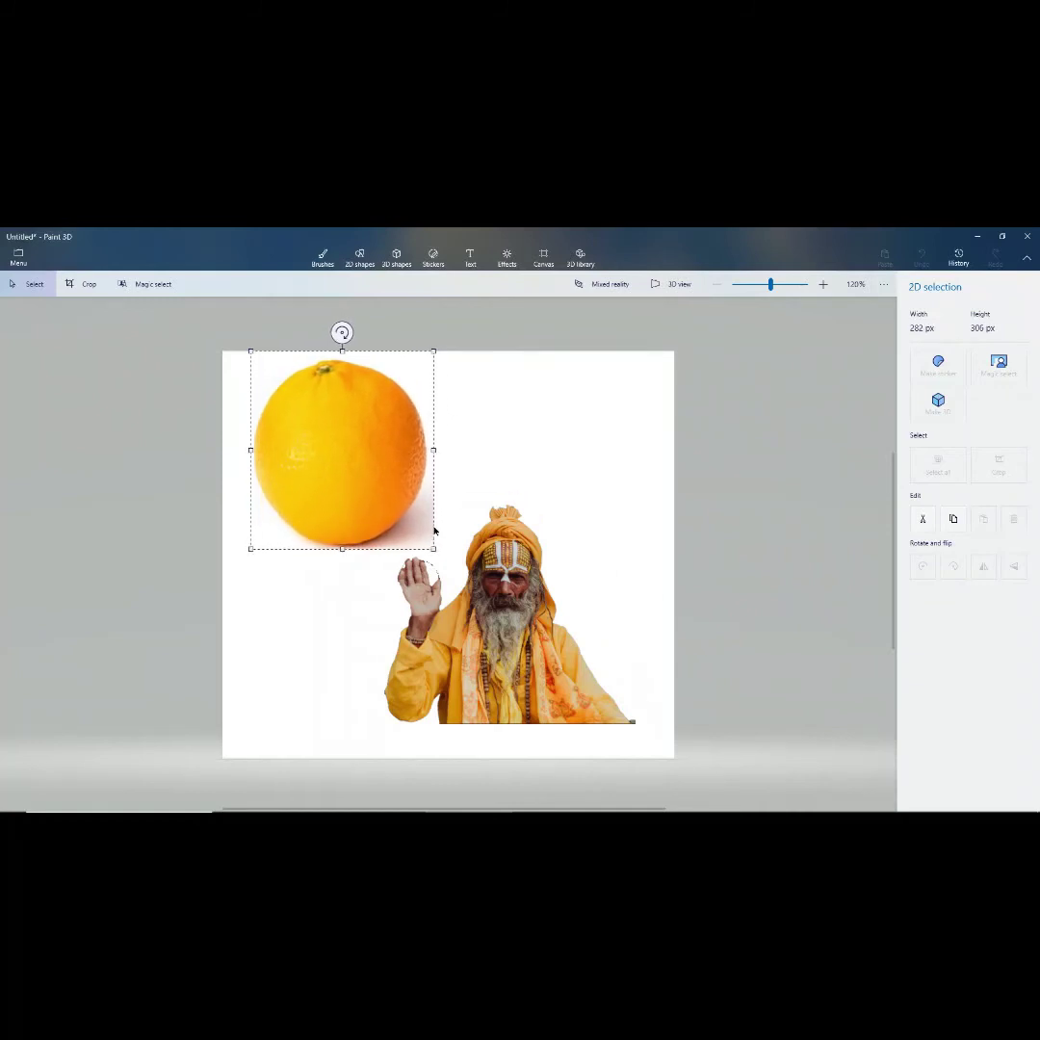
mouse_move(433, 531)
left_mouse_down()
mouse_move(424, 504)
mouse_move(467, 554)
mouse_move(429, 515)
mouse_move(441, 530)
mouse_move(432, 524)
left_mouse_up()
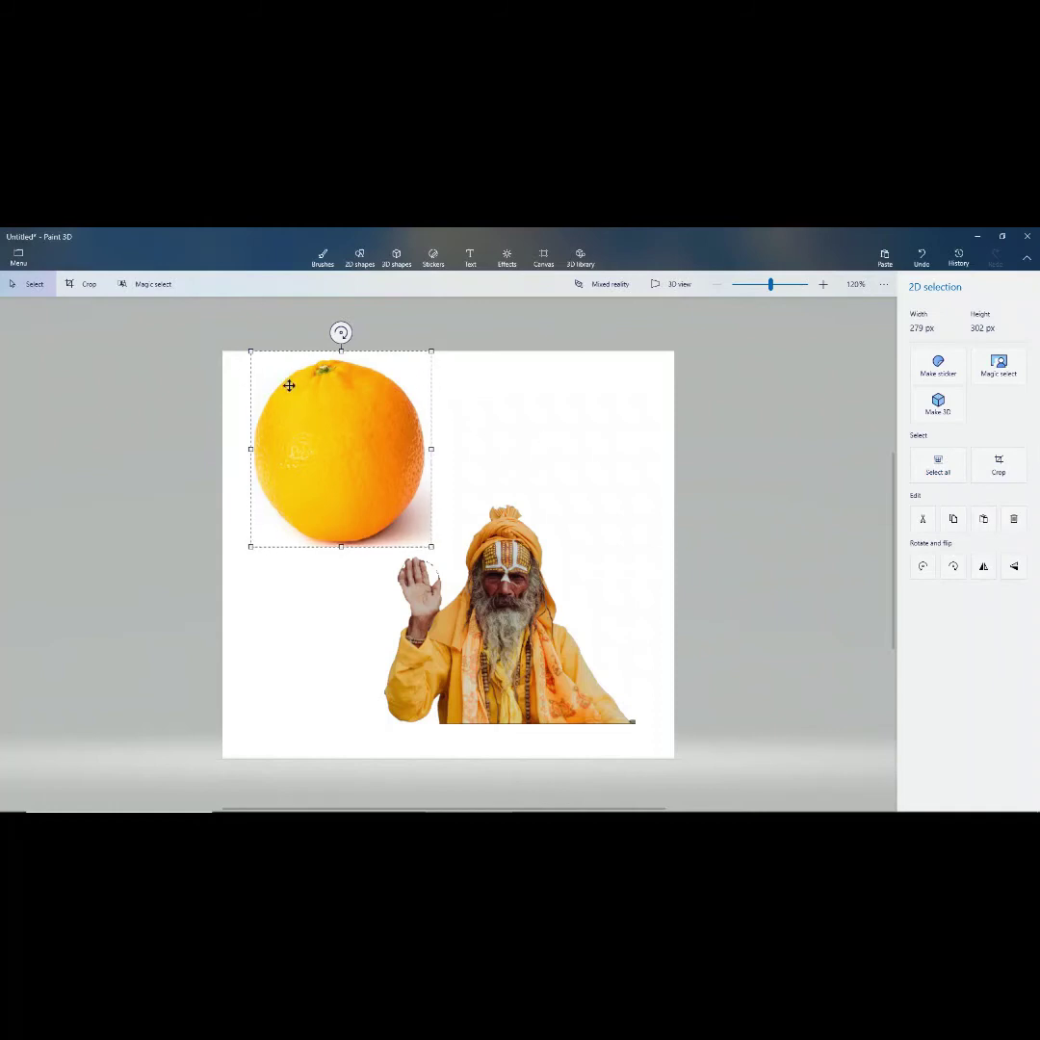
Step: Cut out the orange with Magic select, adding its missed side edges and turning Autofill background off
left_click(999, 366)
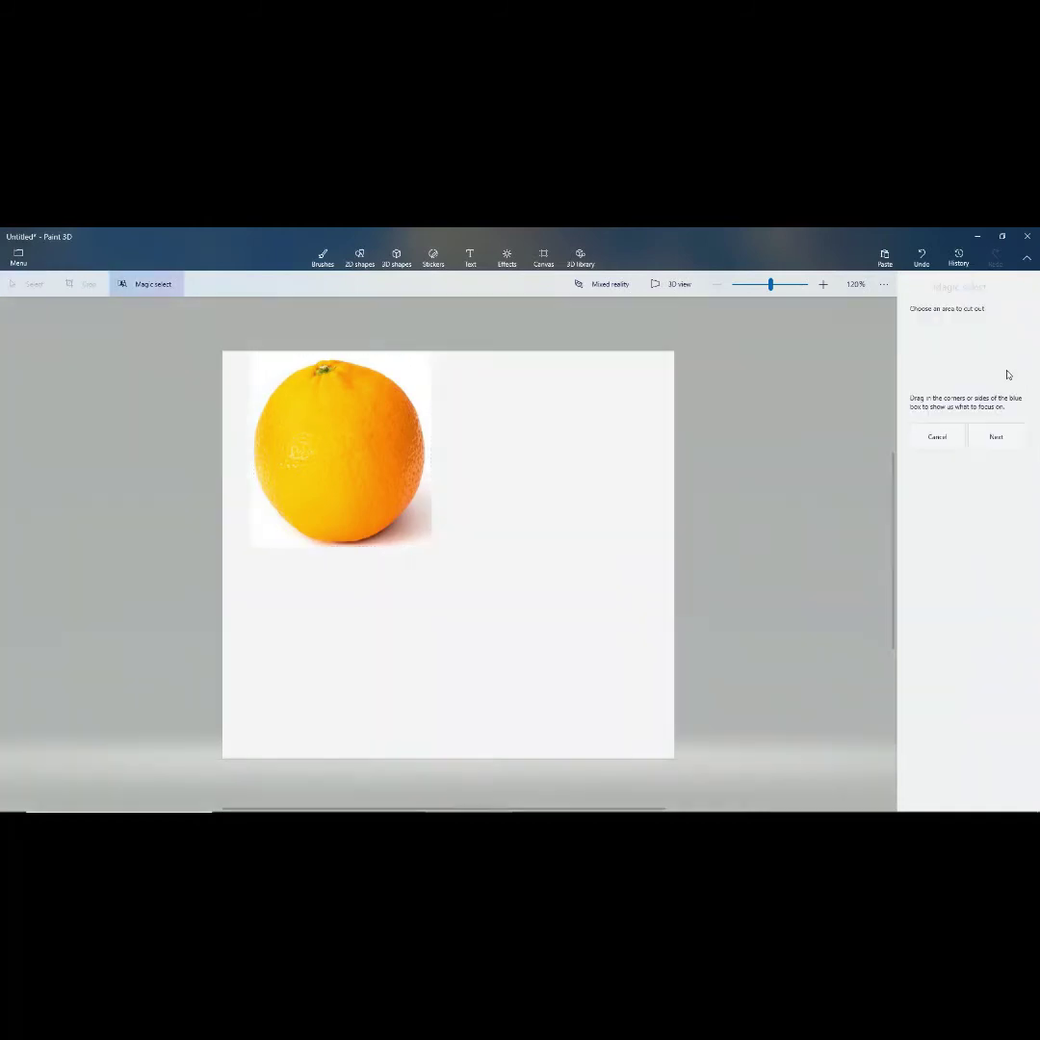
left_click(1014, 438)
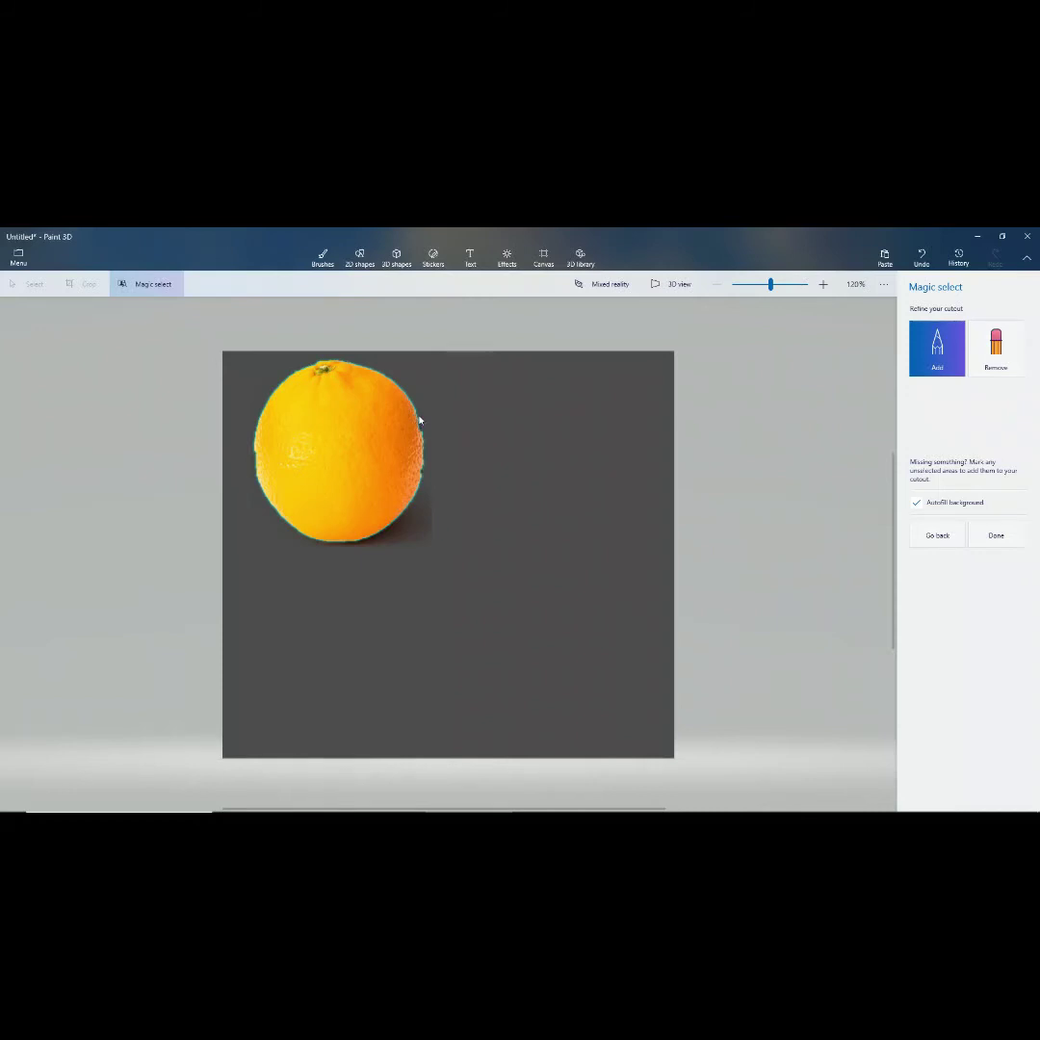
left_click_drag(414, 412, 422, 434)
left_click_drag(256, 471, 259, 472)
left_click(996, 348)
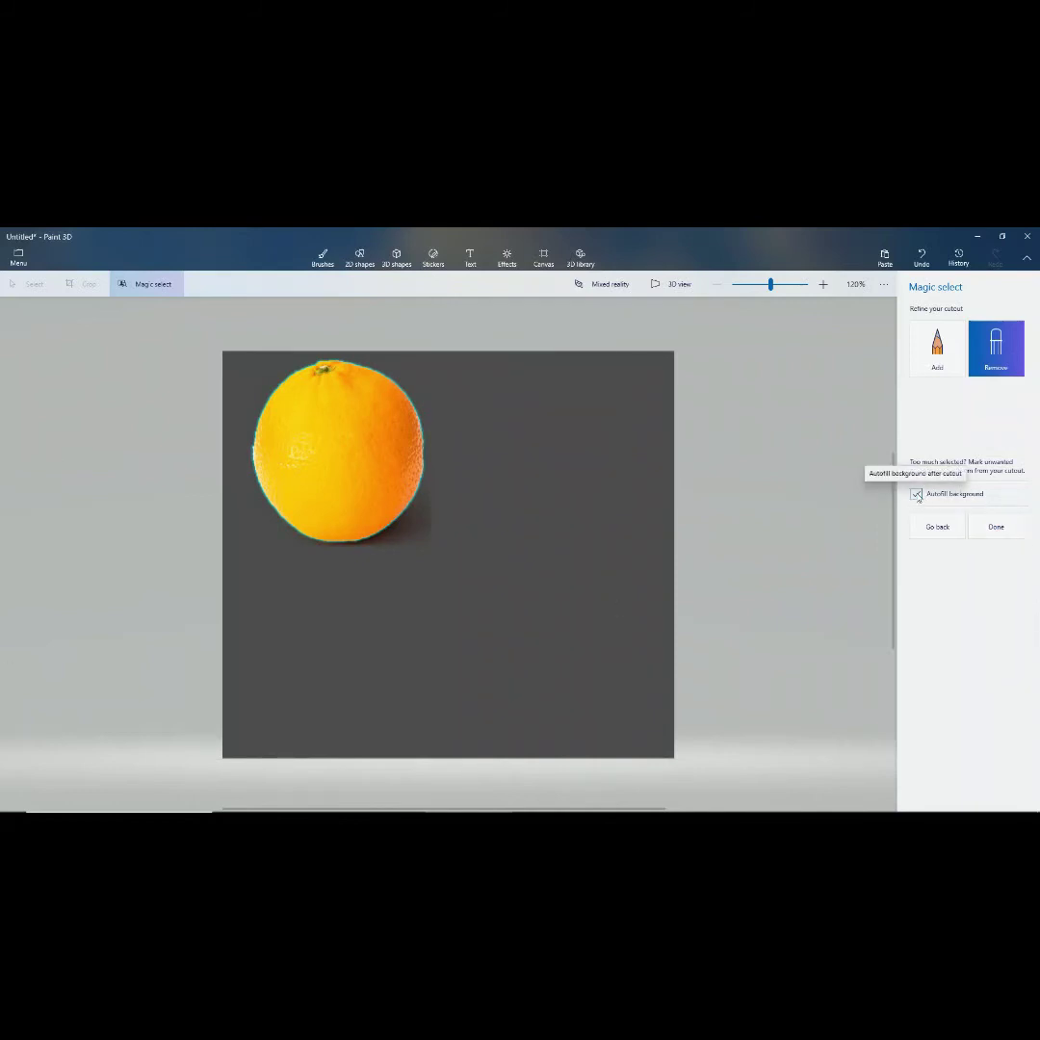
left_click(917, 495)
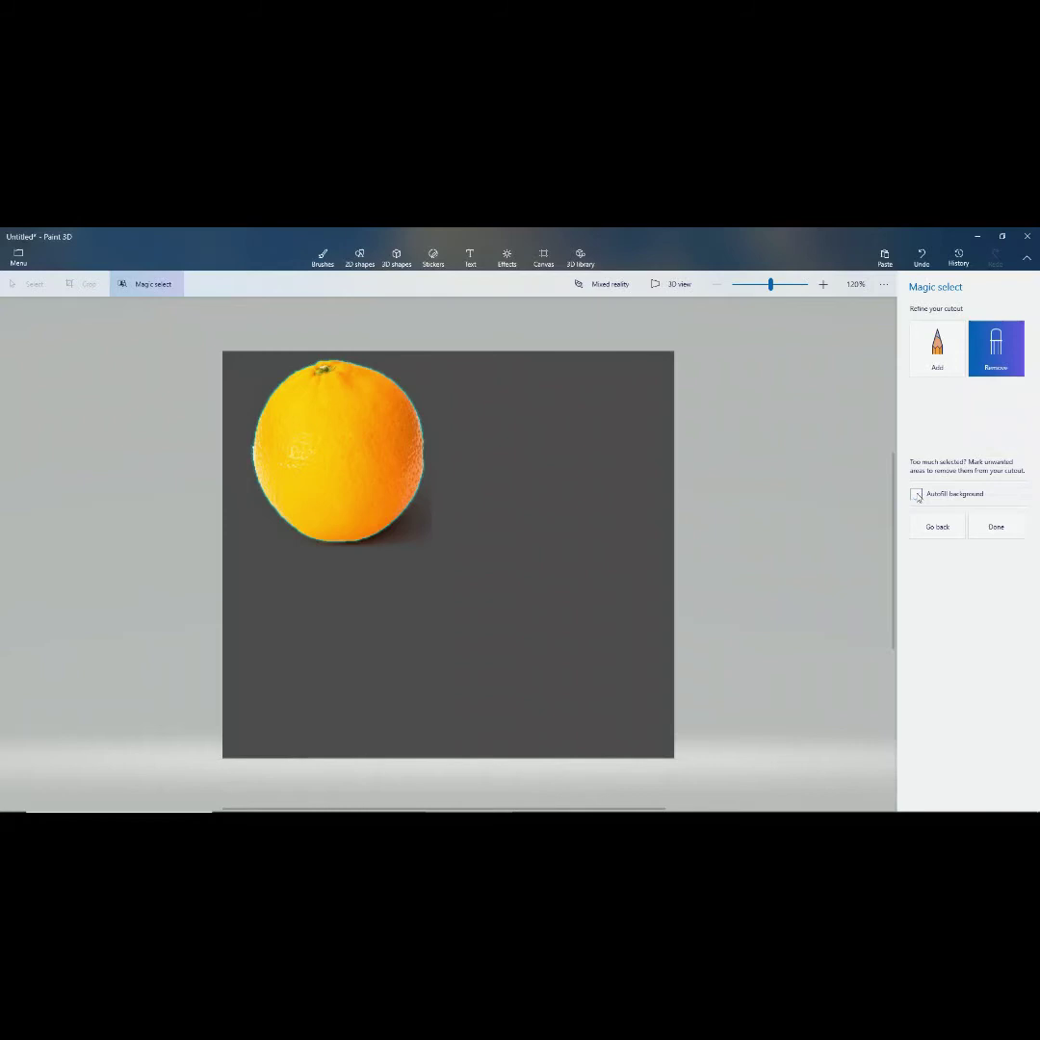
left_click(997, 532)
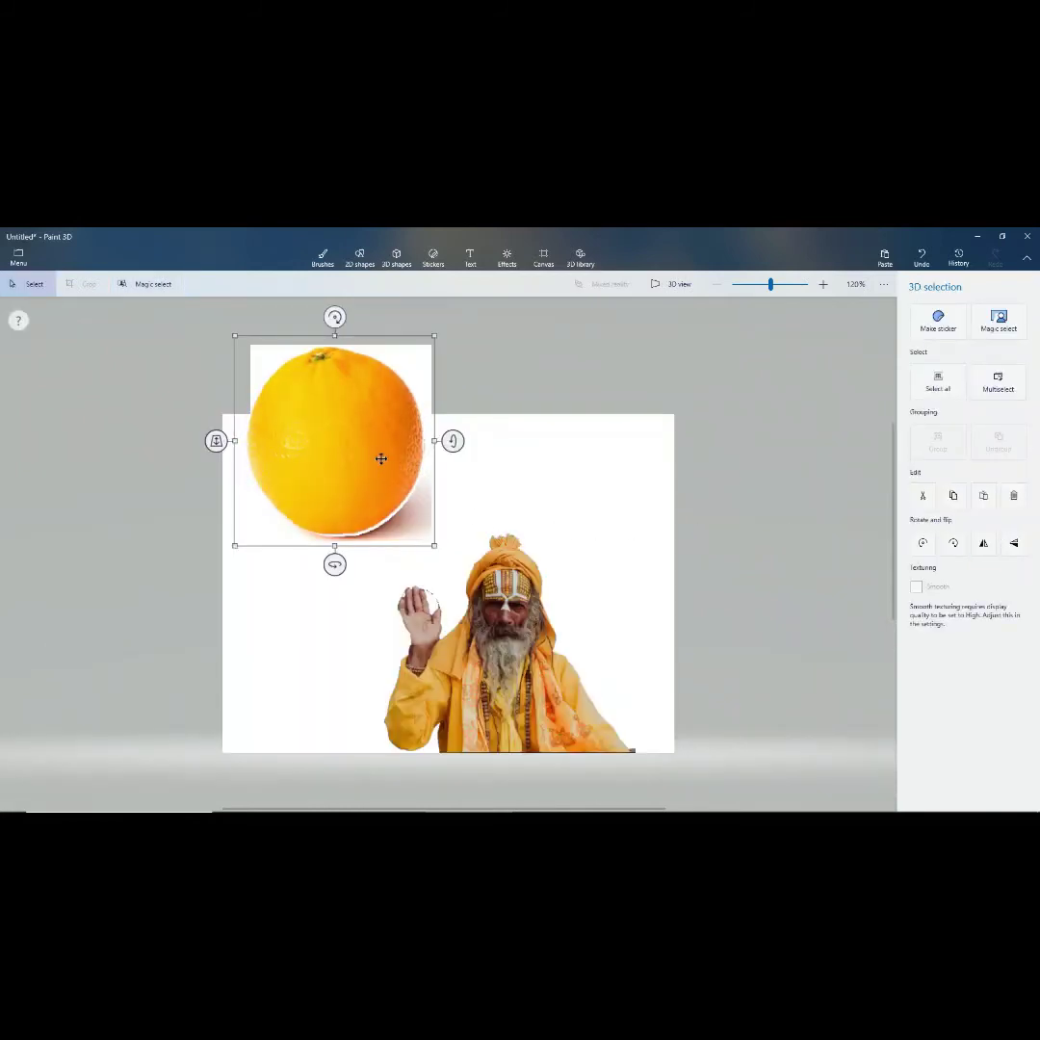
Step: Shrink the orange cutout and place it beside the man's raised hand, and delete the leftover orange background
left_click_drag(365, 448, 357, 536)
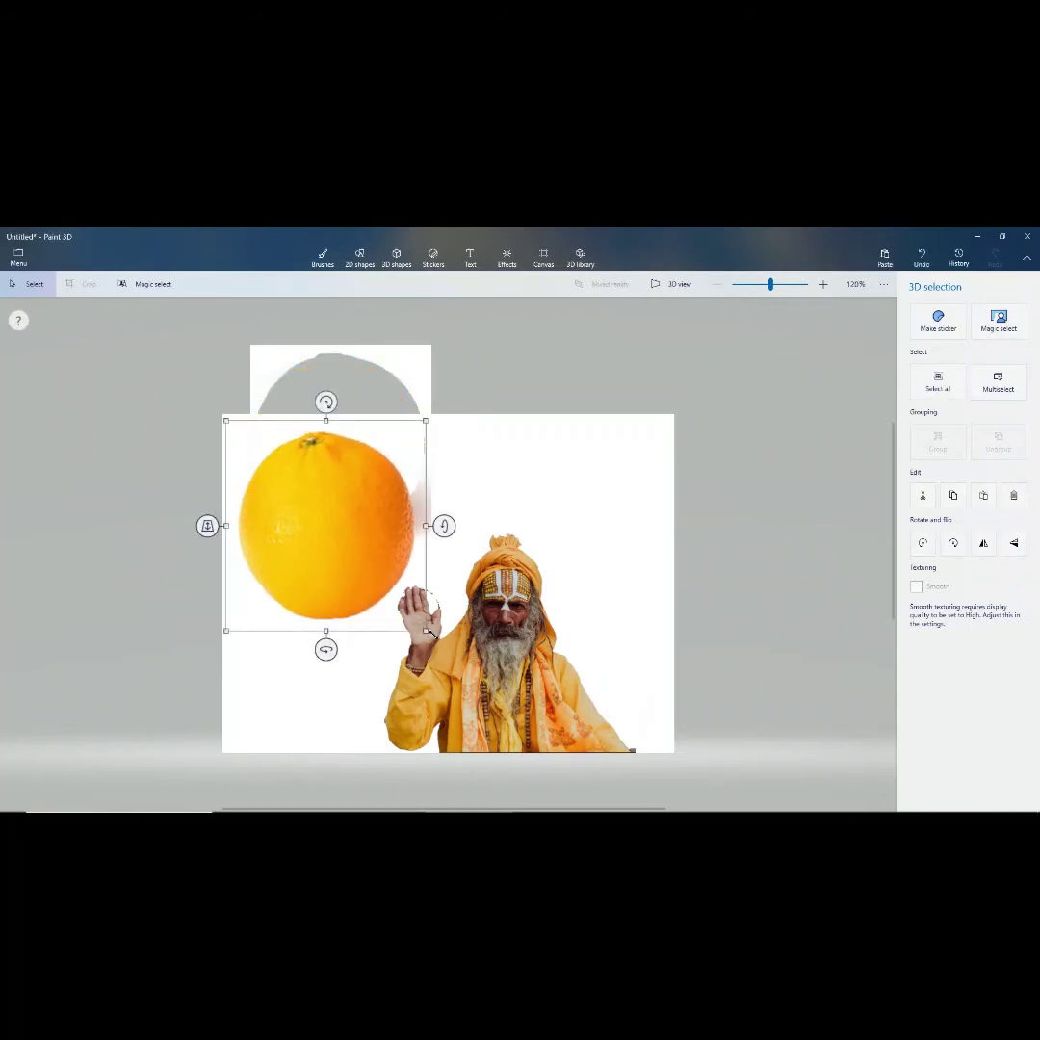
key("ctrl")
left_click_drag(426, 631, 374, 558)
left_click_drag(321, 513, 321, 657)
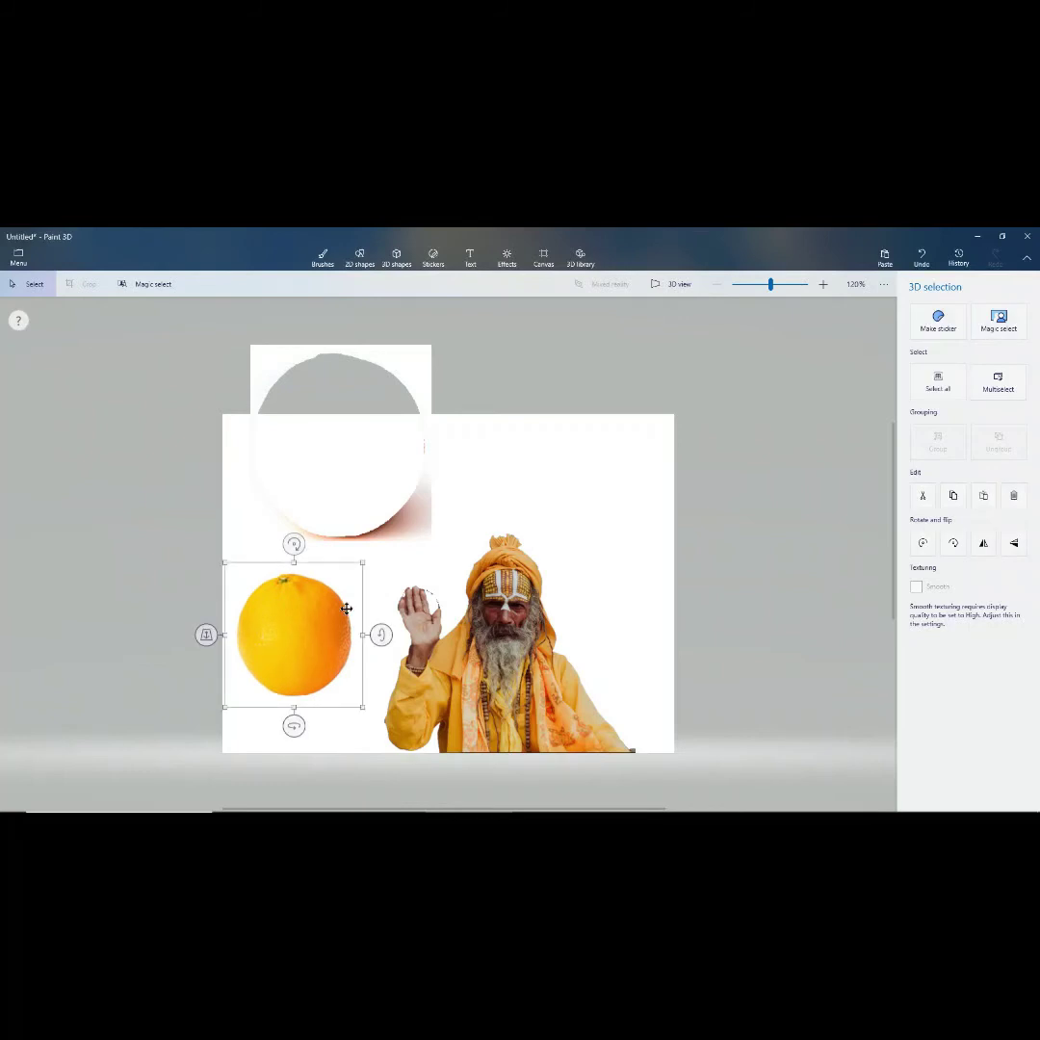
left_click(423, 379)
right_click(425, 373)
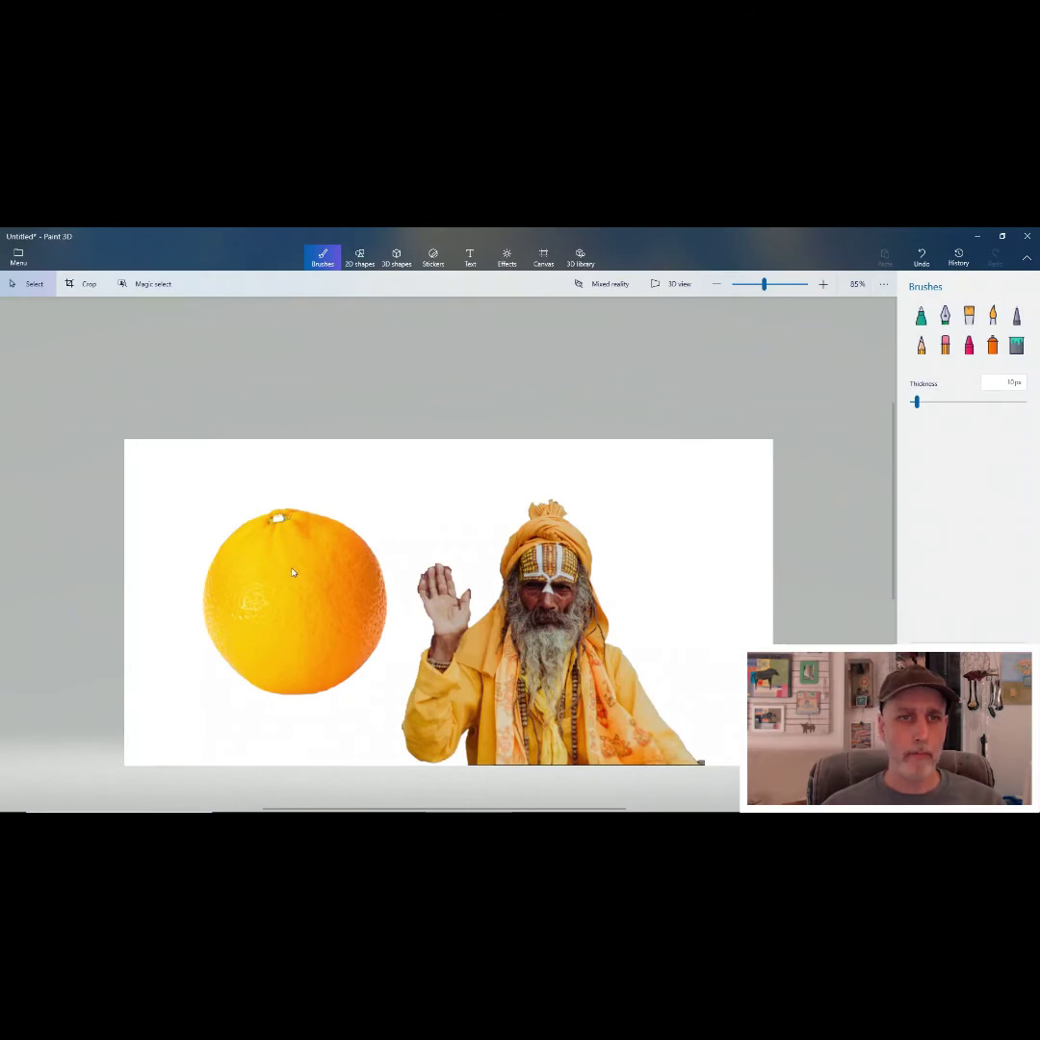
Step: Adjust the orange cutout's position beside the man's raised hand and turn it into a sticker
left_click(343, 548)
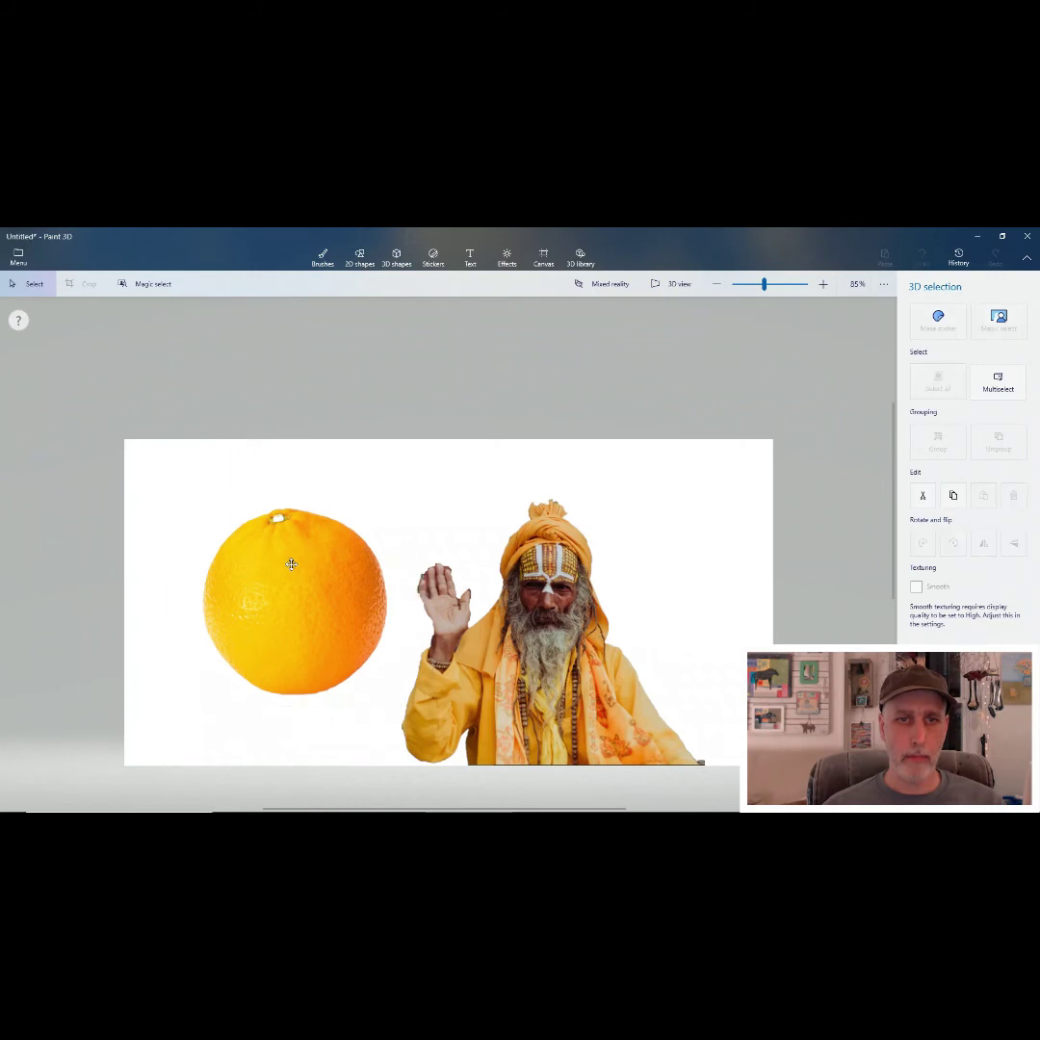
mouse_move(291, 564)
left_mouse_down()
mouse_move(360, 563)
mouse_move(611, 611)
mouse_move(616, 590)
mouse_move(558, 515)
mouse_move(317, 576)
mouse_move(236, 561)
mouse_move(395, 634)
mouse_move(648, 584)
mouse_move(680, 561)
mouse_move(701, 607)
mouse_move(665, 575)
mouse_move(645, 595)
mouse_move(632, 529)
mouse_move(442, 513)
mouse_move(256, 576)
mouse_move(496, 672)
mouse_move(390, 616)
mouse_move(286, 536)
mouse_move(306, 555)
mouse_move(298, 557)
left_mouse_up()
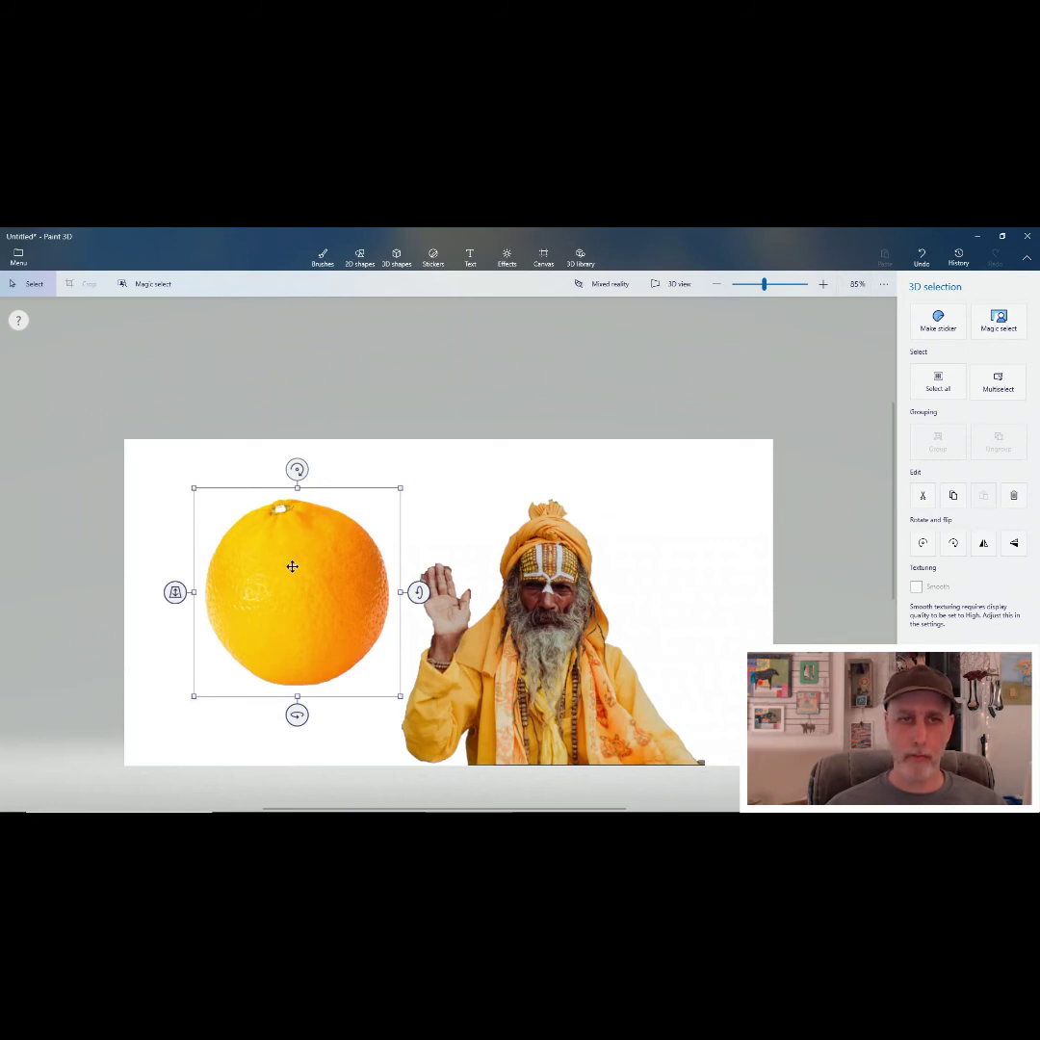
mouse_move(292, 567)
left_mouse_down()
mouse_move(554, 570)
mouse_move(667, 556)
mouse_move(698, 533)
mouse_move(467, 528)
mouse_move(157, 574)
mouse_move(326, 545)
mouse_move(293, 574)
left_mouse_up()
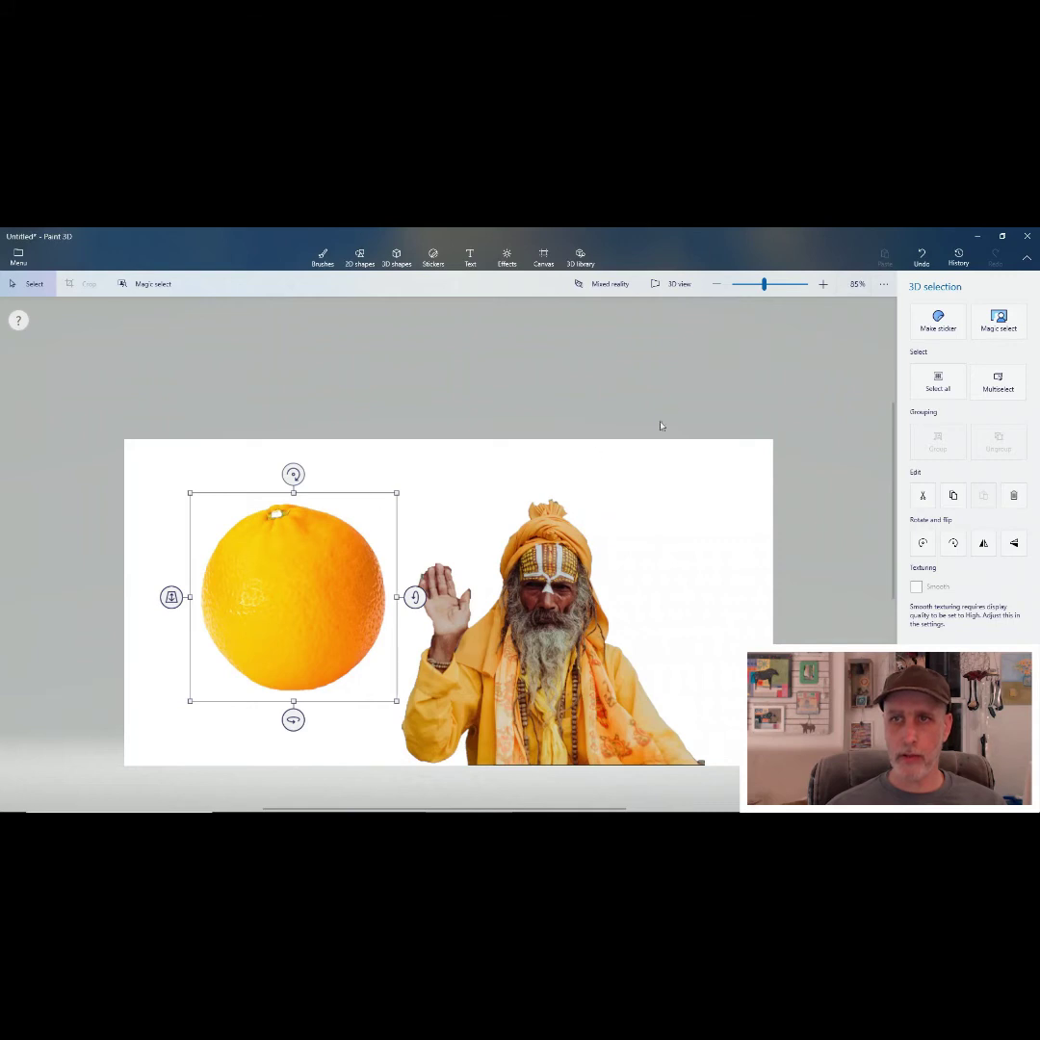
left_click(938, 321)
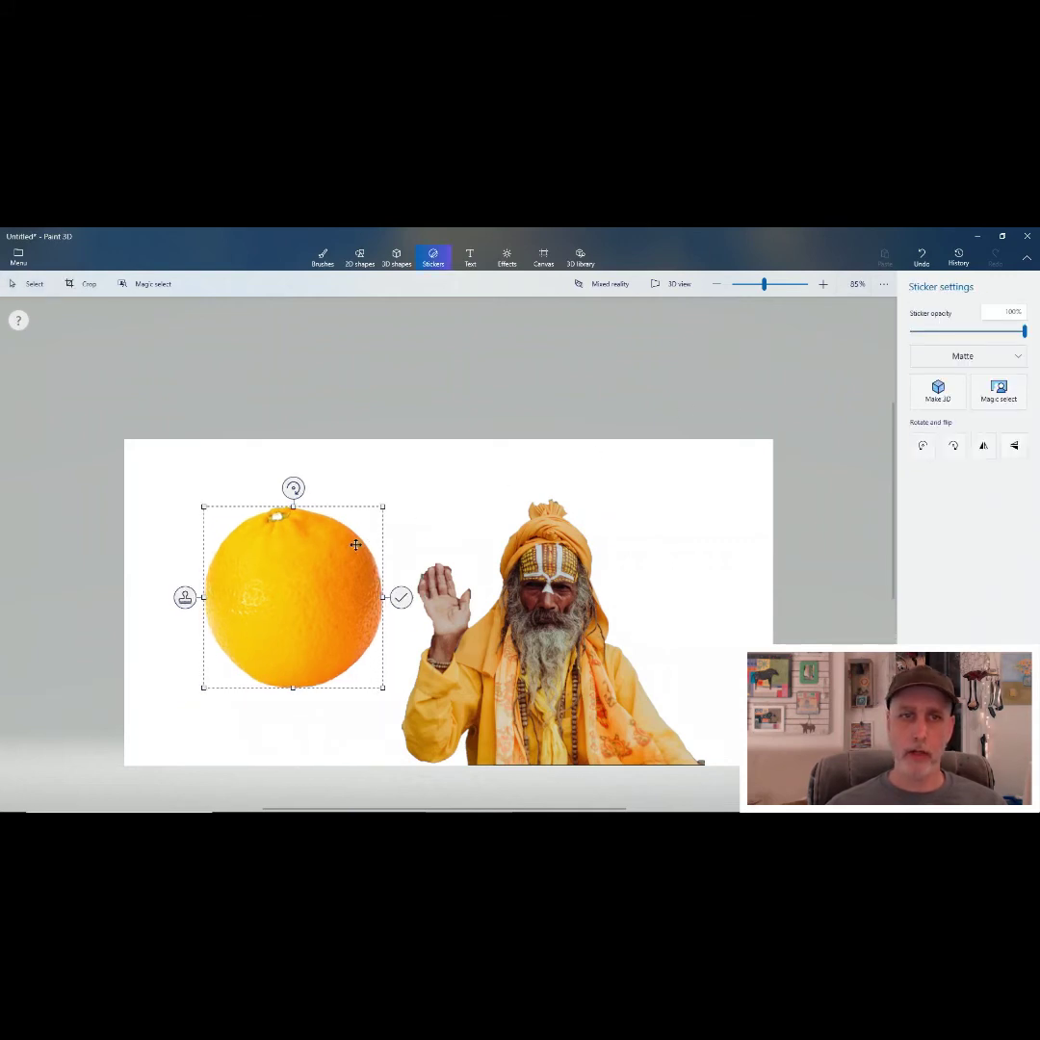
Step: Move the orange sticker farther from the man's raised hand, keep its Matte finish and commit it to the canvas
left_click_drag(314, 582, 278, 592)
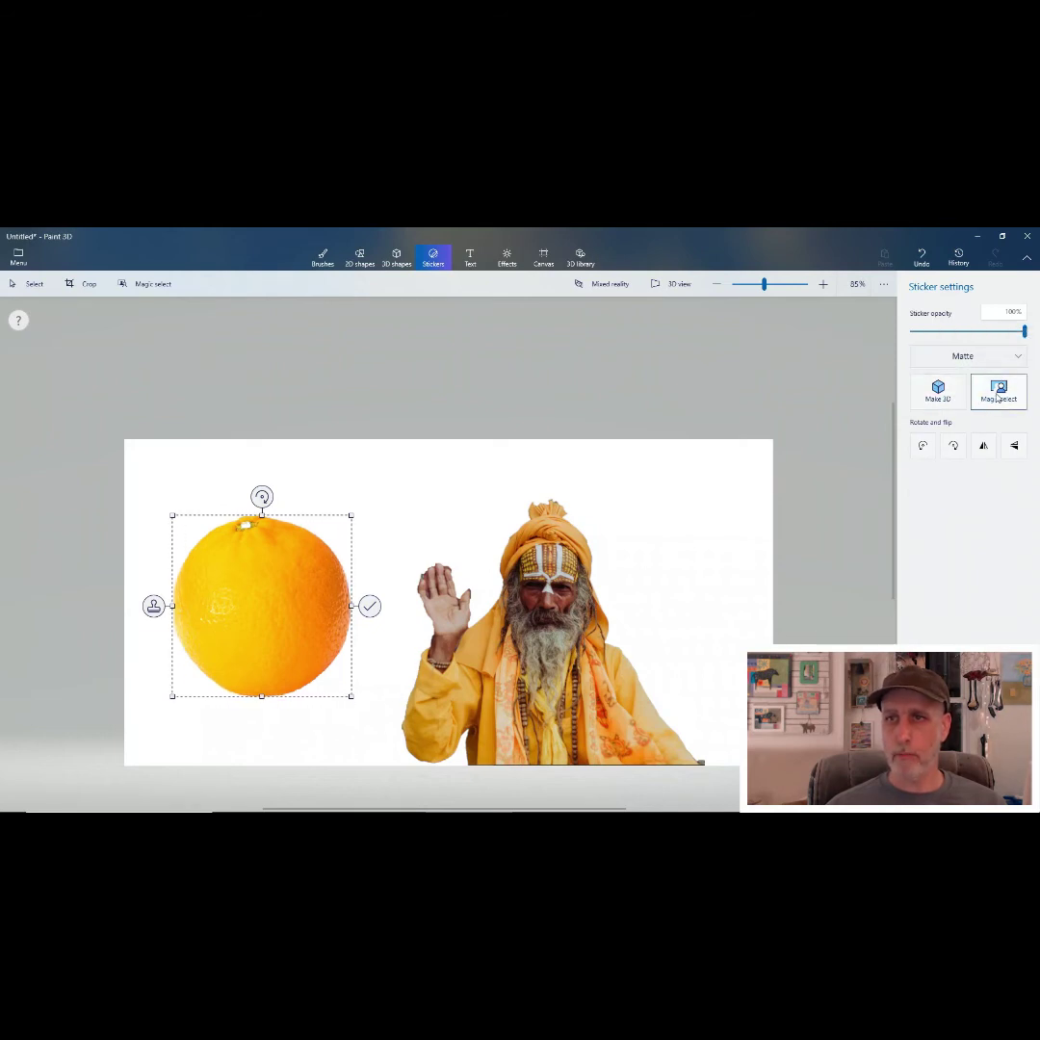
left_click(1018, 356)
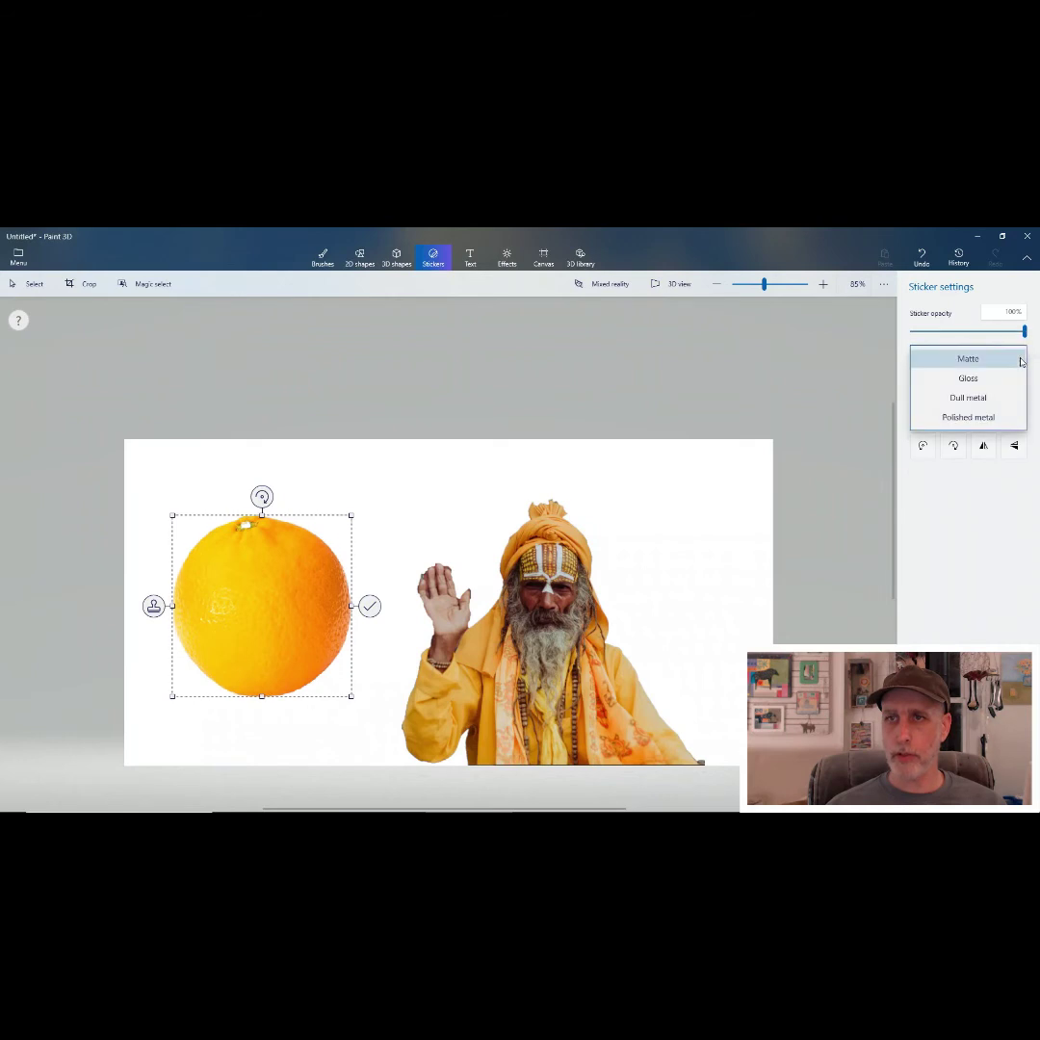
left_click(1021, 358)
left_click(996, 358)
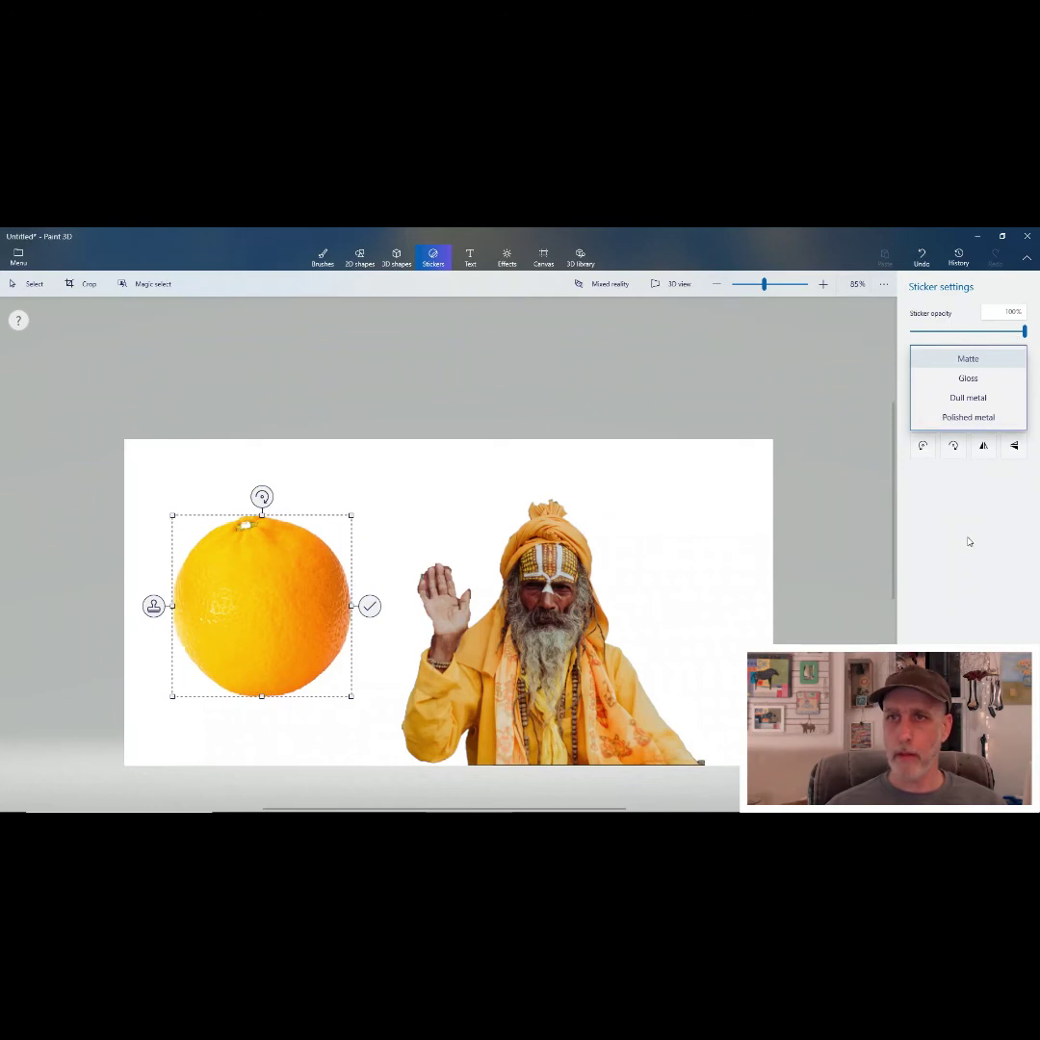
left_click(372, 609)
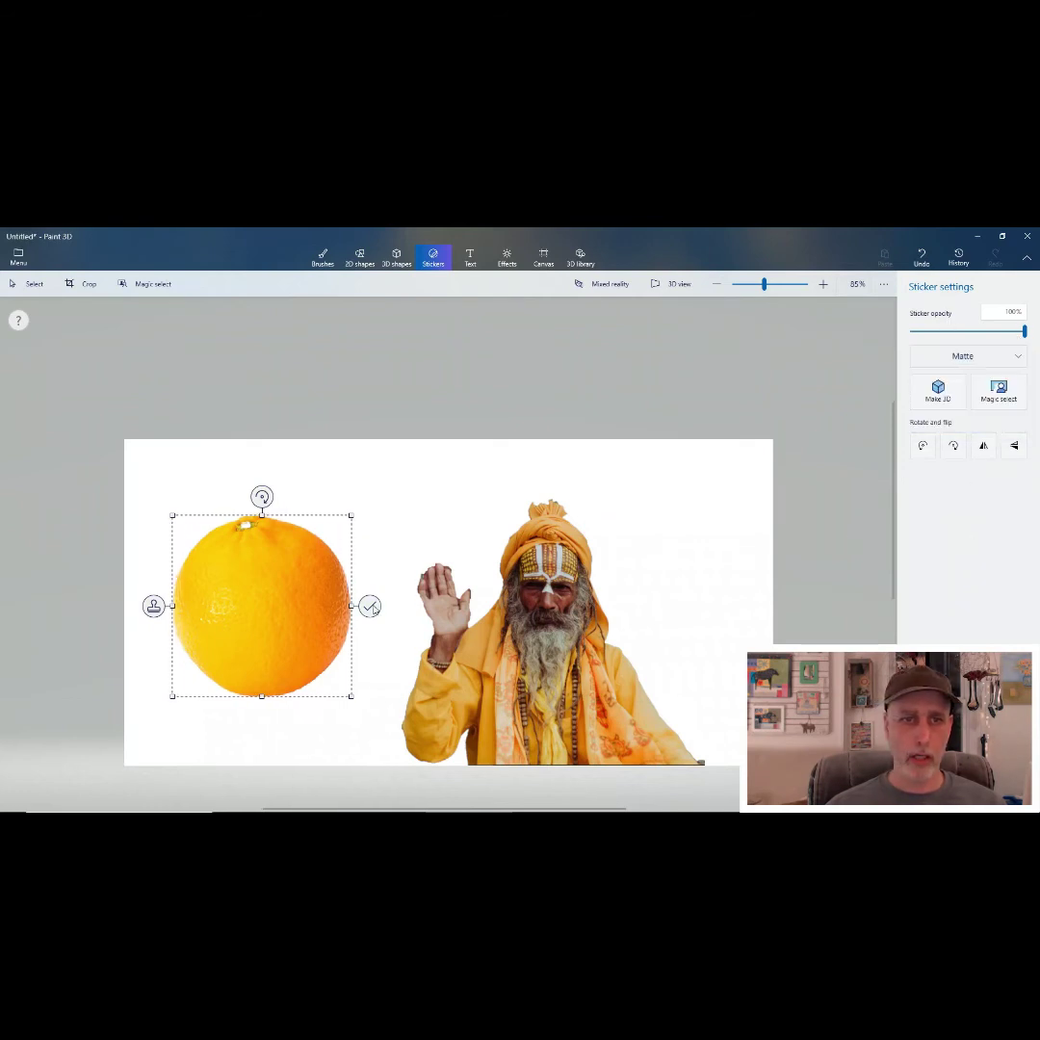
left_click(370, 605)
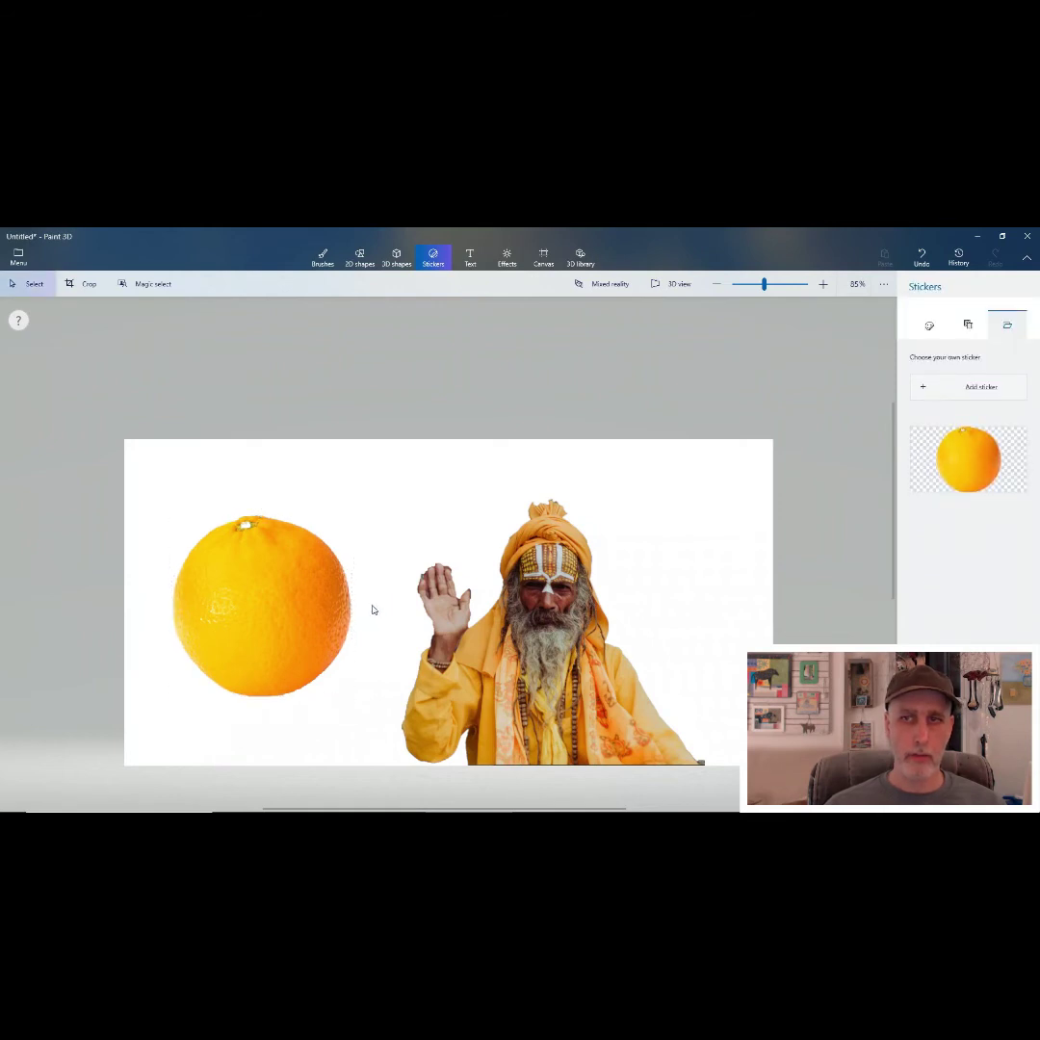
Step: Try to select the committed orange beside the man's raised hand again
left_click(982, 463)
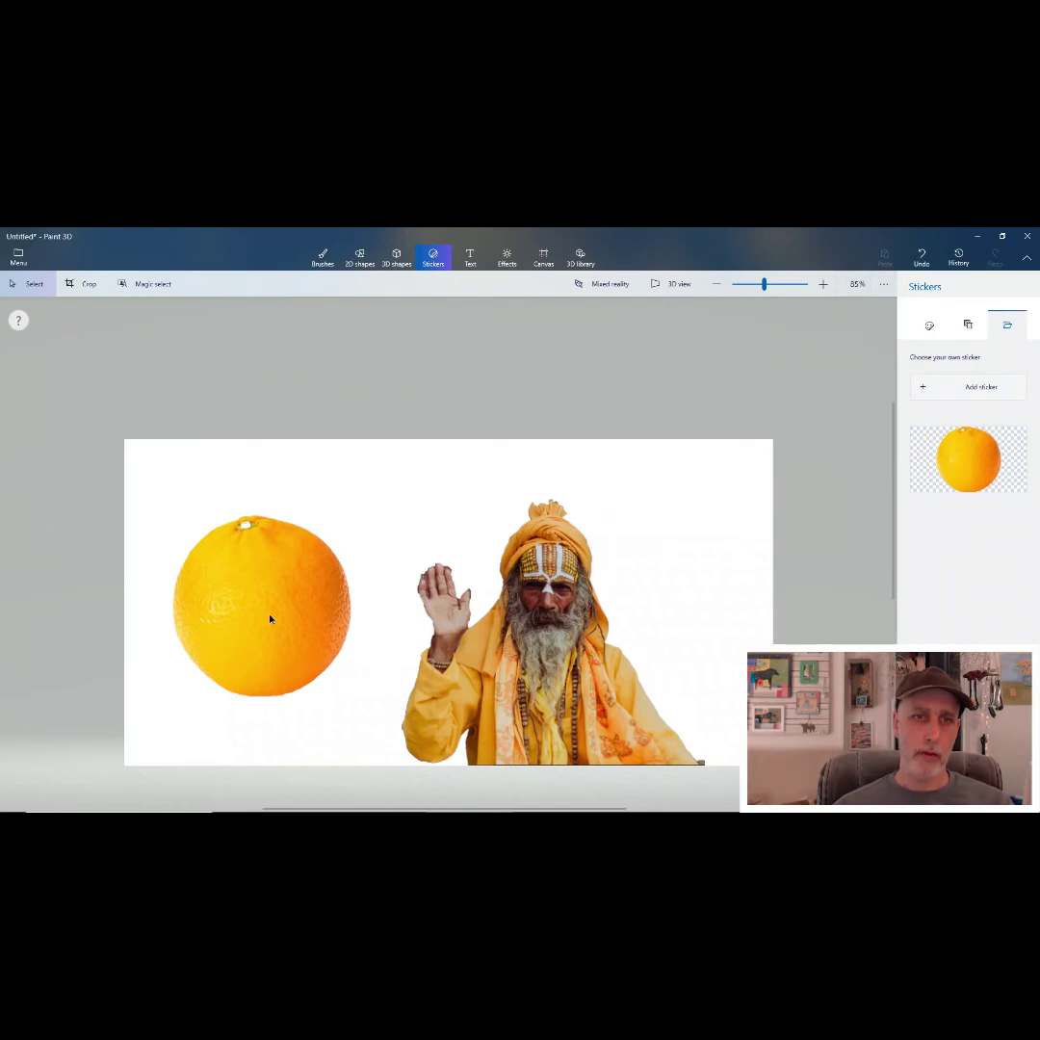
left_click_drag(269, 617, 272, 617)
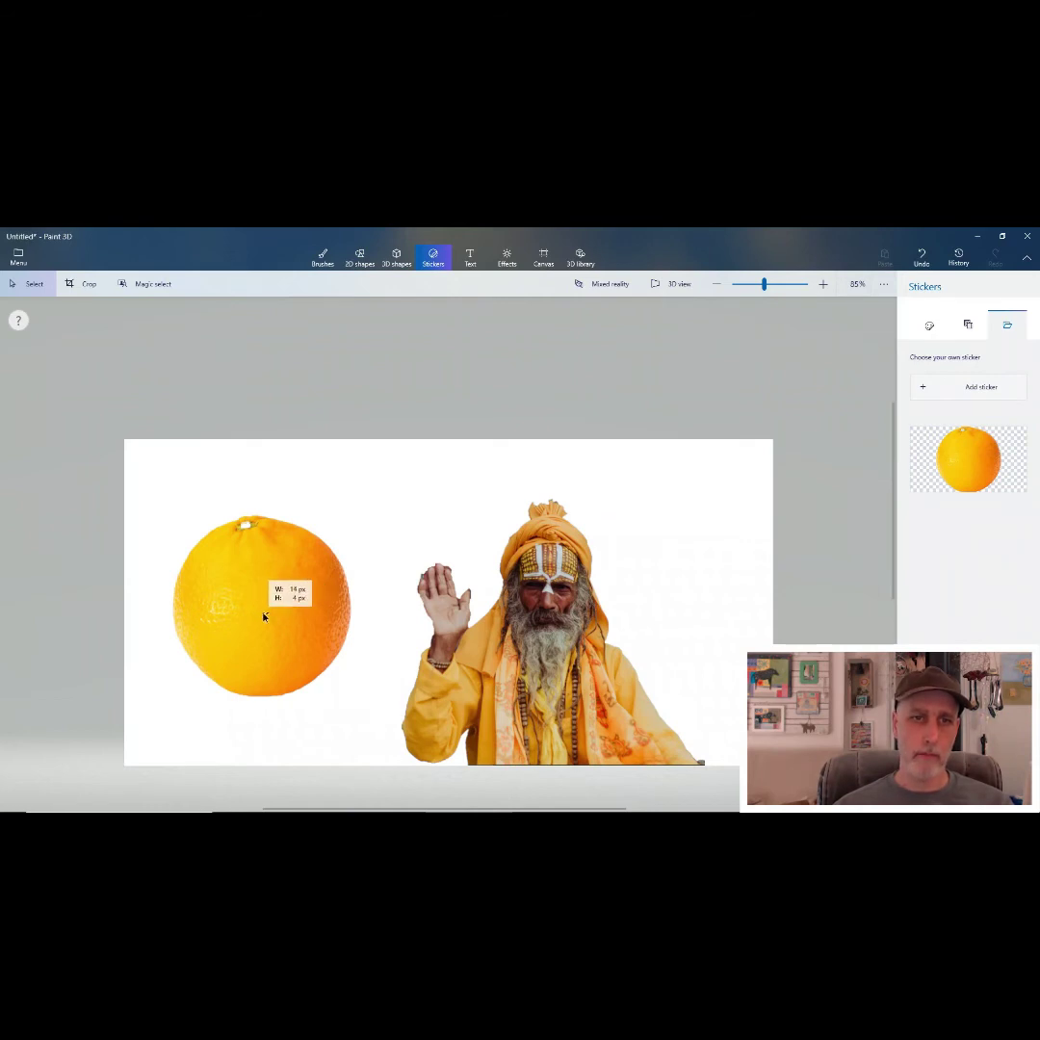
left_click(197, 498)
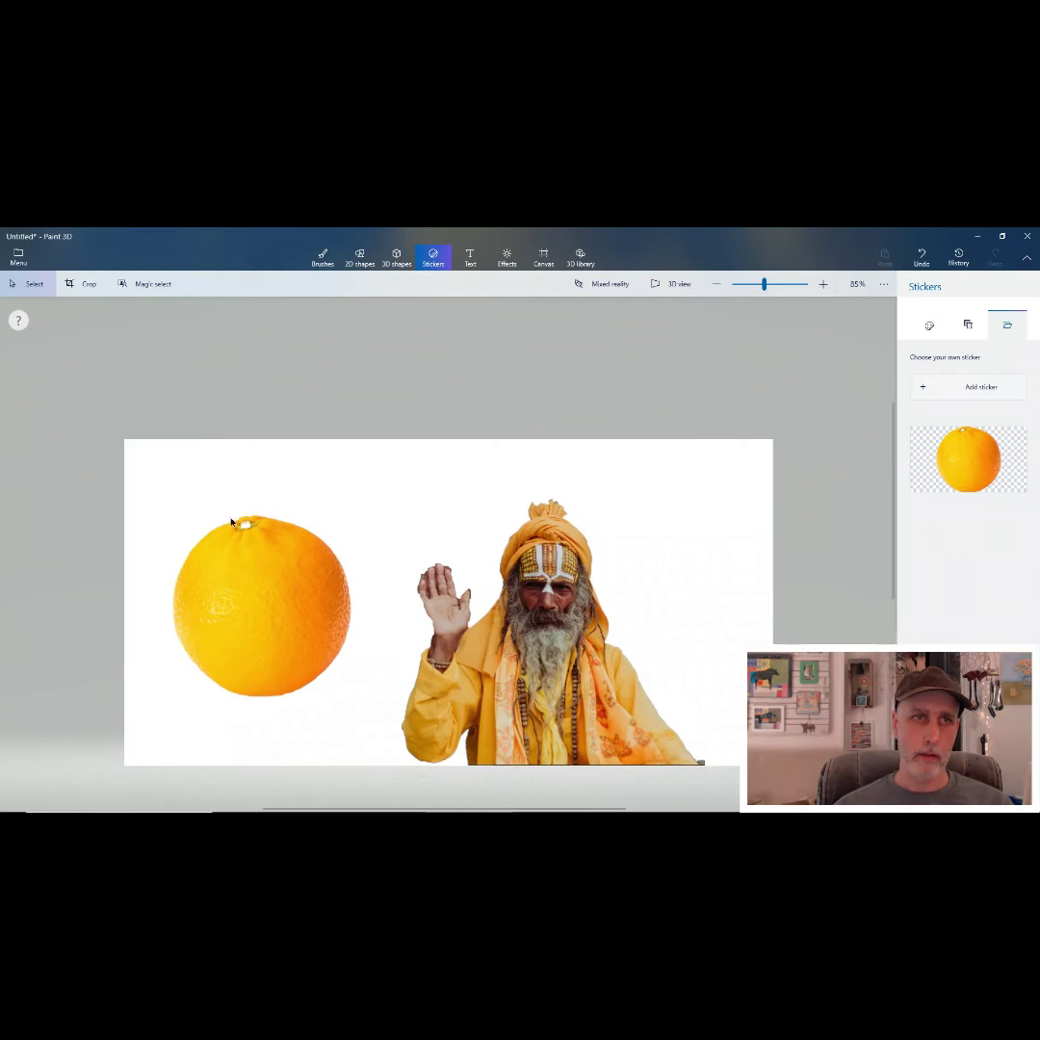
left_click(29, 284)
Step: Add a second orange sticker, place it near the canvas's upper-right corner and commit it
left_click(942, 487)
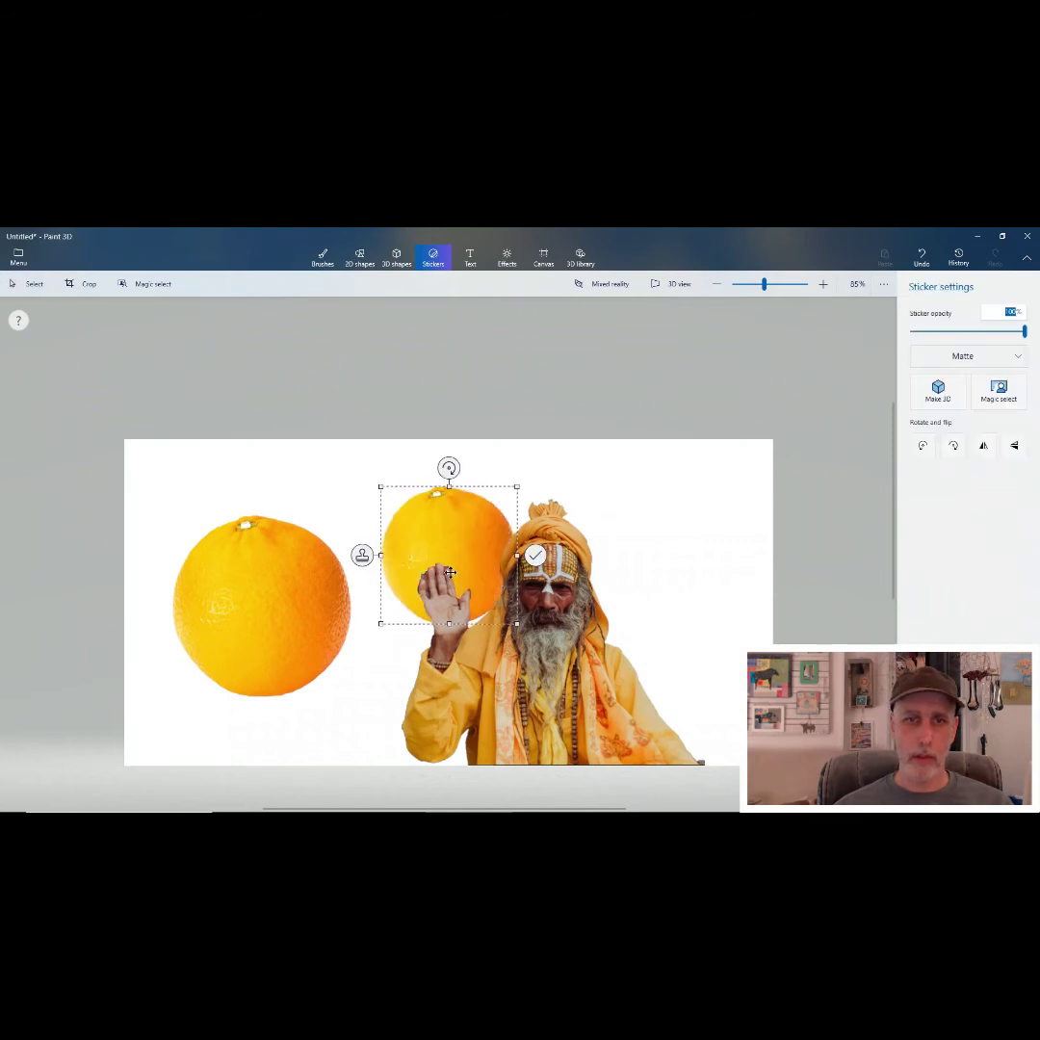
left_click_drag(450, 572, 714, 549)
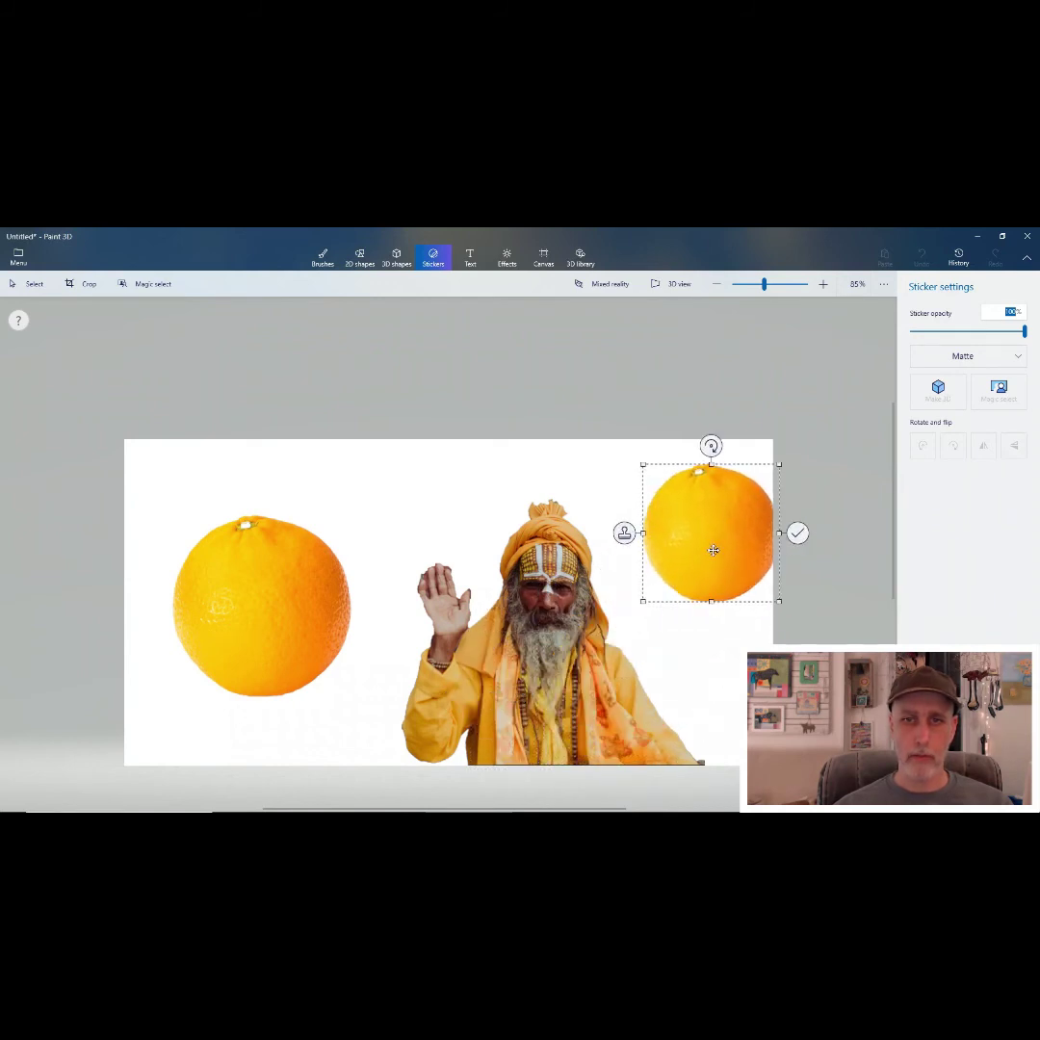
left_click(416, 590)
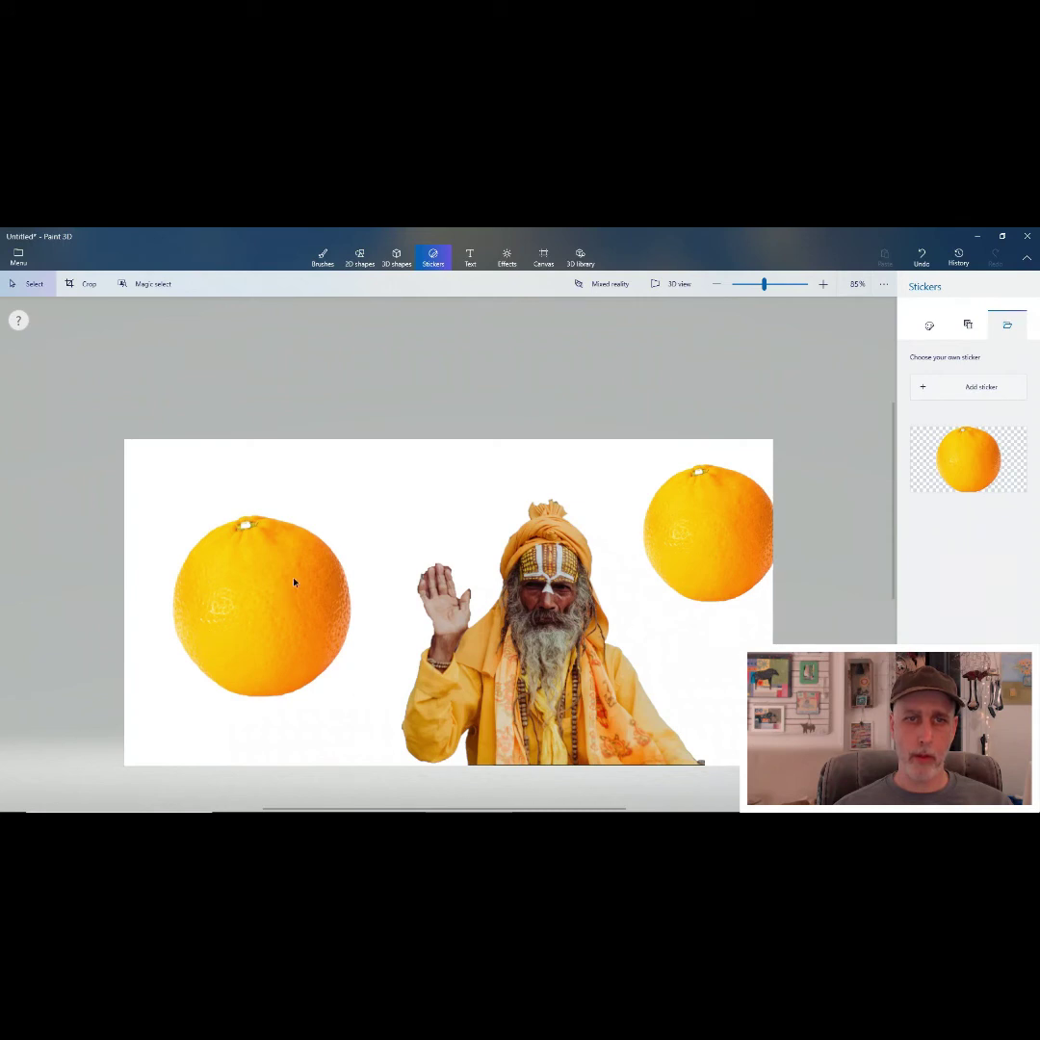
Step: Try to reselect both committed orange stickers on the canvas as movable objects
left_click_drag(294, 580, 353, 579)
left_click(261, 575)
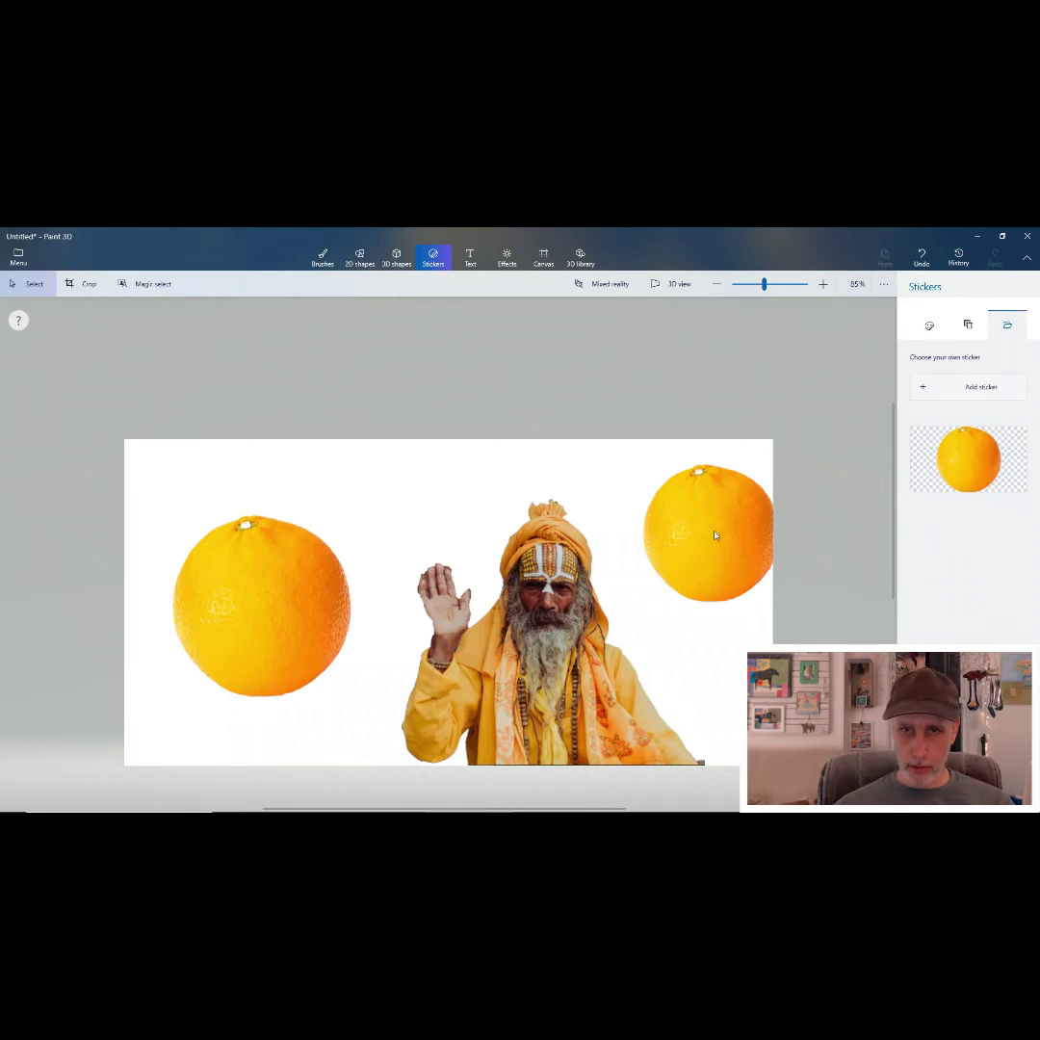
mouse_move(716, 536)
left_mouse_down()
mouse_move(695, 531)
mouse_move(705, 528)
left_mouse_up()
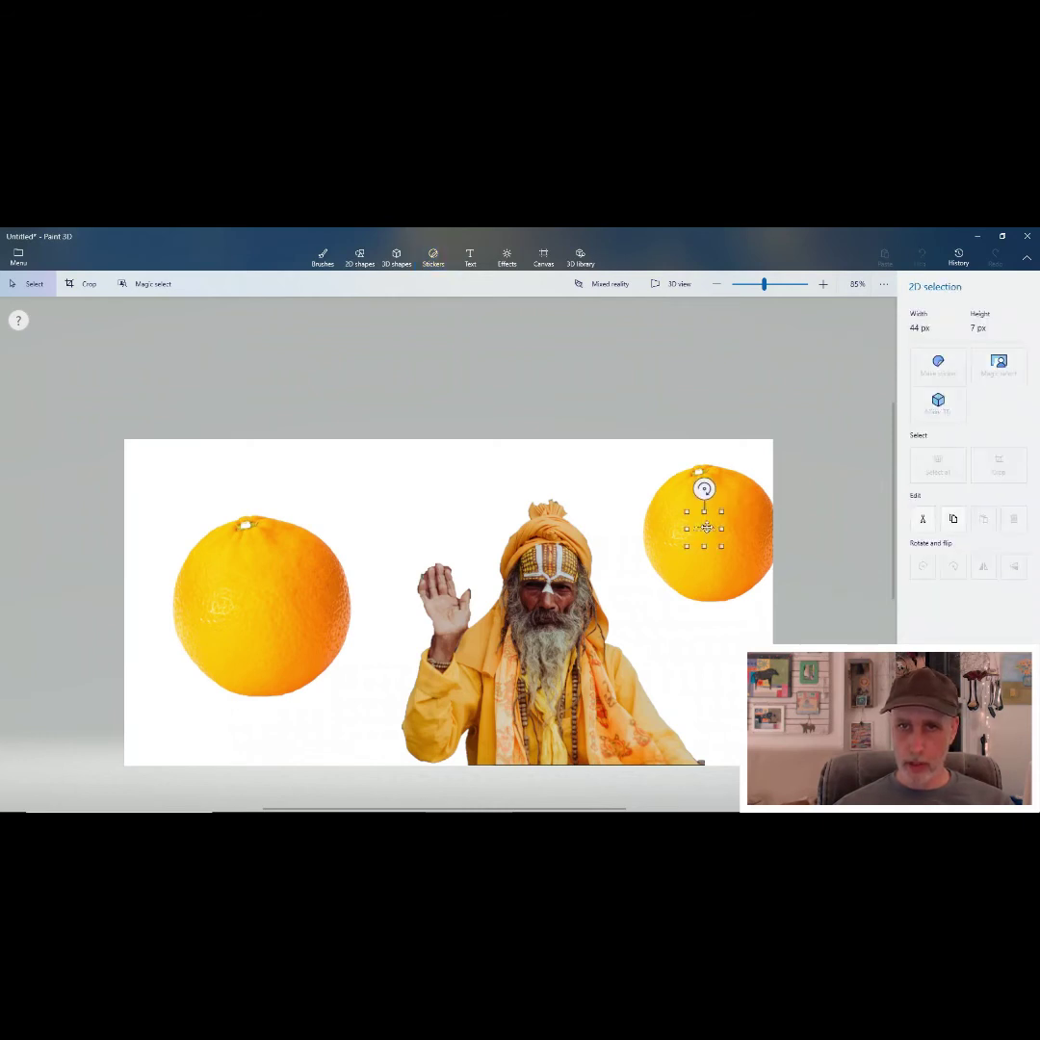
left_click(711, 531)
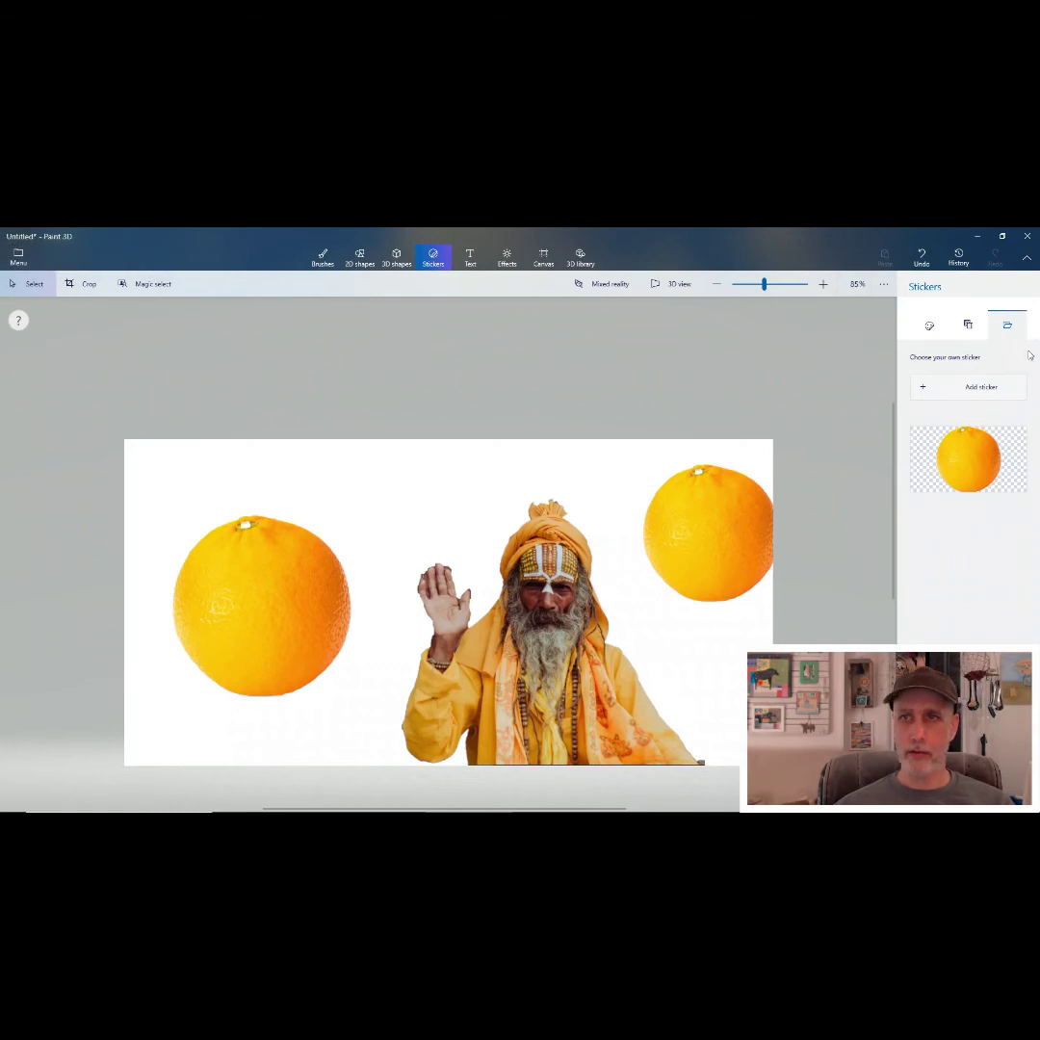
left_click(677, 532)
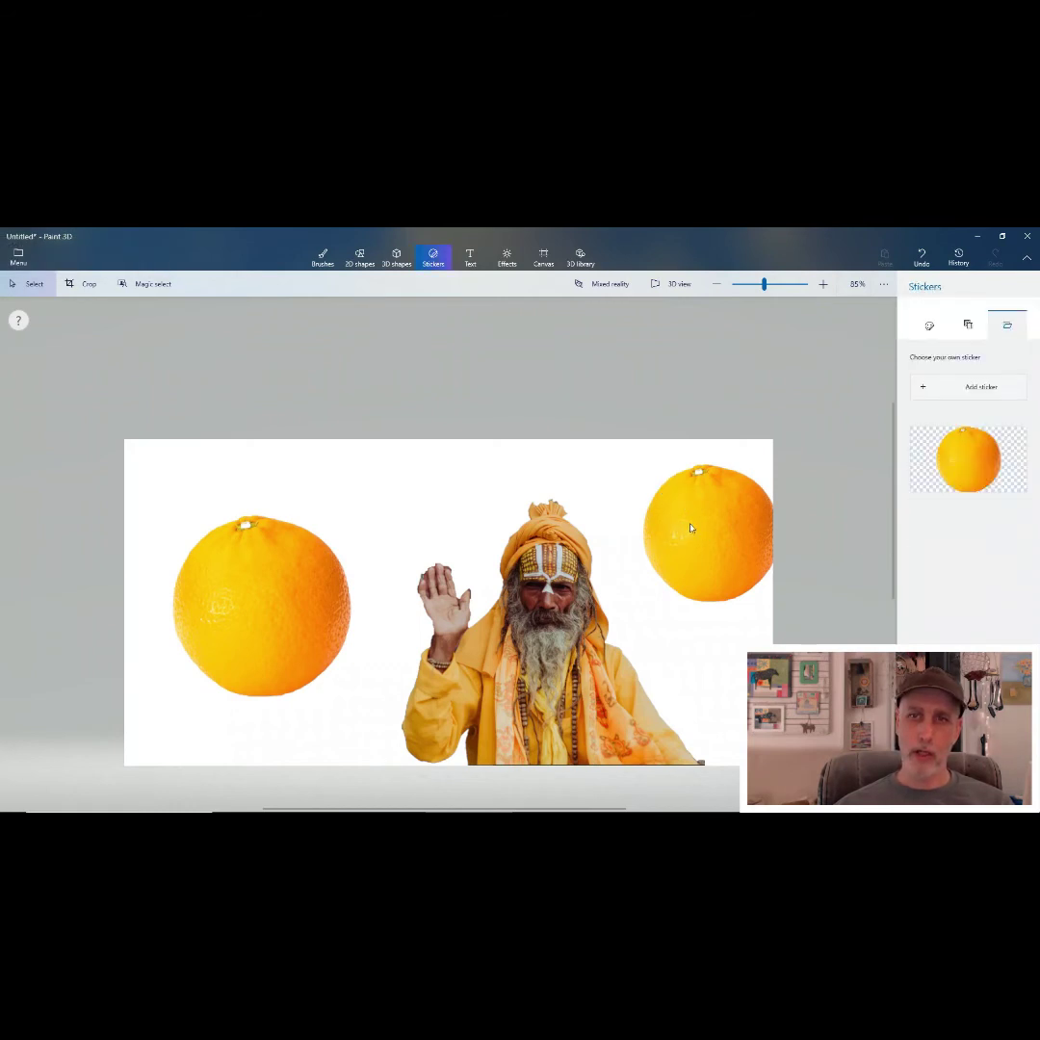
left_click(696, 525)
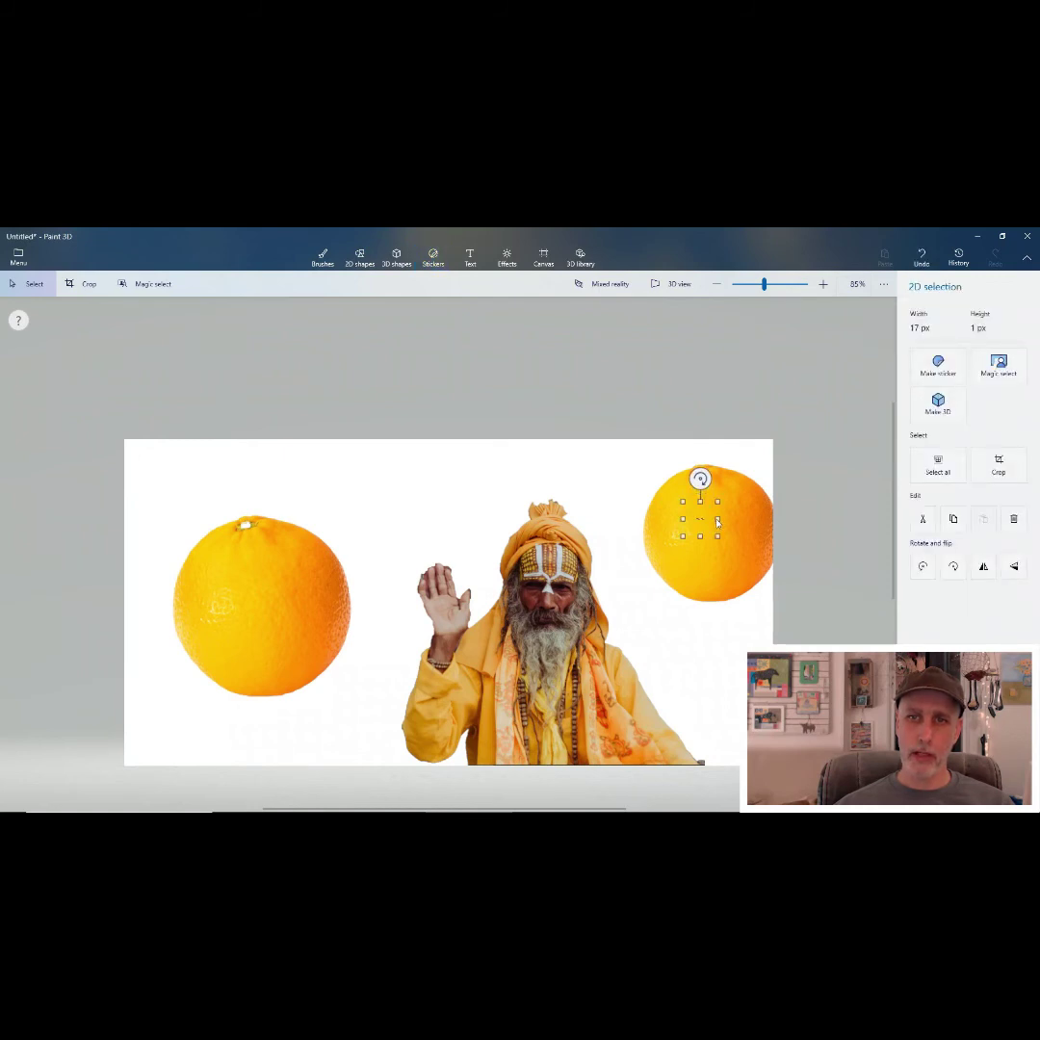
left_click(753, 458)
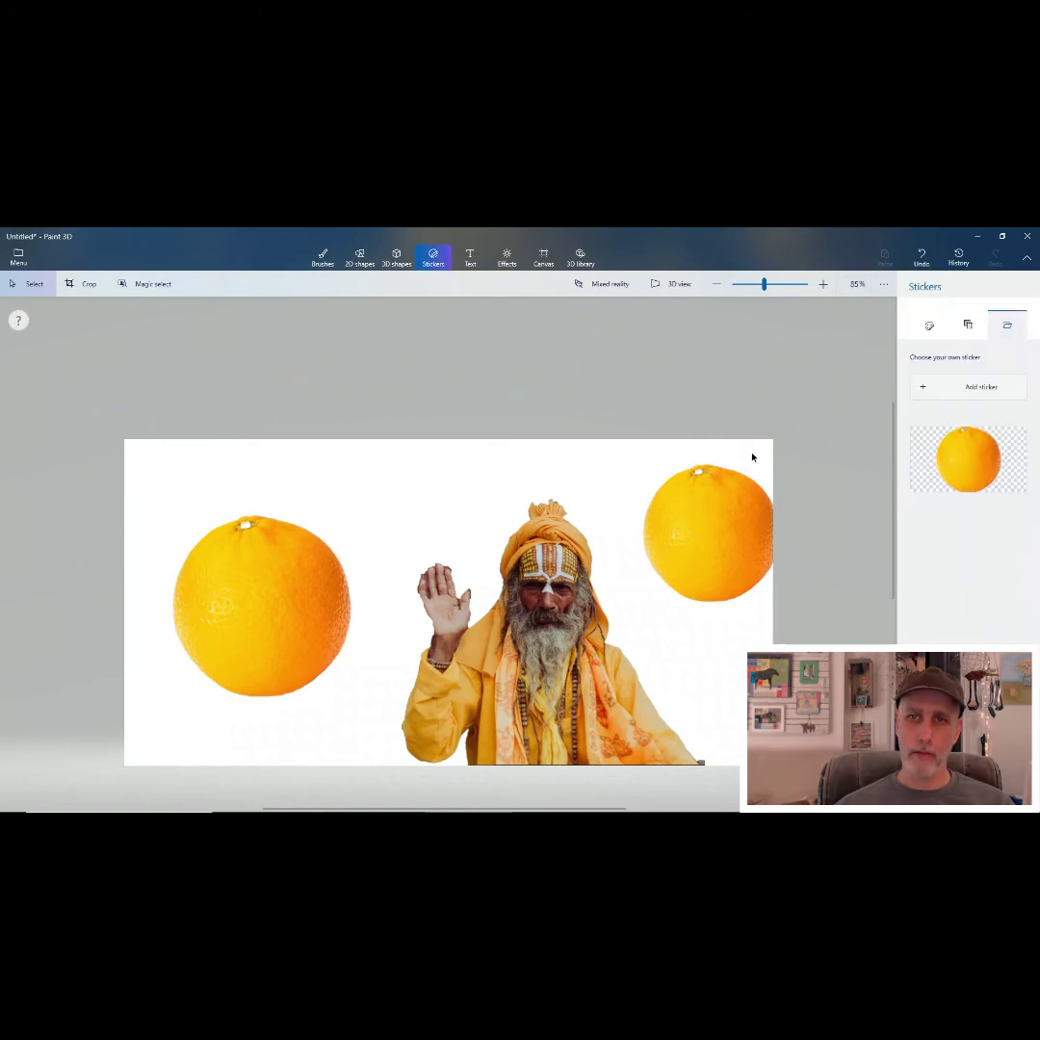
right_click(726, 519)
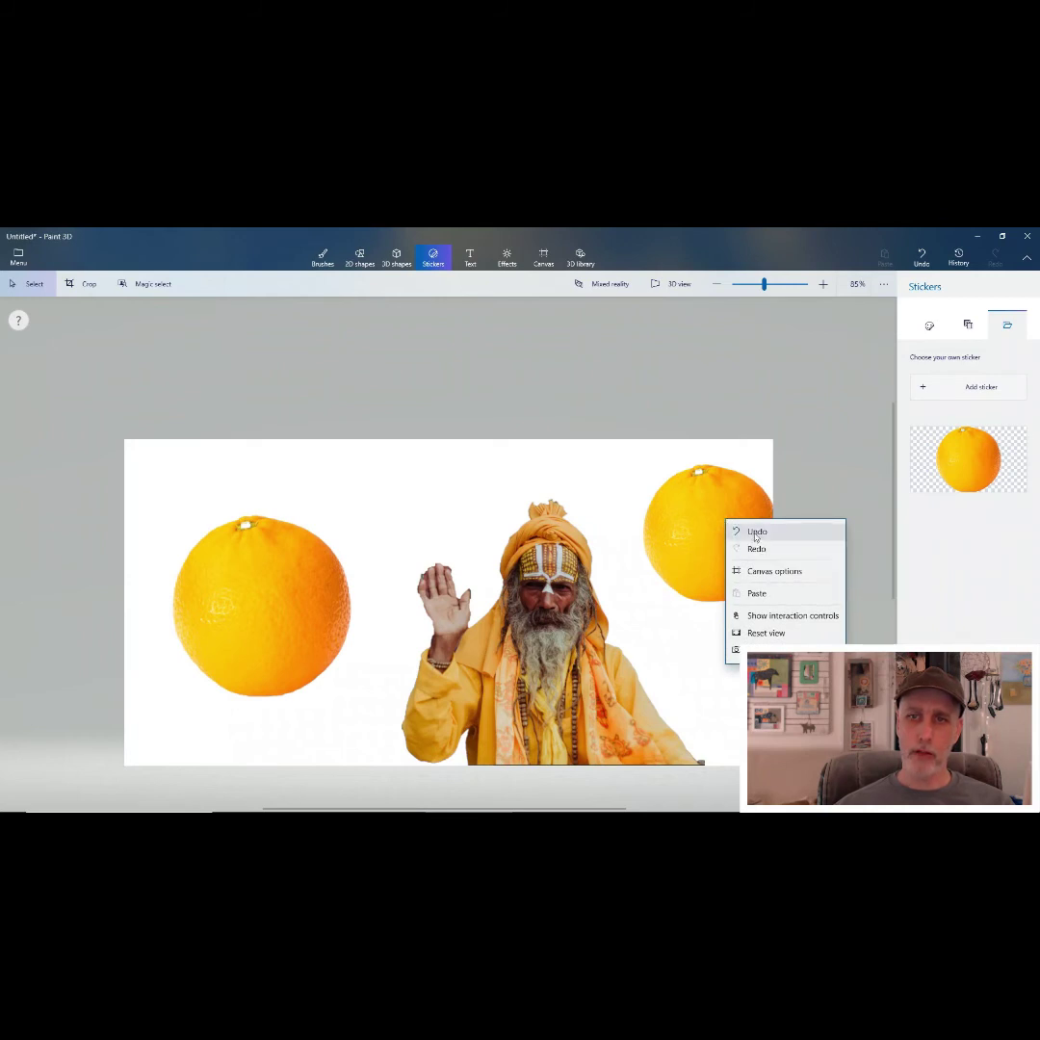
Step: Select the man cutout and examine the editing options offered for a 3D object
right_click(512, 637)
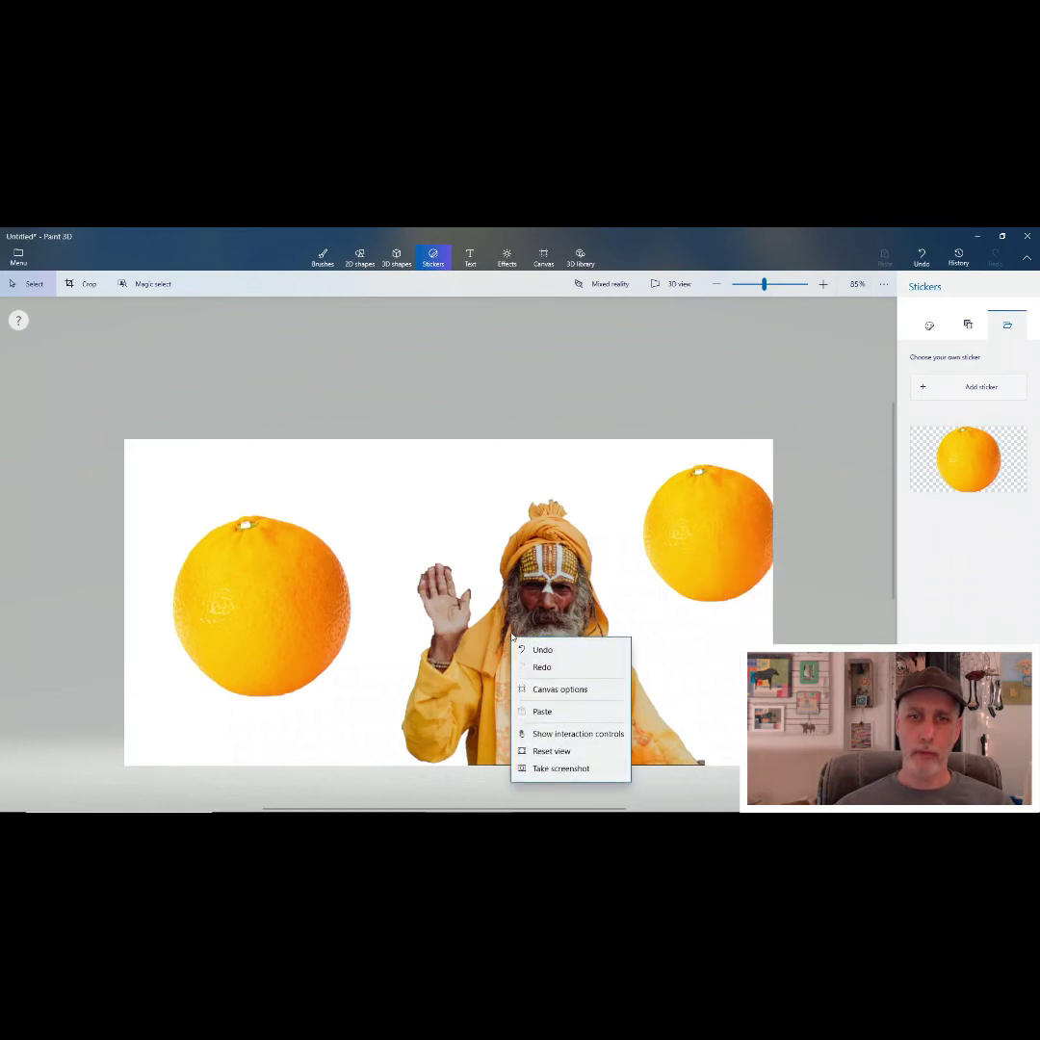
left_click(512, 637)
left_click(512, 636)
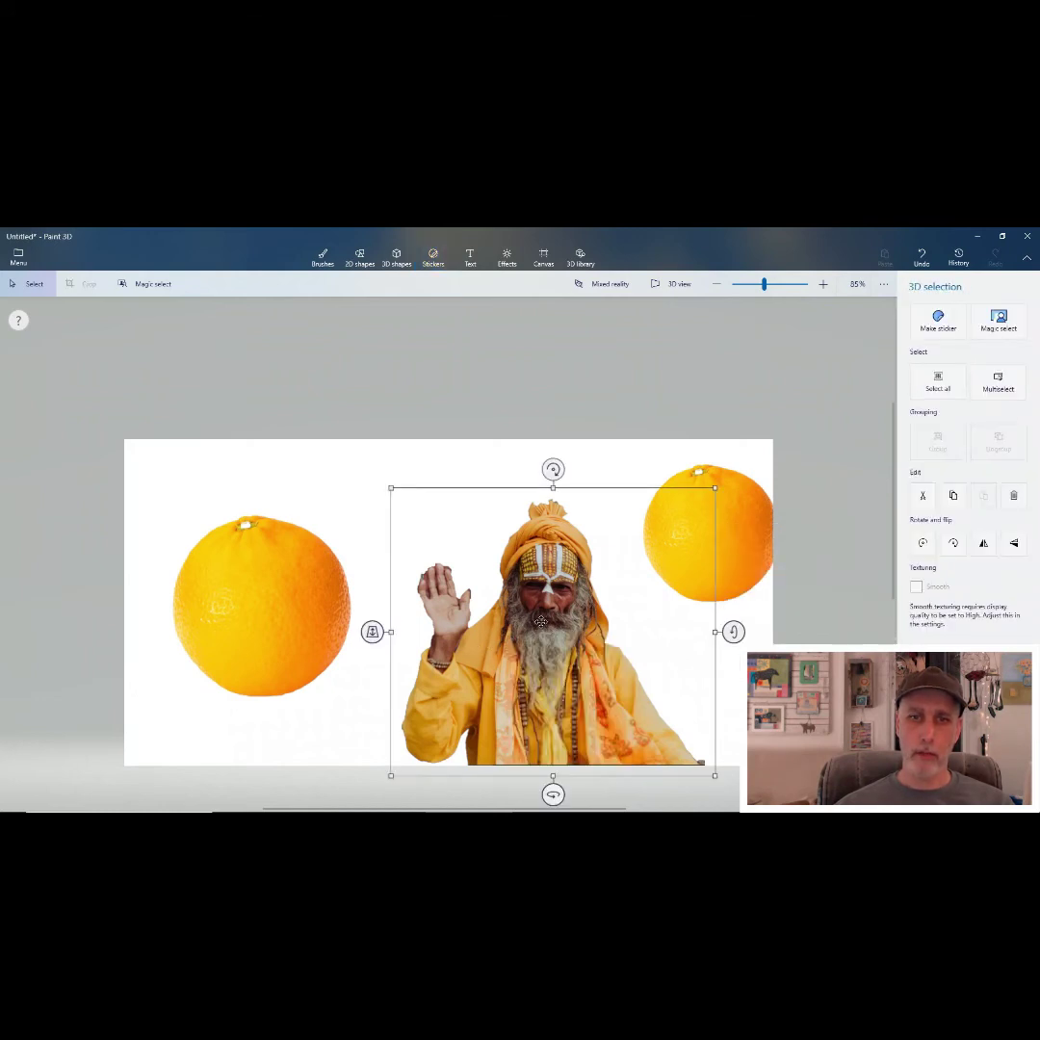
right_click(621, 597)
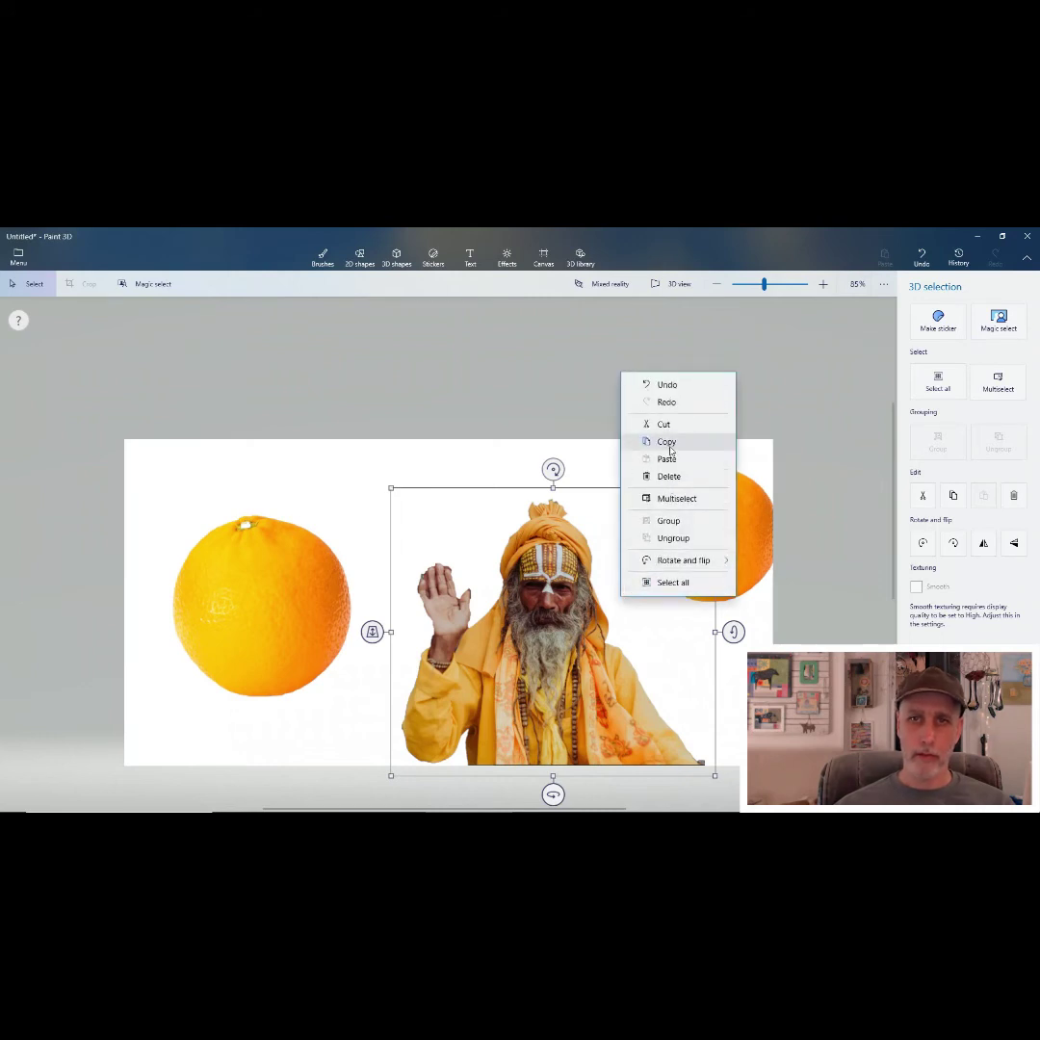
mouse_move(674, 562)
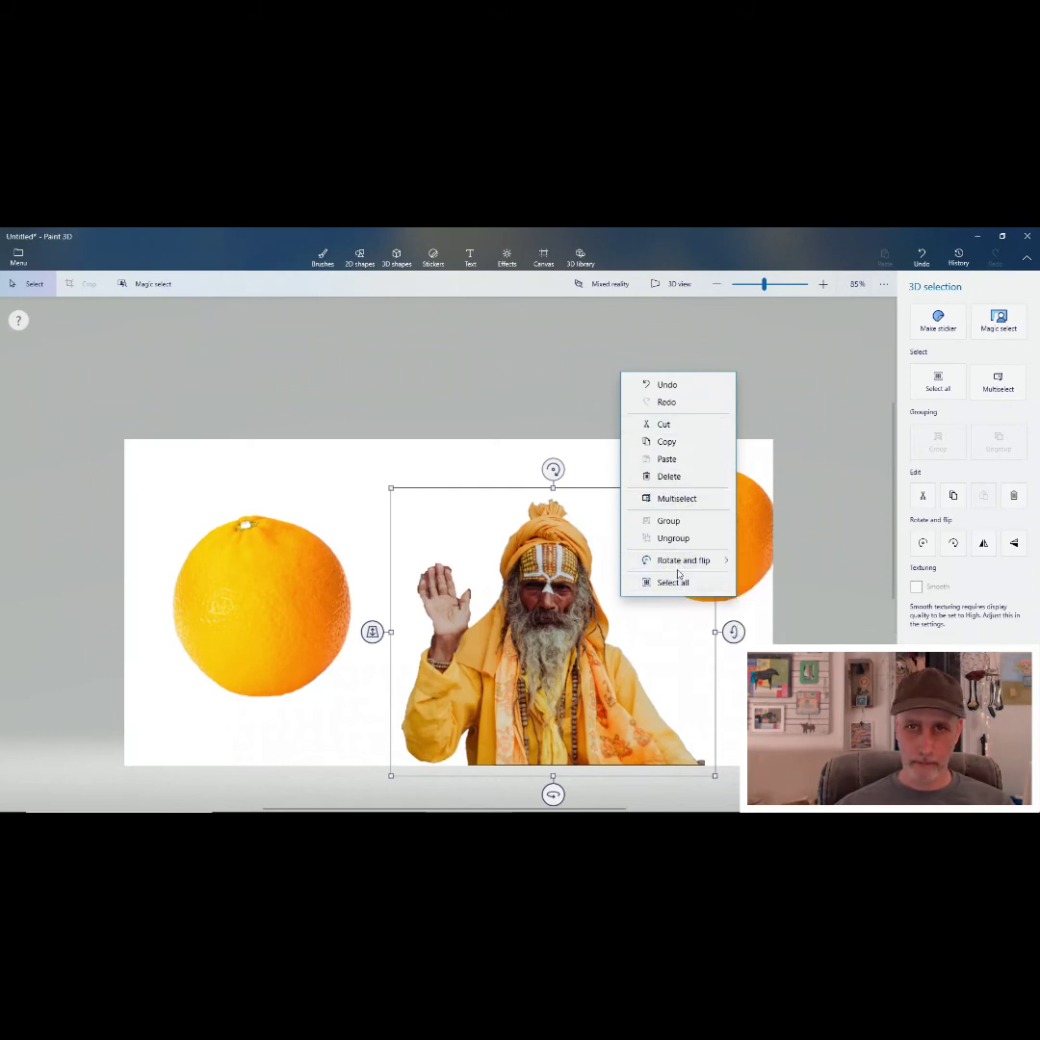
left_click(452, 518)
right_click(453, 518)
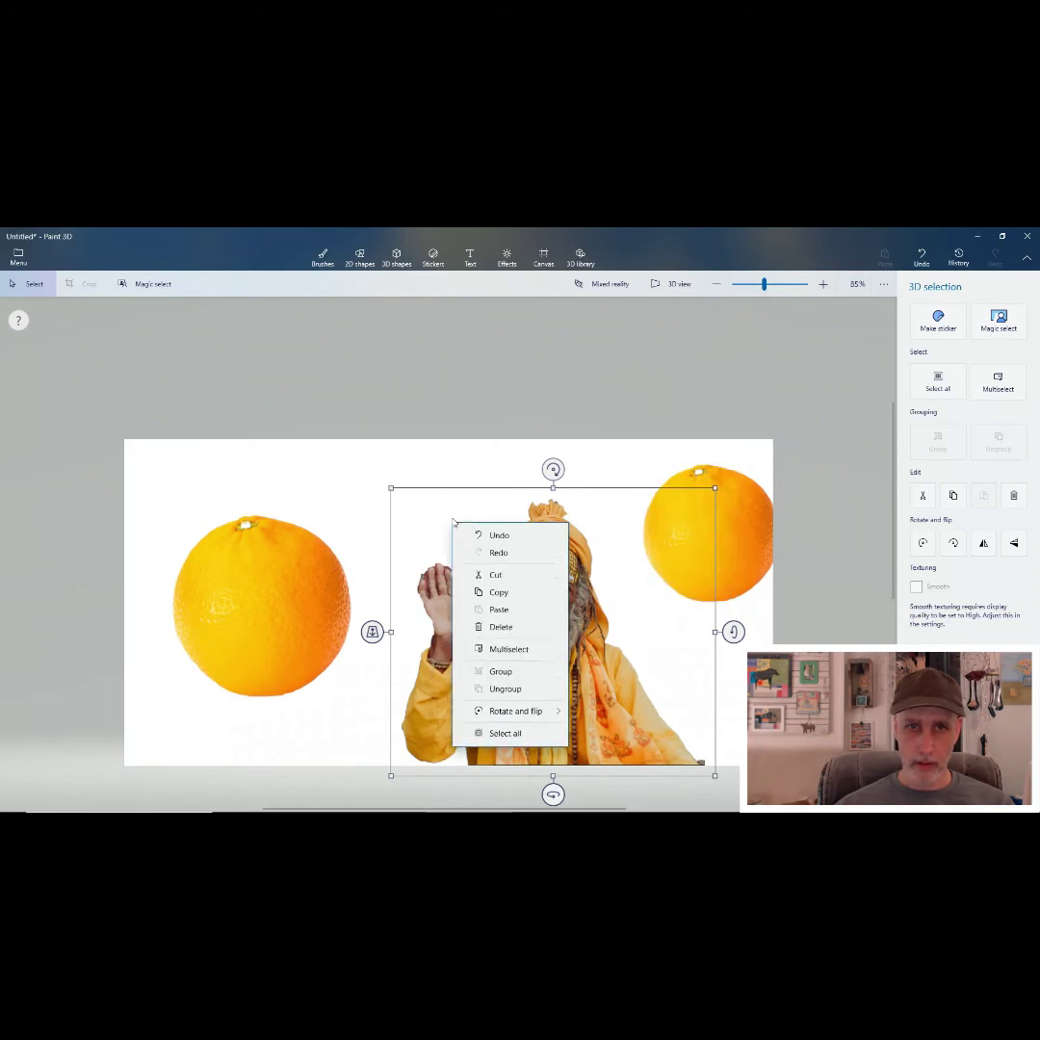
left_click(453, 519)
right_click(453, 519)
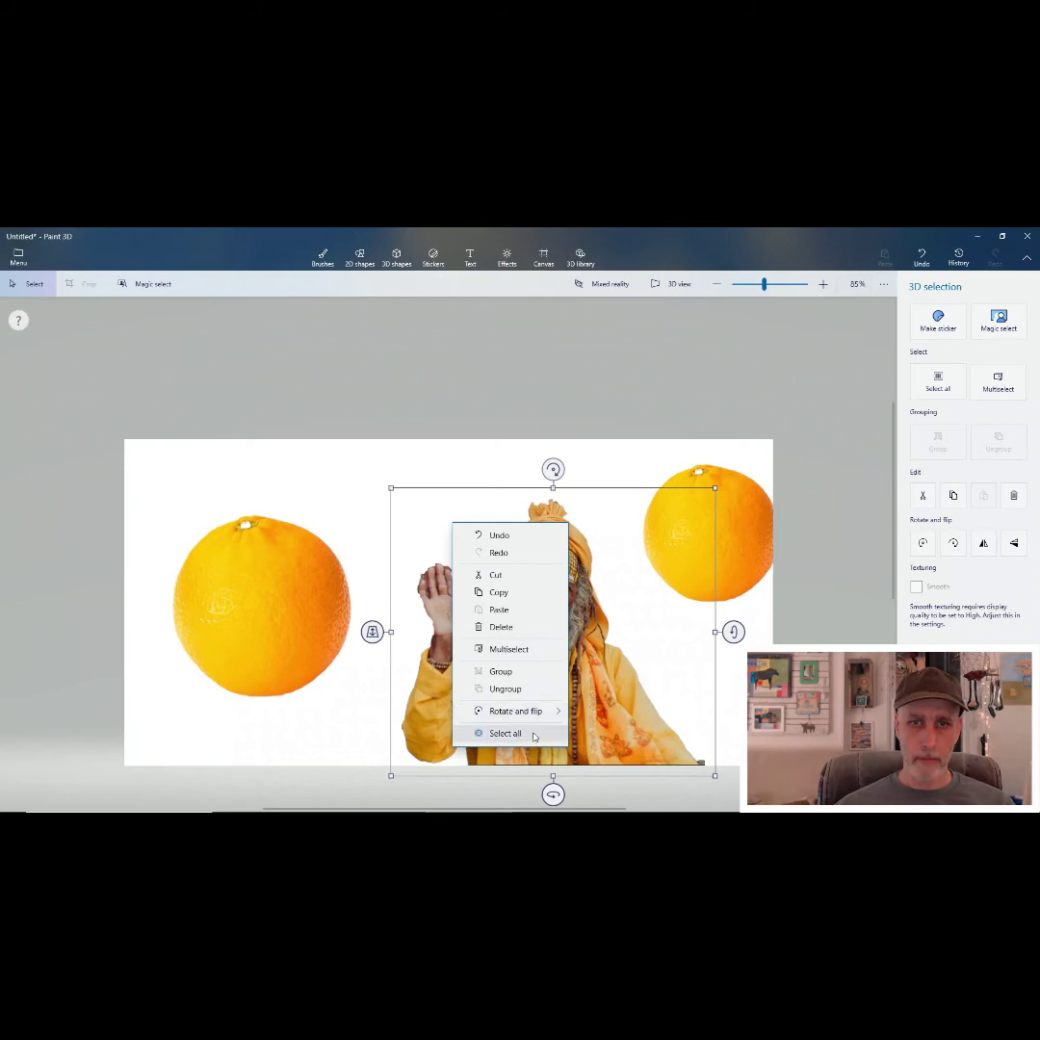
left_click(612, 520)
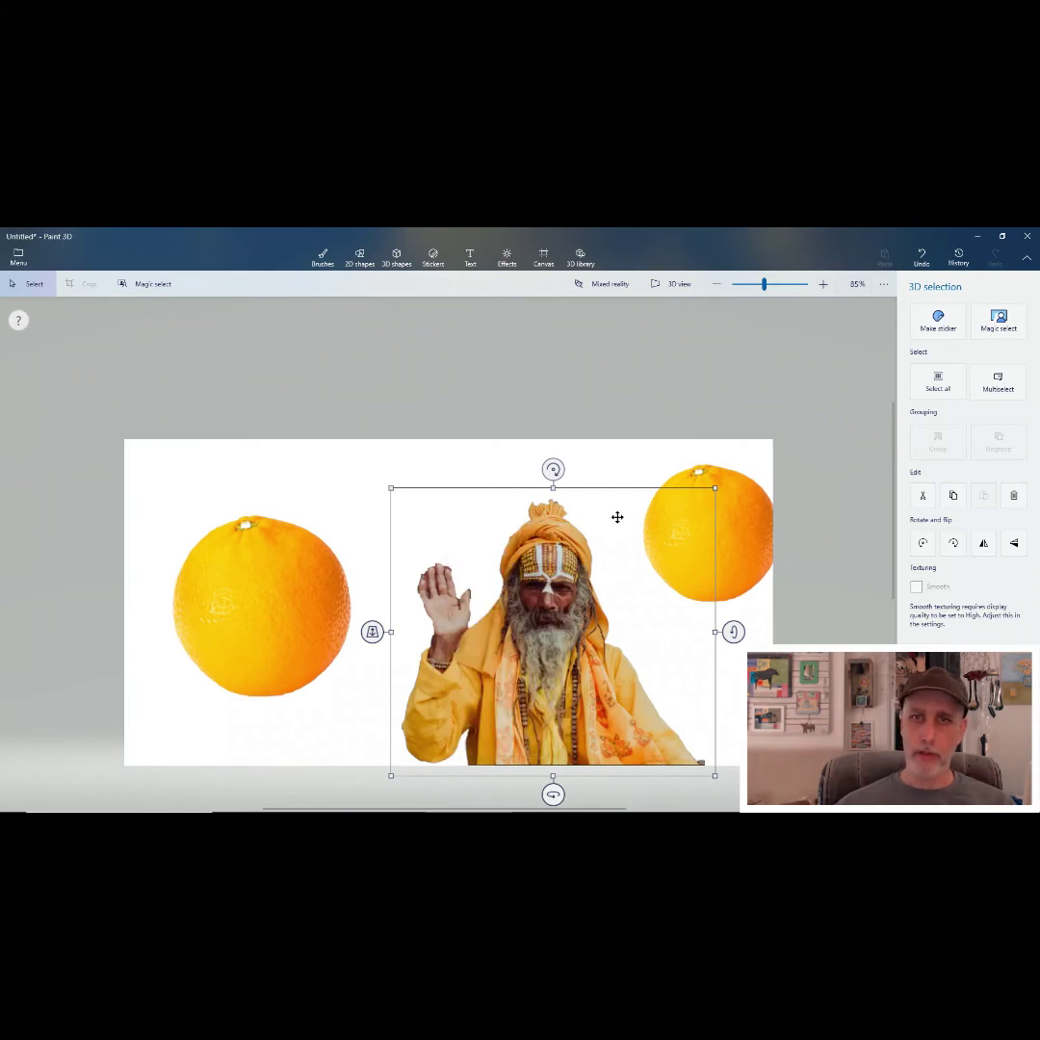
left_click(936, 326)
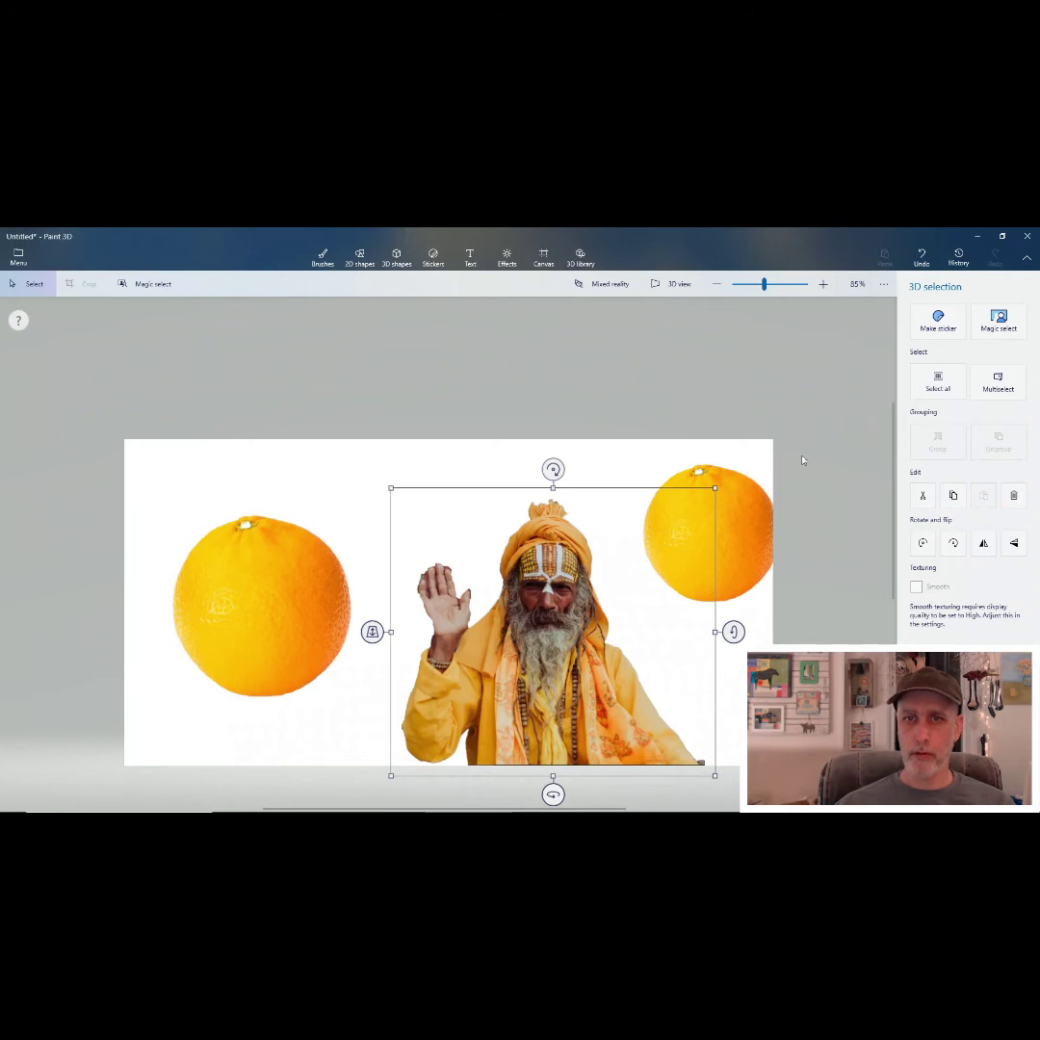
Step: Check which options the second orange offers and undo the last action
right_click(712, 488)
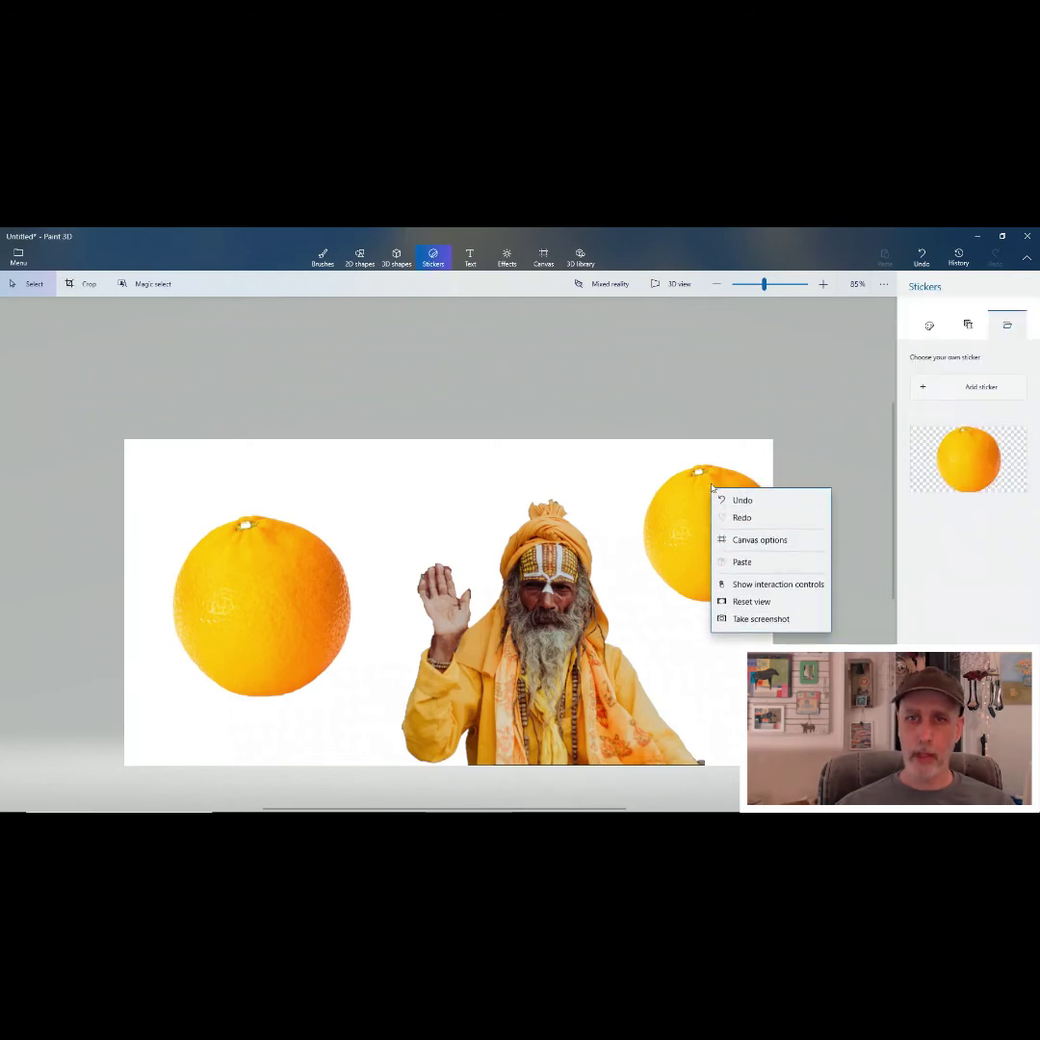
left_click(670, 496)
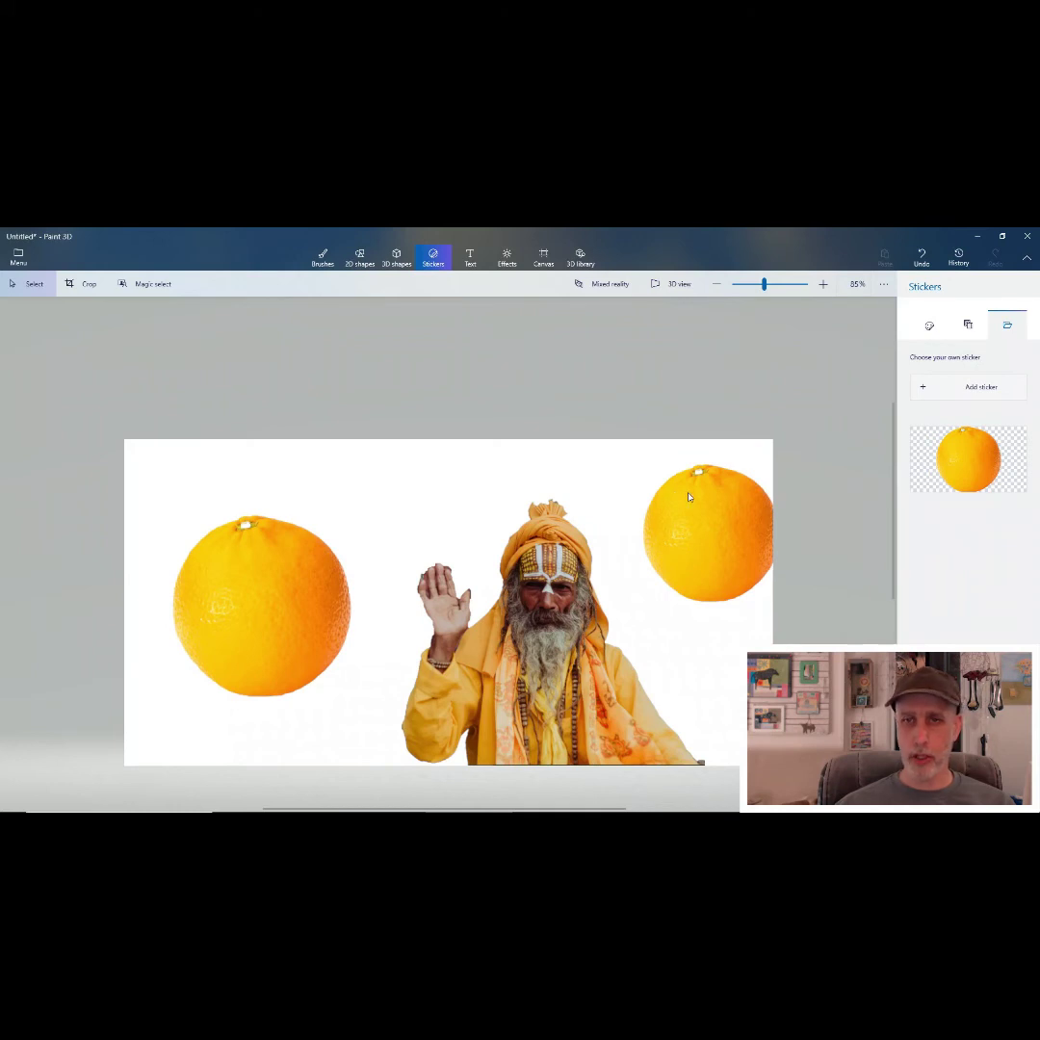
right_click(689, 497)
key("Escape")
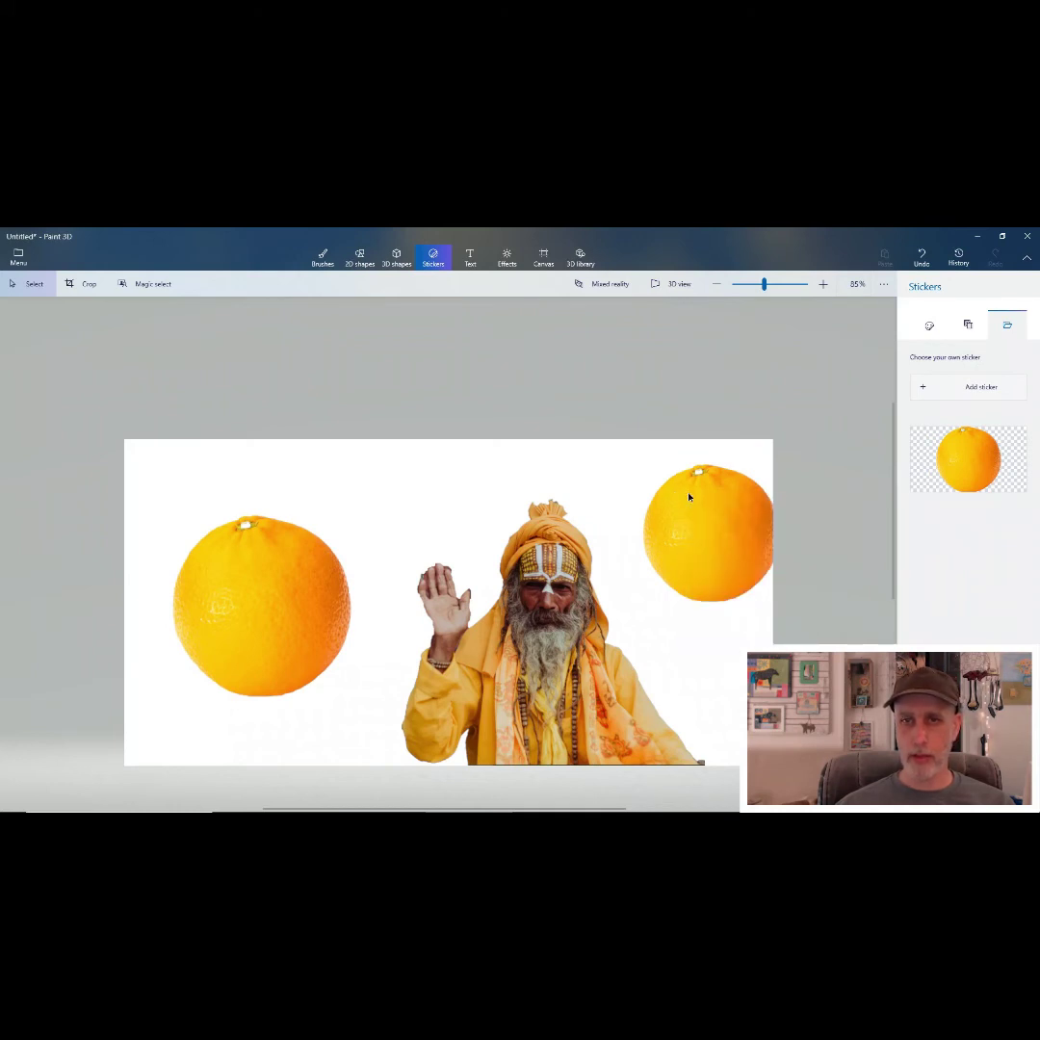
right_click(689, 497)
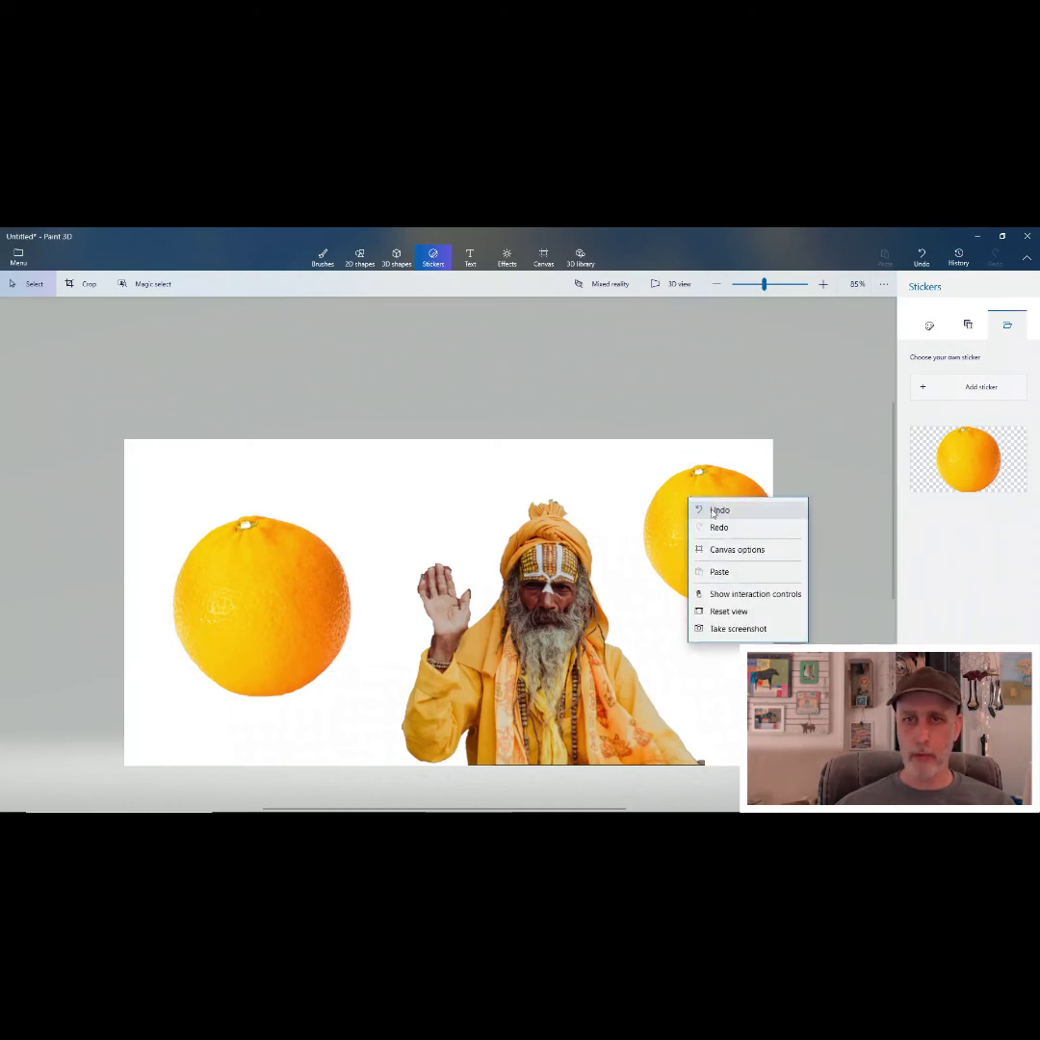
left_click(712, 512)
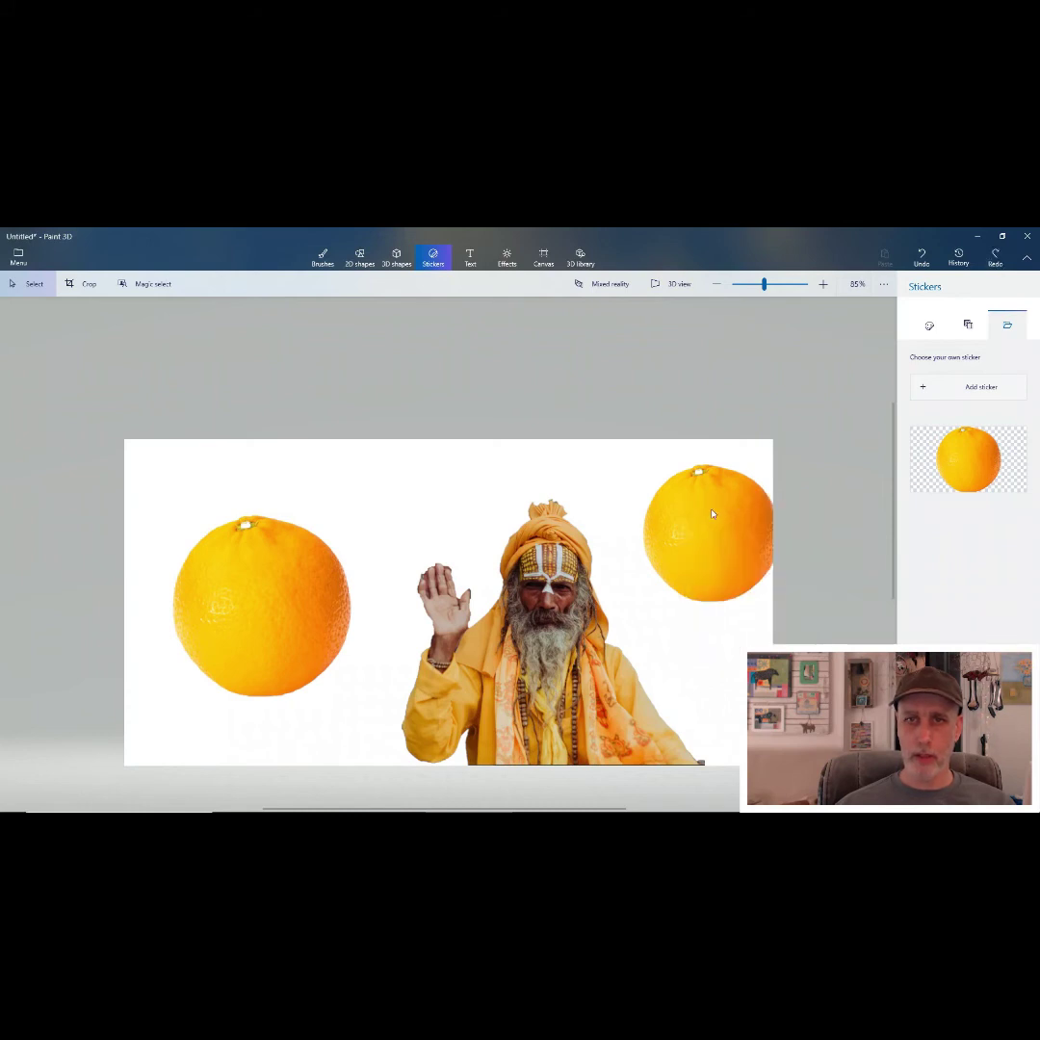
Step: Add another orange sticker and reposition it over the man's chest, raised hand and shoulder without committing it
left_click(995, 460)
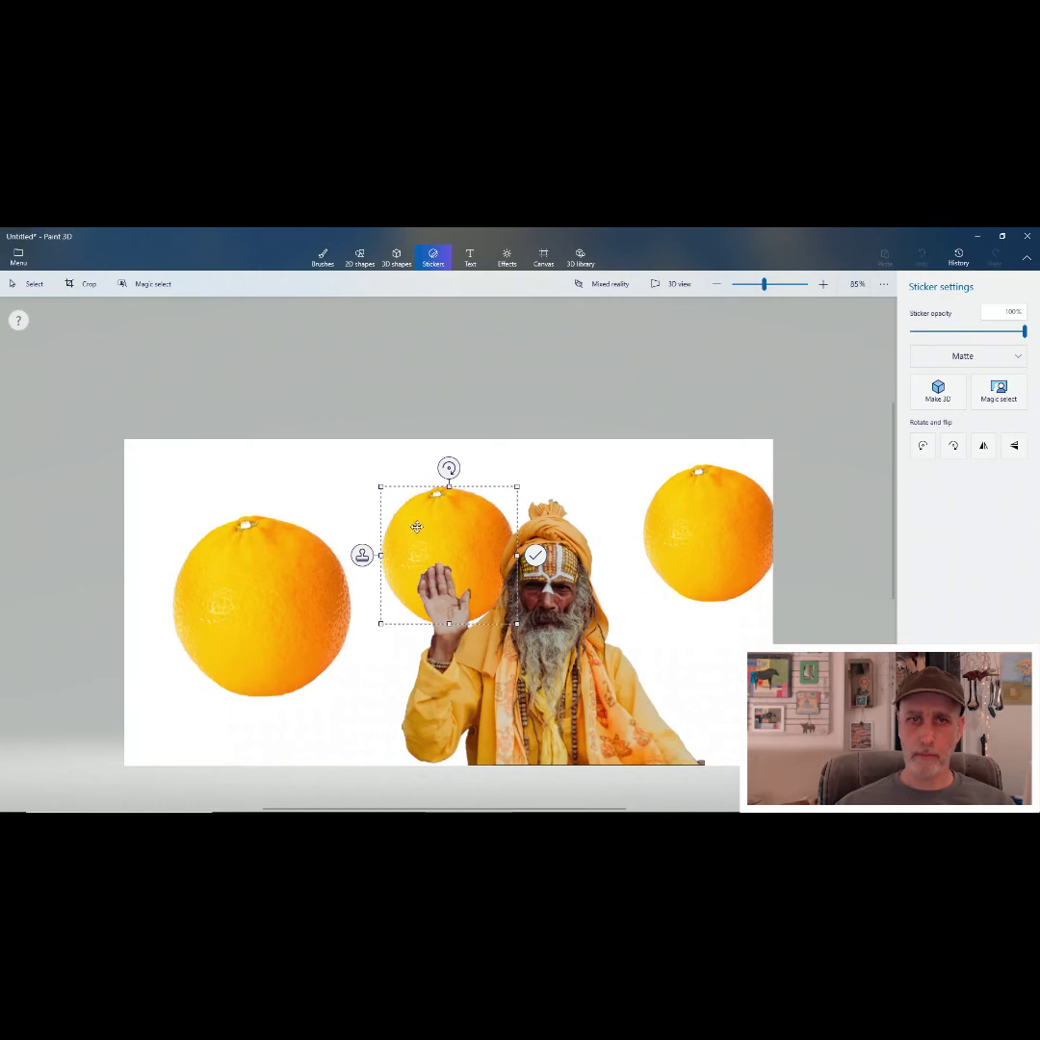
left_click_drag(418, 527, 544, 652)
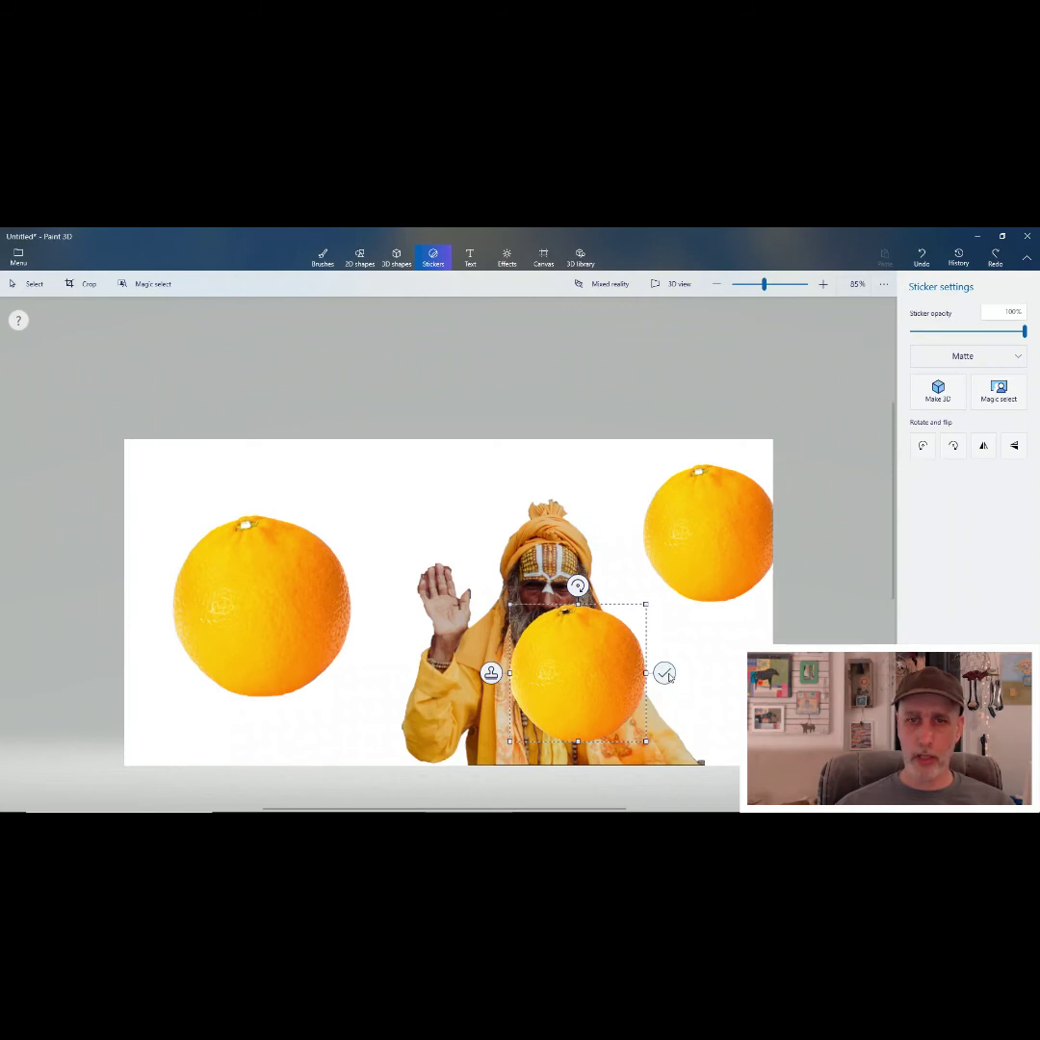
left_click_drag(575, 673, 470, 639)
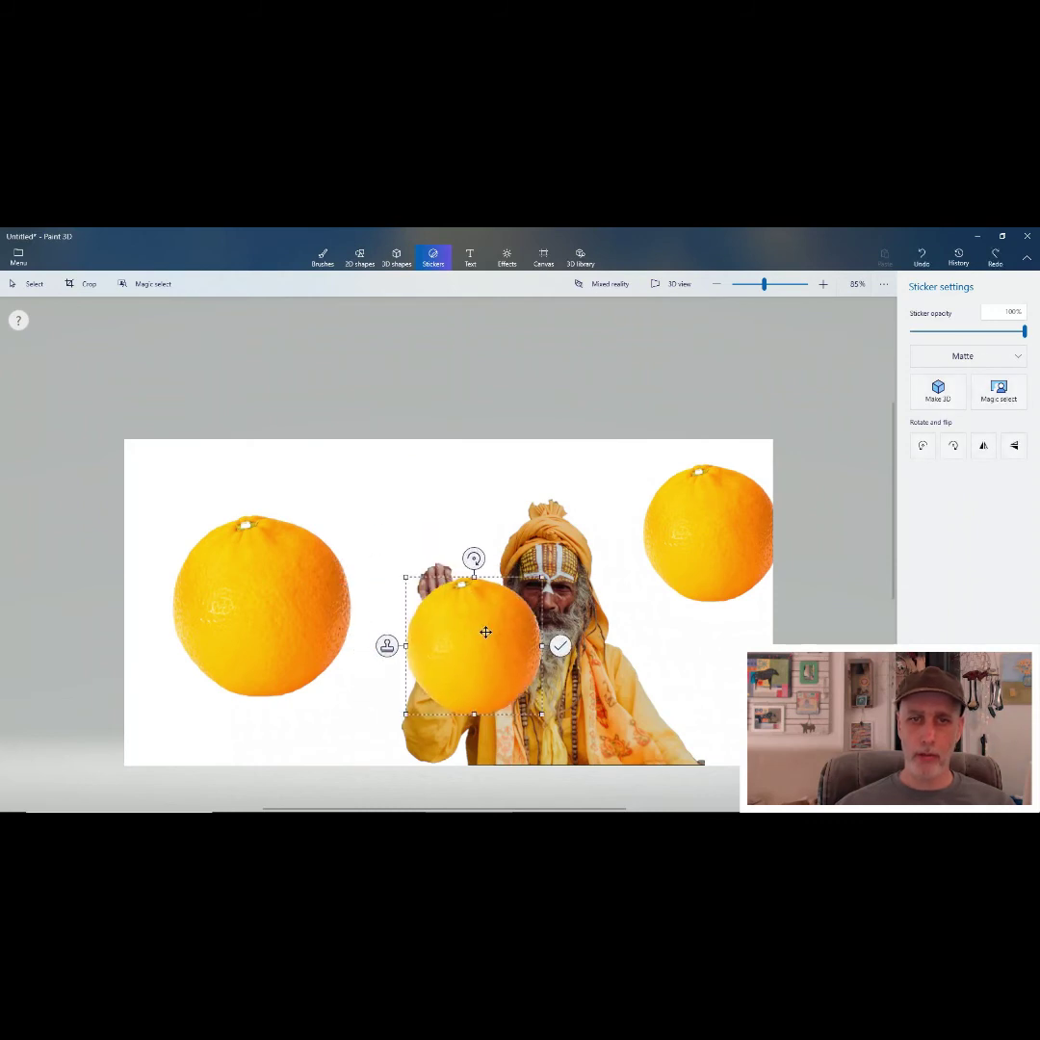
left_click_drag(485, 631, 431, 597)
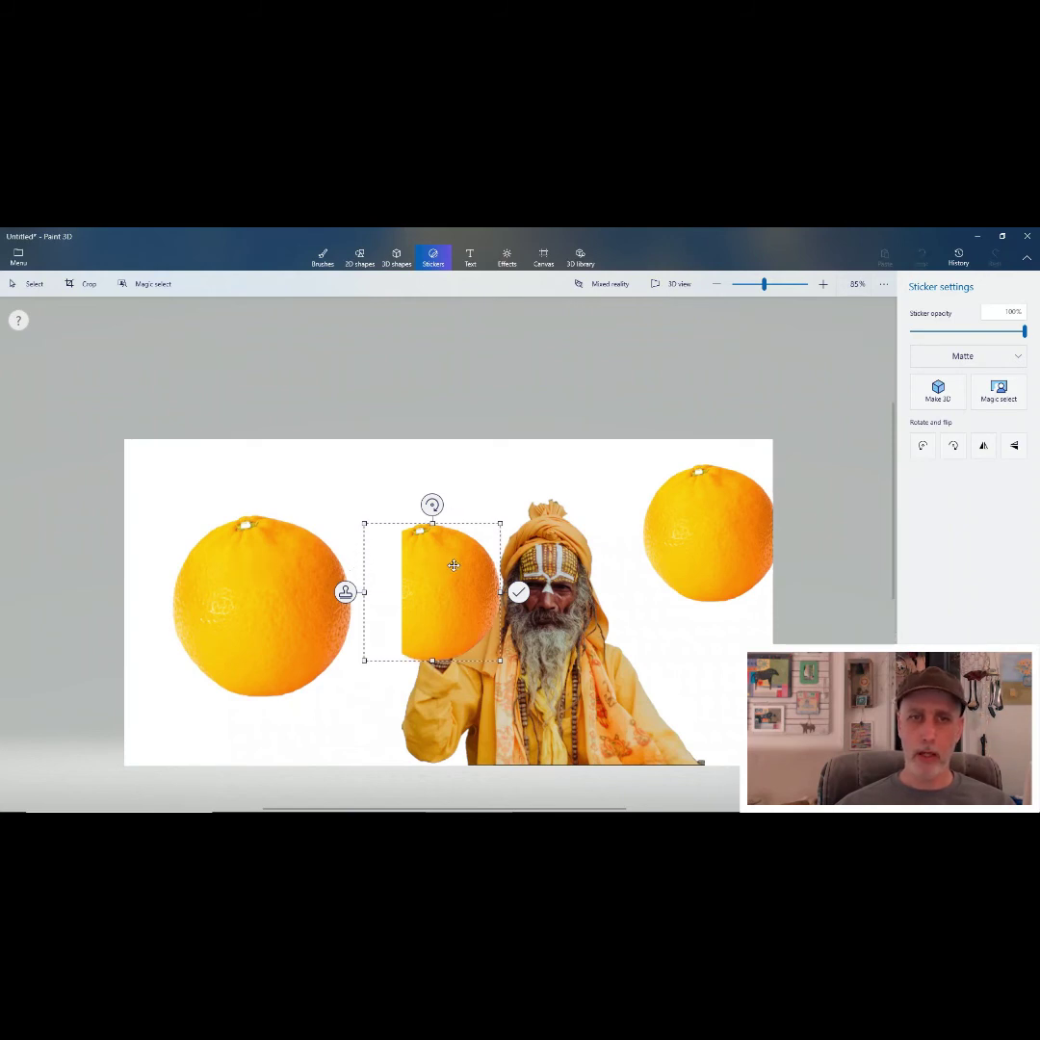
left_click_drag(446, 573, 557, 659)
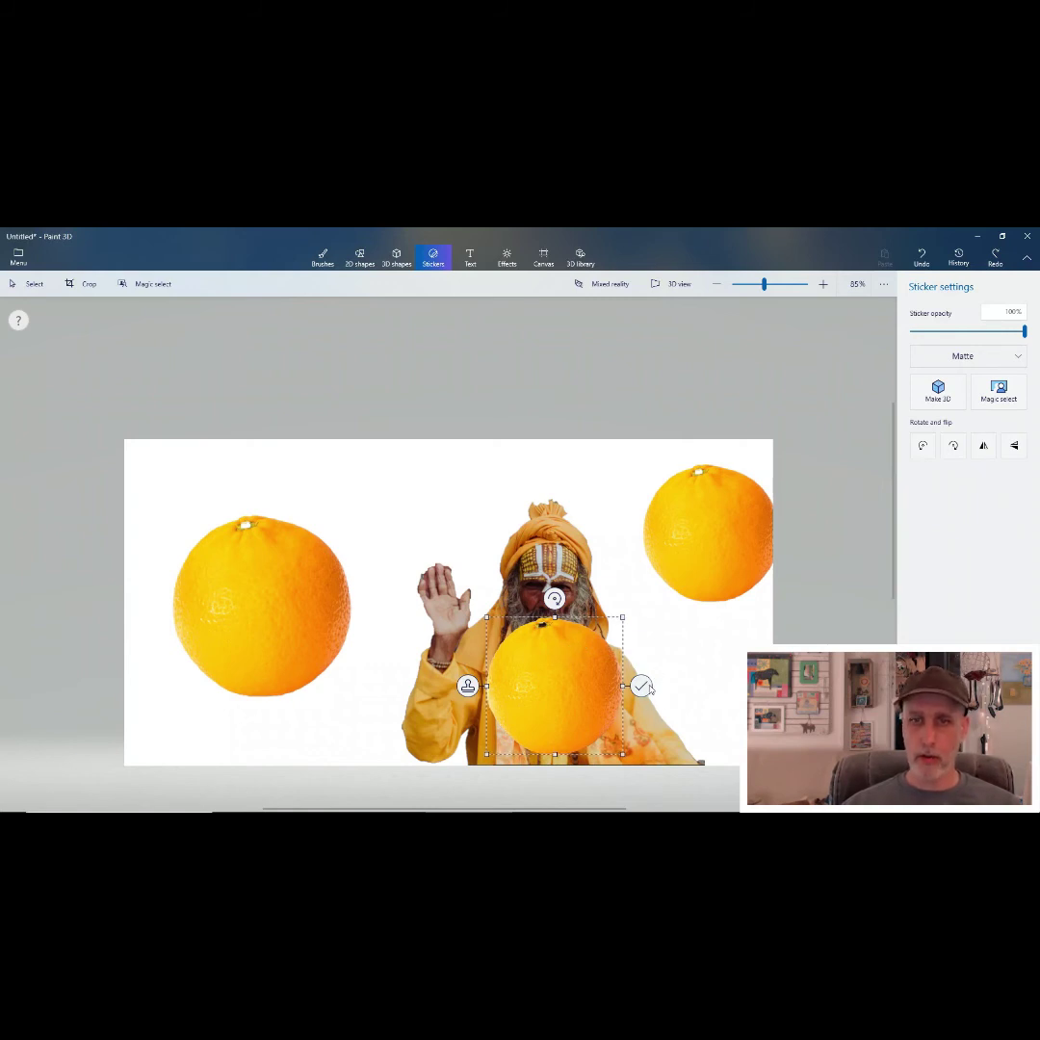
left_click_drag(574, 689, 617, 684)
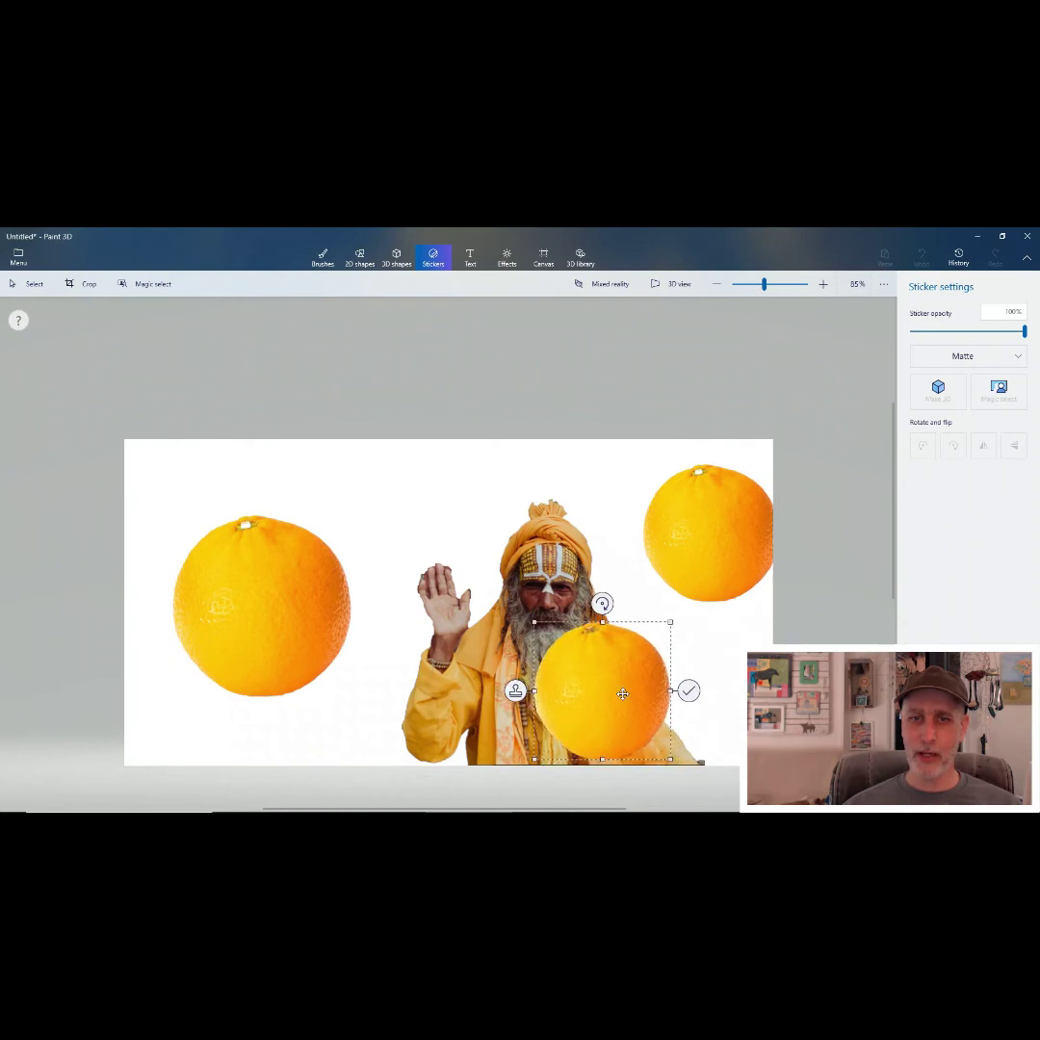
left_click_drag(625, 693, 625, 693)
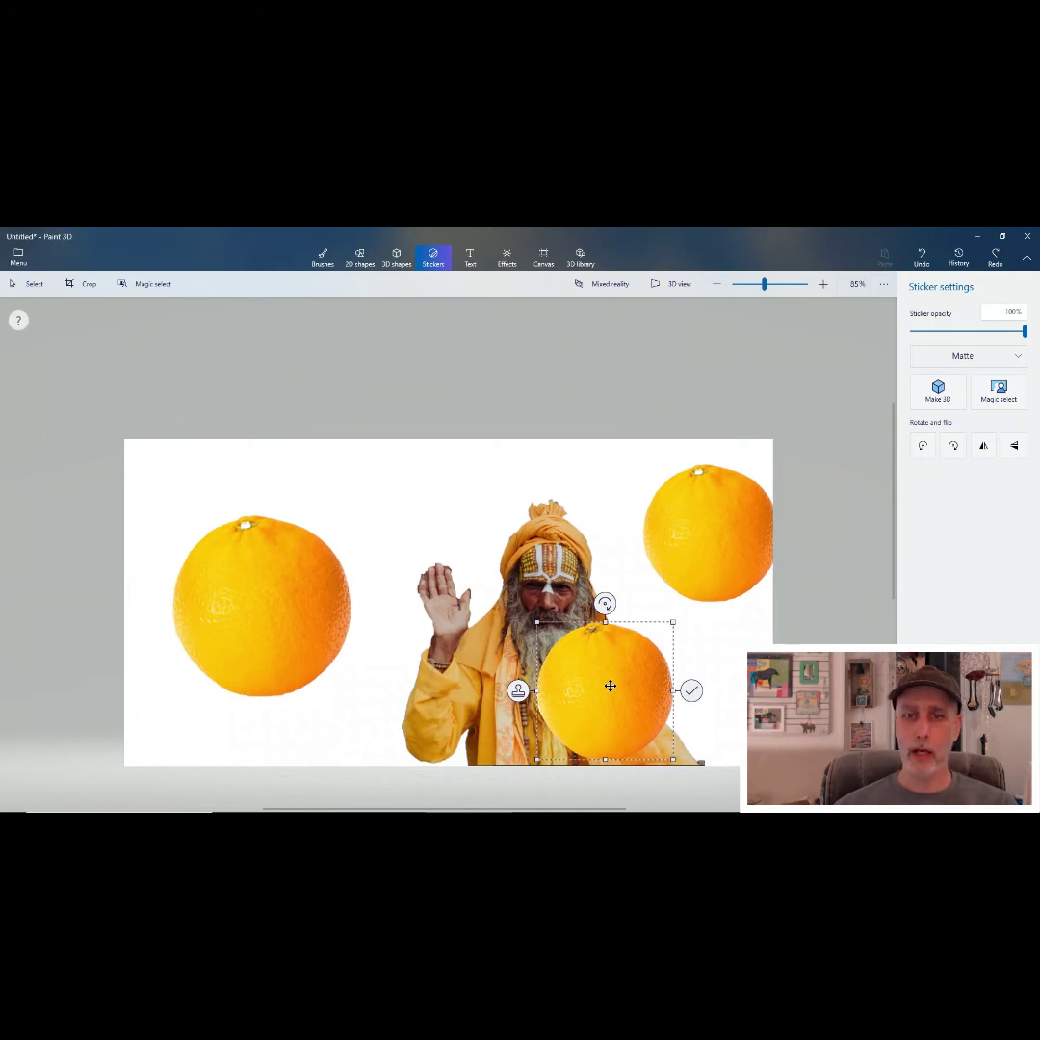
left_click_drag(610, 685, 693, 641)
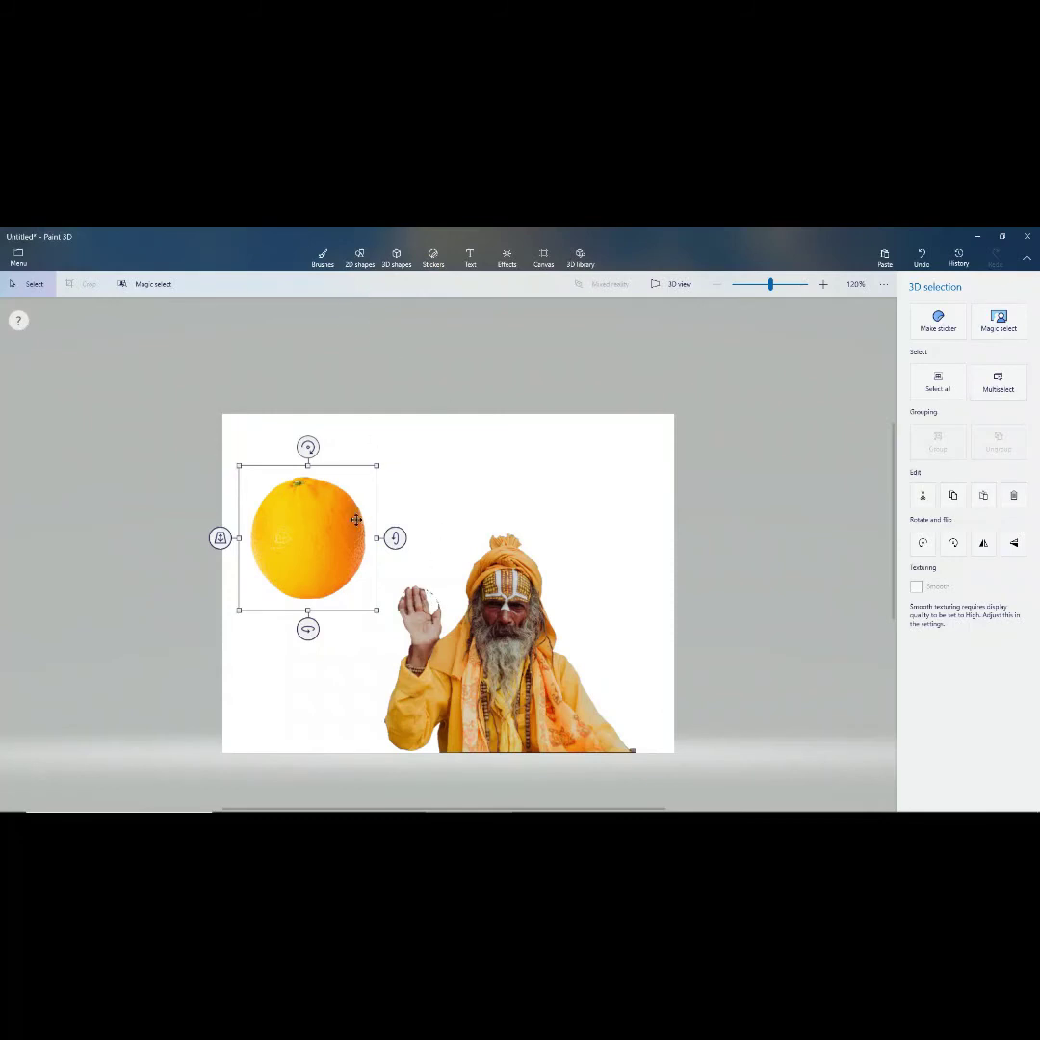
Step: Choose the Eraser at 56 px thickness, try erasing the stray specks beside the raised hand and undo the last stroke
left_click(323, 258)
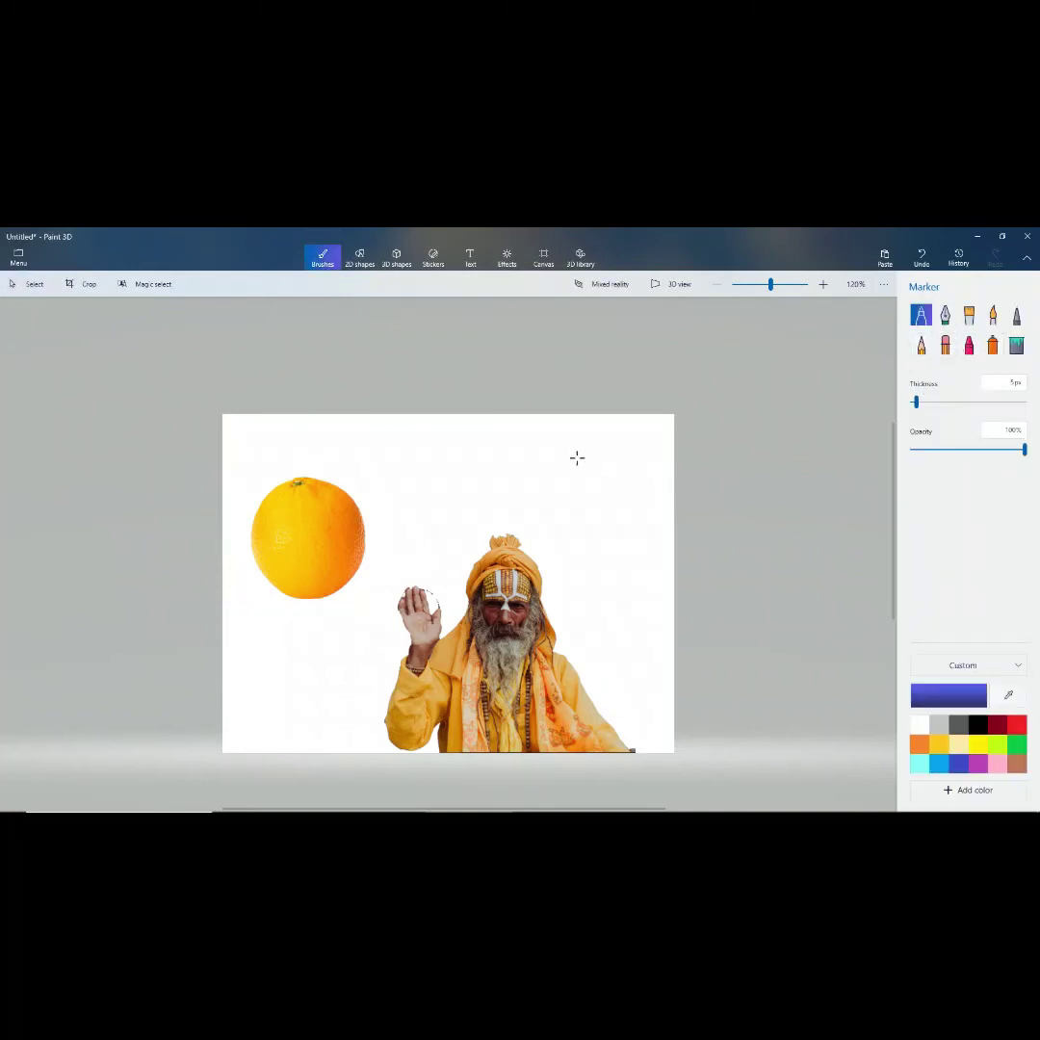
left_click(944, 344)
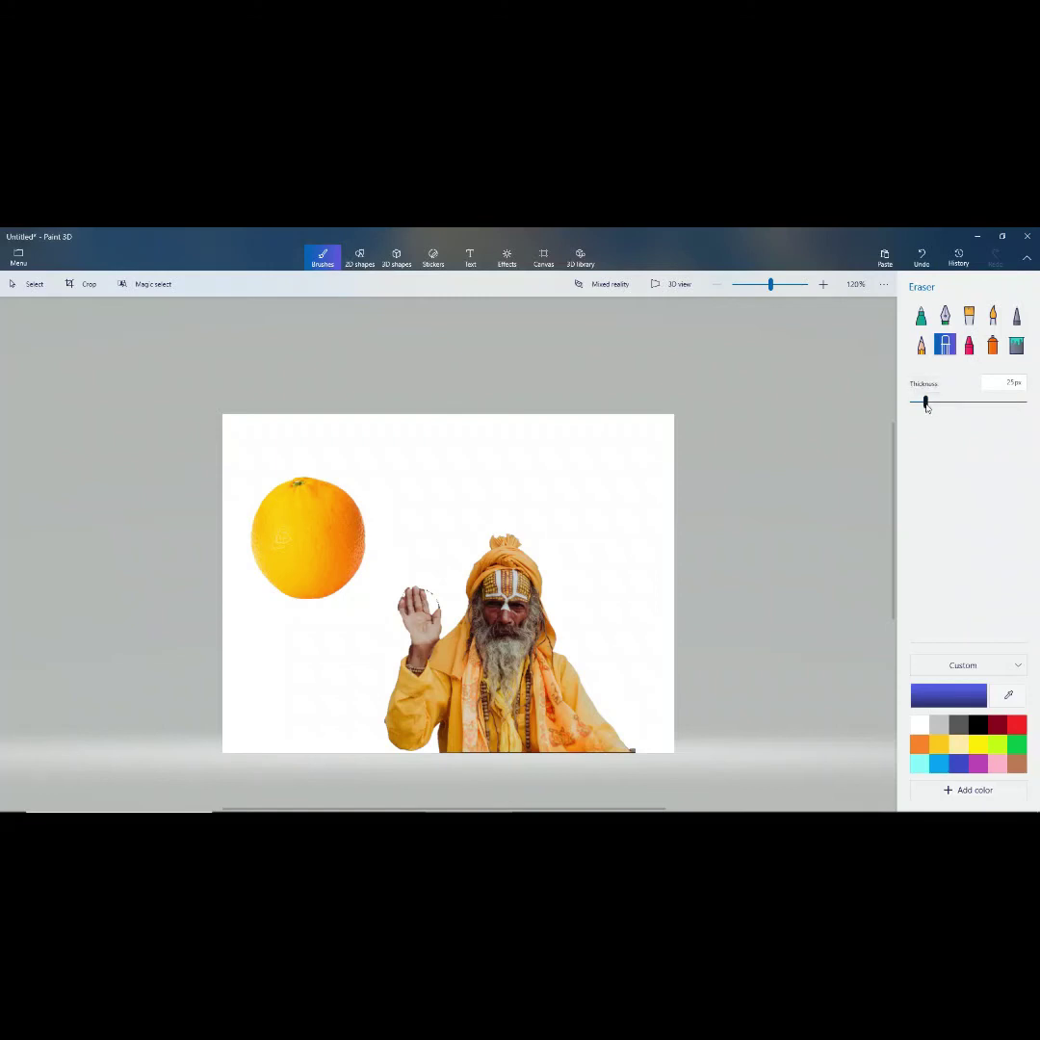
left_click_drag(925, 405, 943, 405)
left_click_drag(428, 588, 426, 594)
left_click_drag(436, 599, 466, 551)
left_click(920, 256)
Step: Try erasing the specks around the raised hand with a 63 px eraser, undoing the strokes
mouse_move(770, 285)
left_mouse_down()
mouse_move(744, 286)
mouse_move(771, 285)
left_mouse_up()
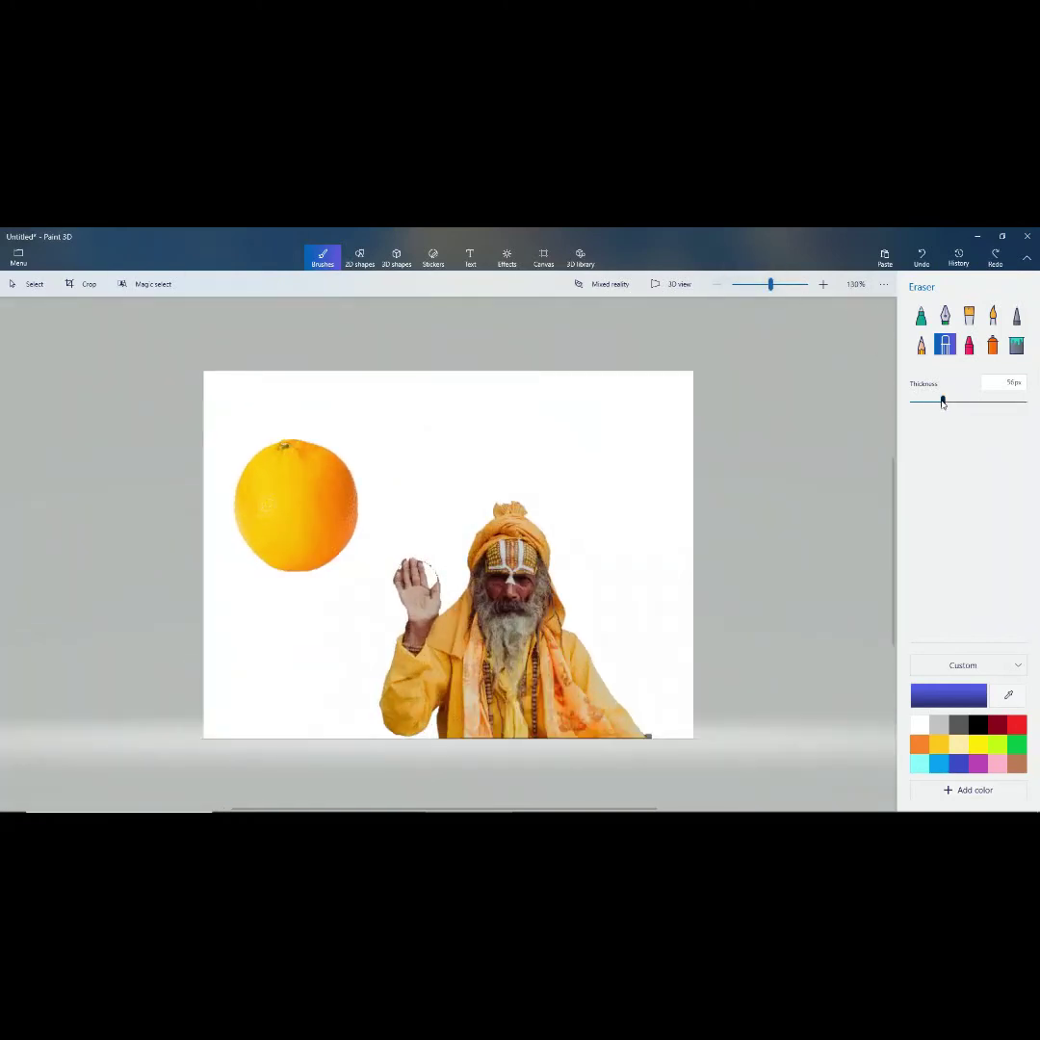
left_click_drag(943, 402, 946, 405)
left_click_drag(436, 539, 435, 551)
left_click_drag(432, 568, 436, 569)
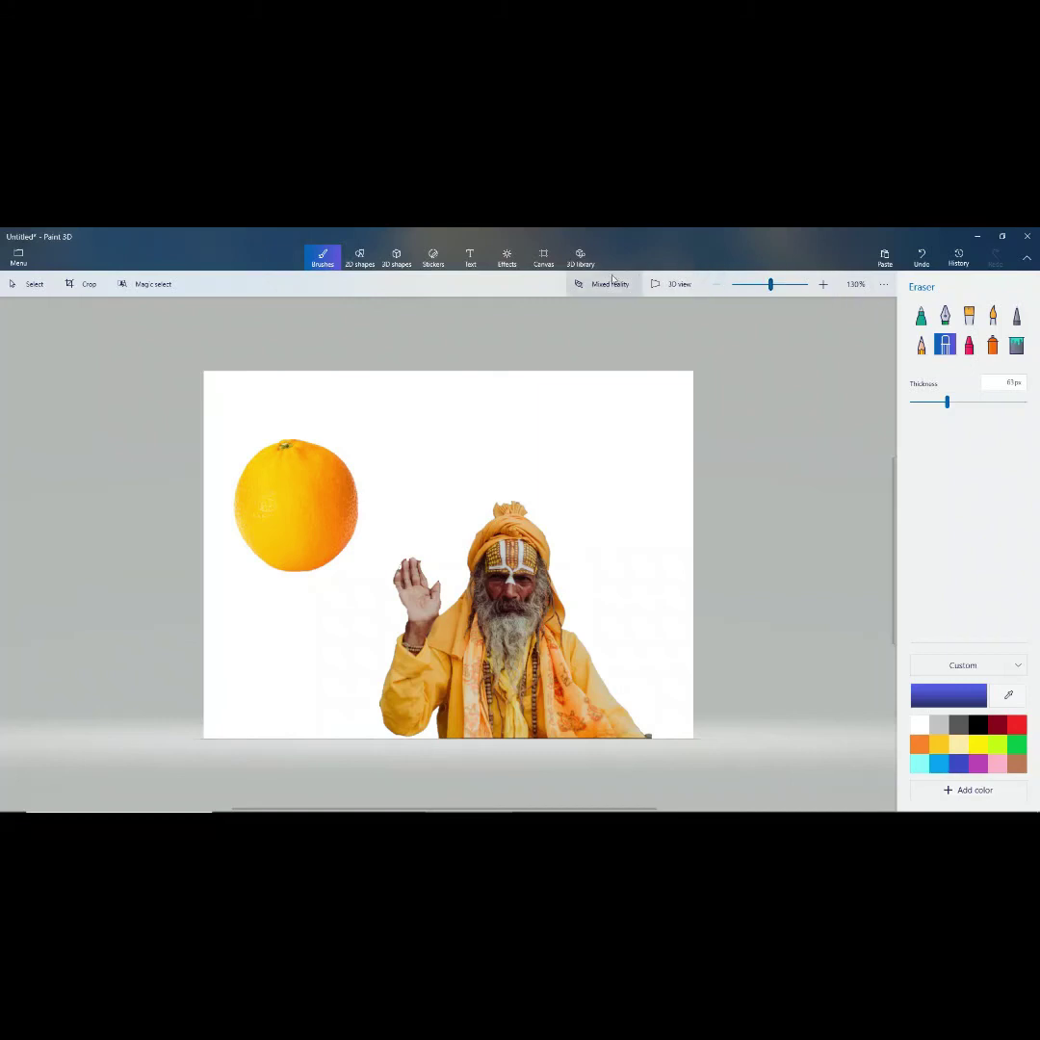
left_click(922, 256)
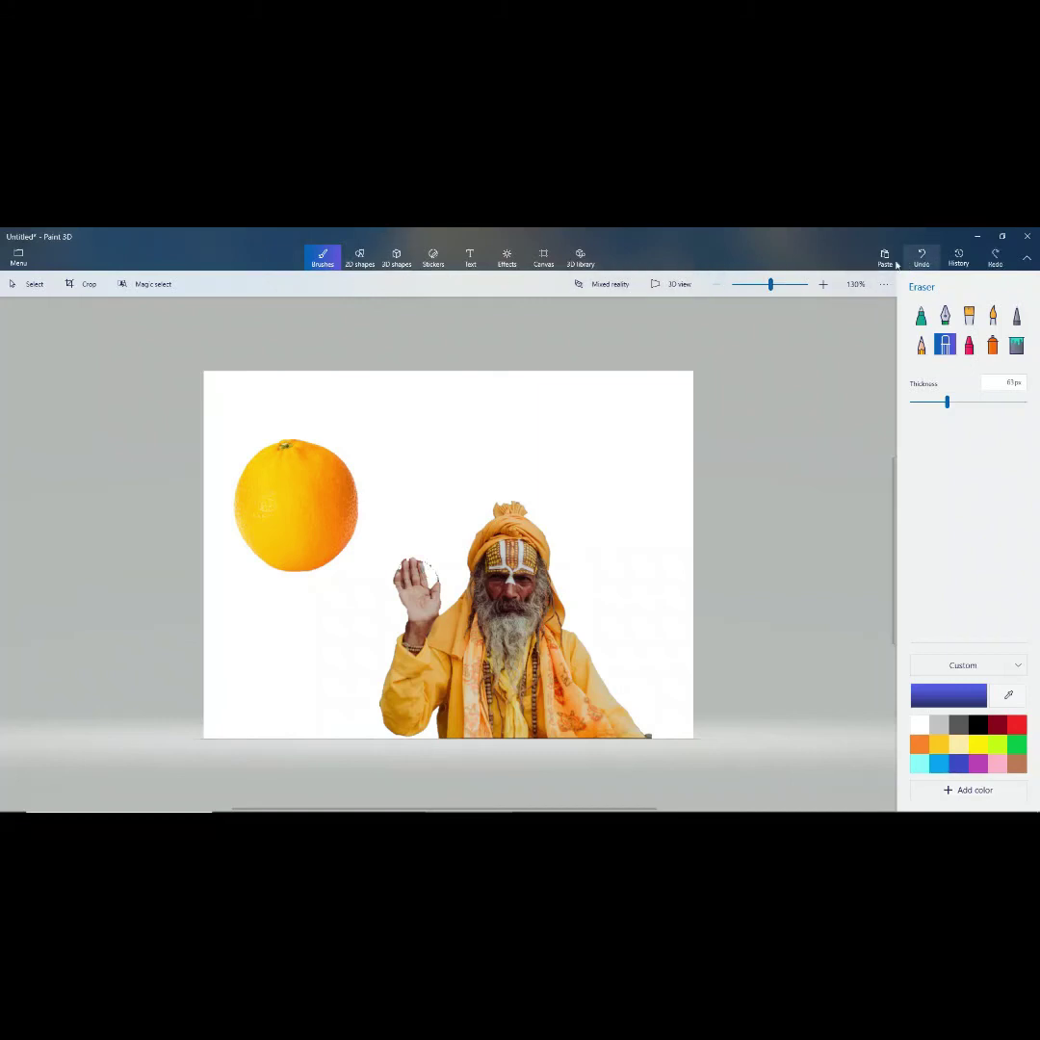
left_click(756, 286)
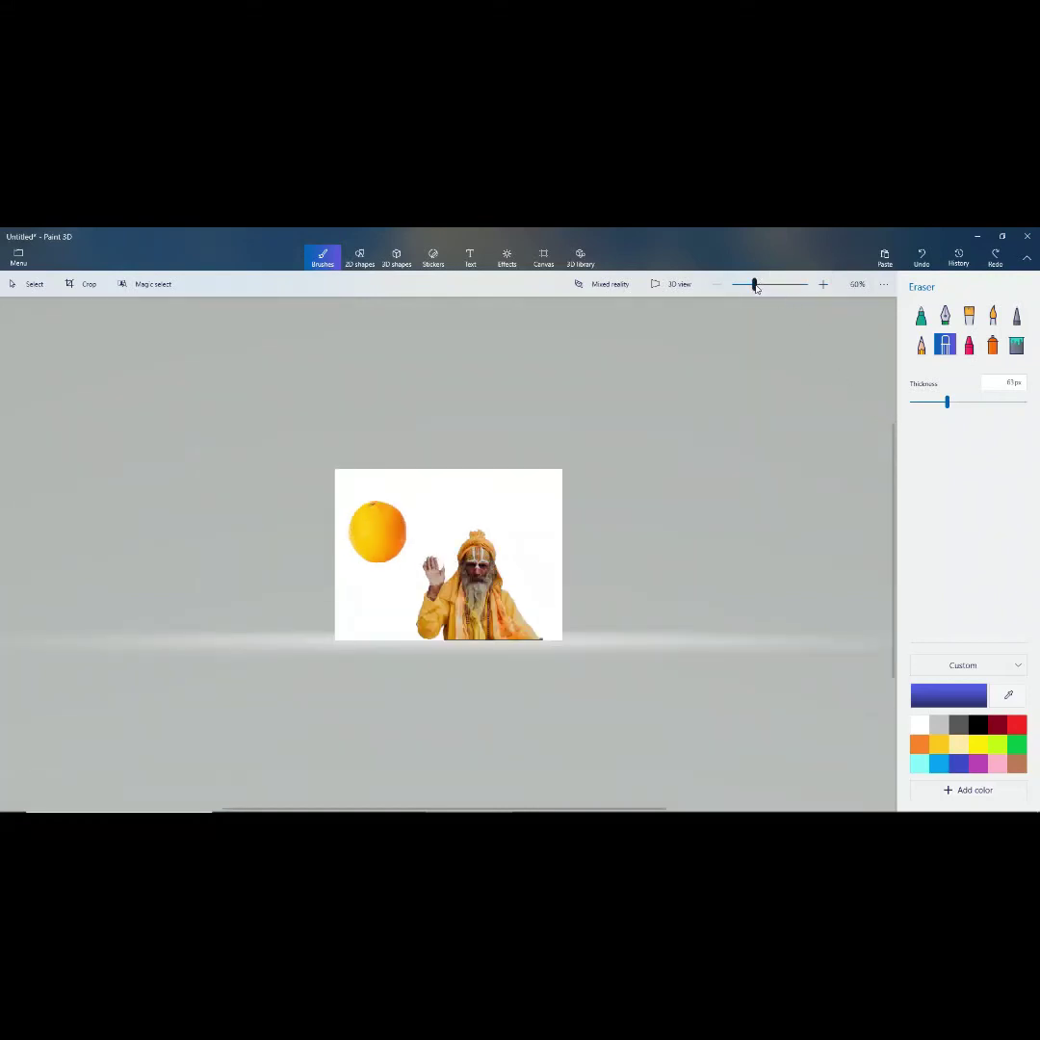
left_click_drag(756, 286, 770, 286)
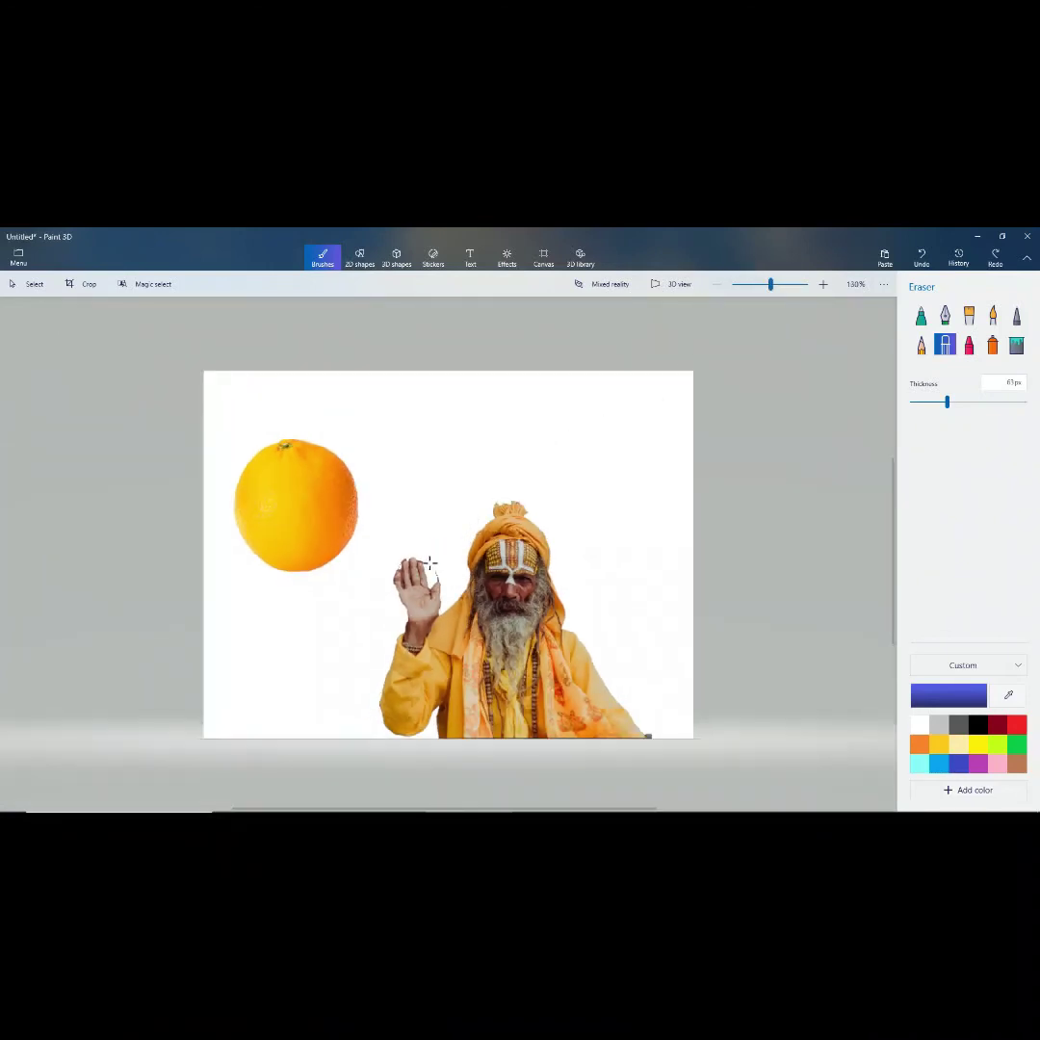
left_click(428, 568)
left_click(924, 258)
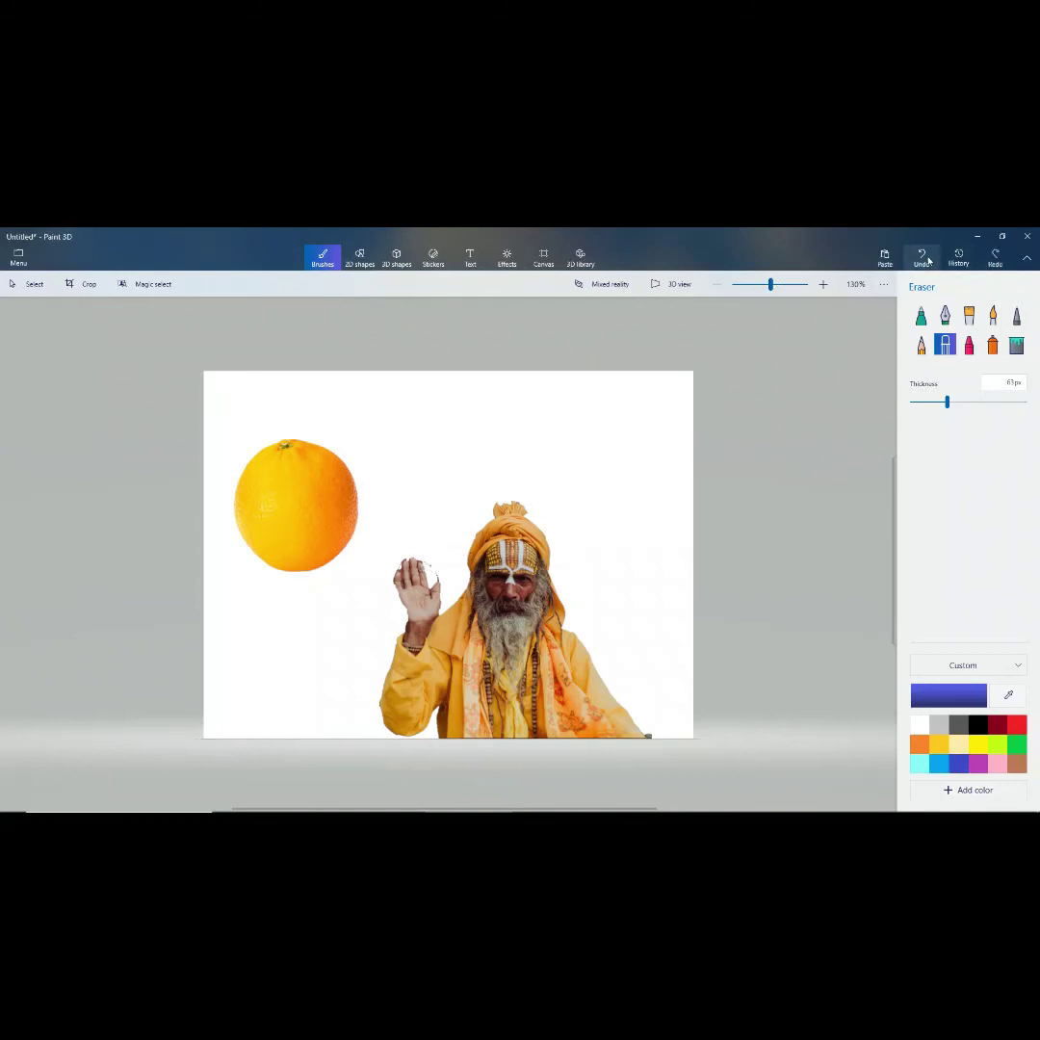
Step: Set the eraser thickness to 19 px and erase the stray specks around the fingers of the raised hand
left_click(756, 287)
left_click_drag(758, 289, 767, 287)
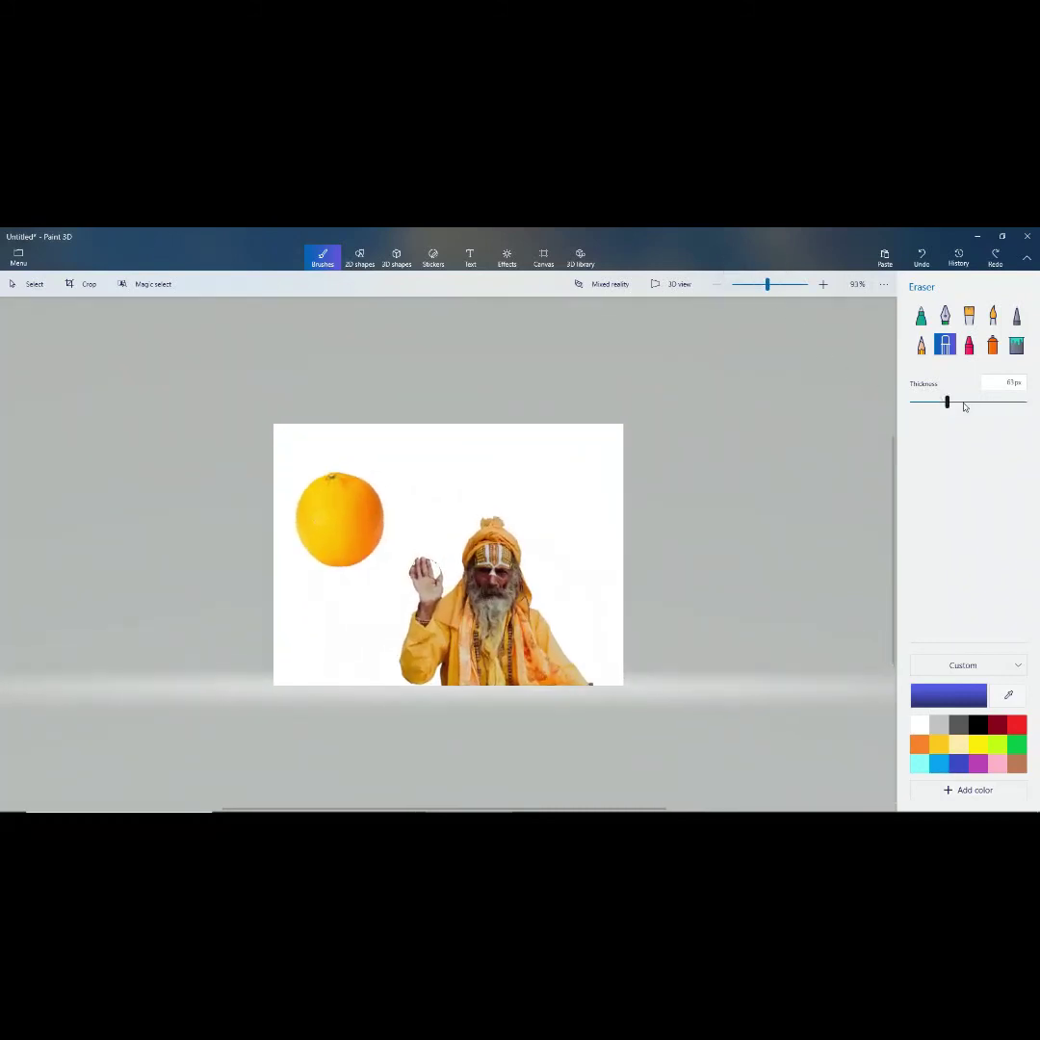
left_click_drag(939, 406, 922, 402)
left_click_drag(767, 285, 777, 287)
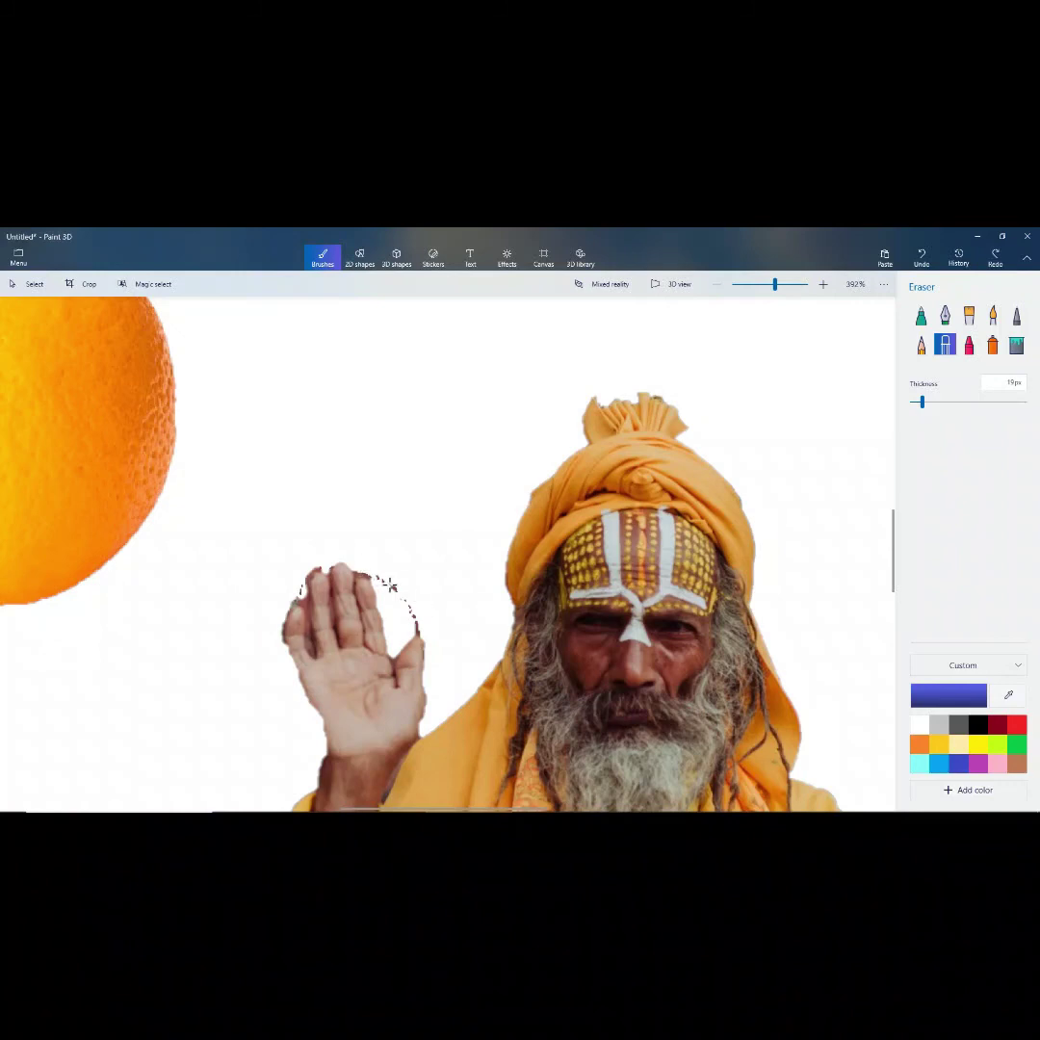
left_click_drag(390, 585, 393, 590)
left_click_drag(392, 587, 402, 599)
mouse_move(412, 613)
left_mouse_down()
mouse_move(421, 627)
mouse_move(381, 577)
left_mouse_up()
mouse_move(297, 581)
left_mouse_down()
mouse_move(366, 495)
mouse_move(583, 405)
mouse_move(461, 402)
mouse_move(322, 506)
mouse_move(295, 570)
mouse_move(296, 582)
mouse_move(308, 571)
mouse_move(304, 586)
mouse_move(310, 561)
mouse_move(306, 590)
mouse_move(306, 569)
mouse_move(300, 601)
left_mouse_up()
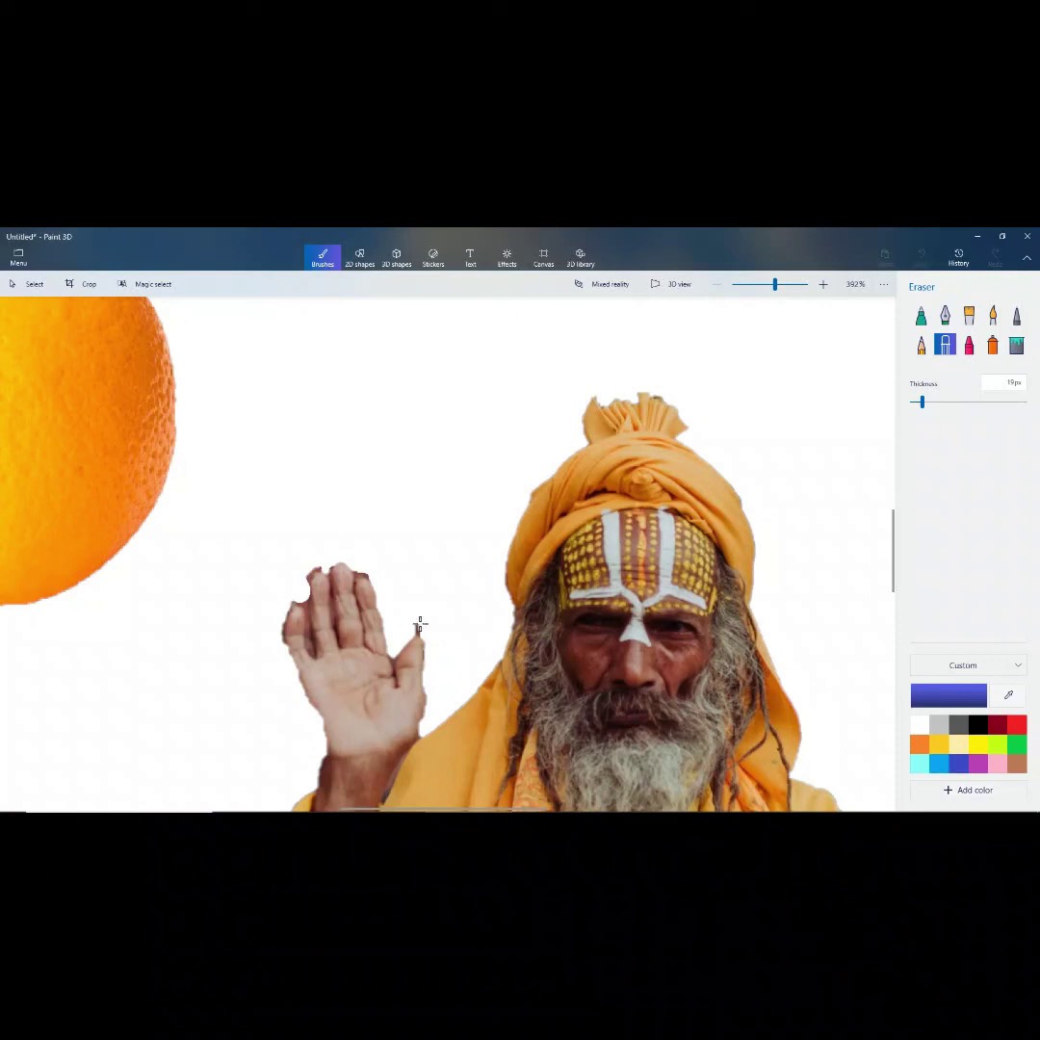
Step: Try erasing the dark spike on the thumb tip with the 19 px eraser, undoing the attempts
left_click_drag(415, 622, 411, 627)
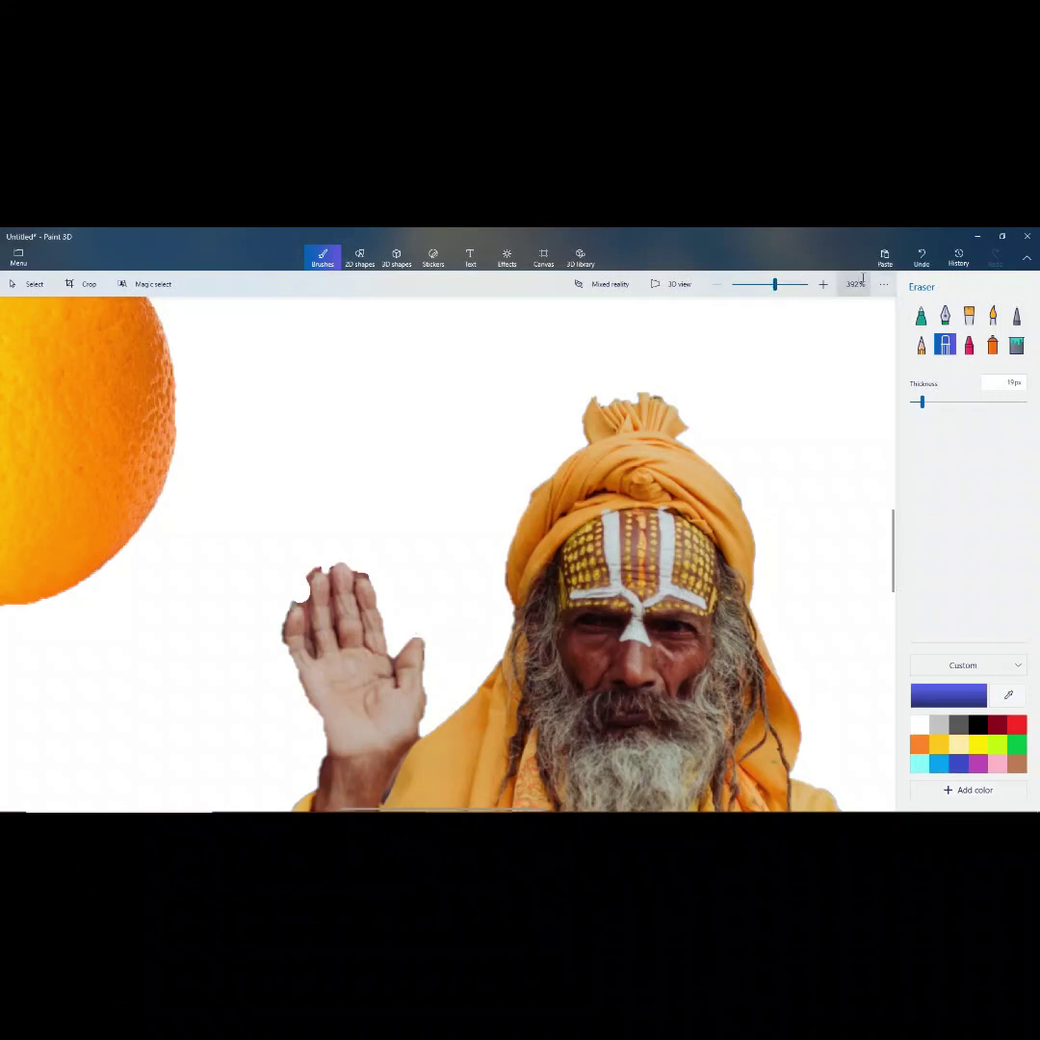
left_click(921, 258)
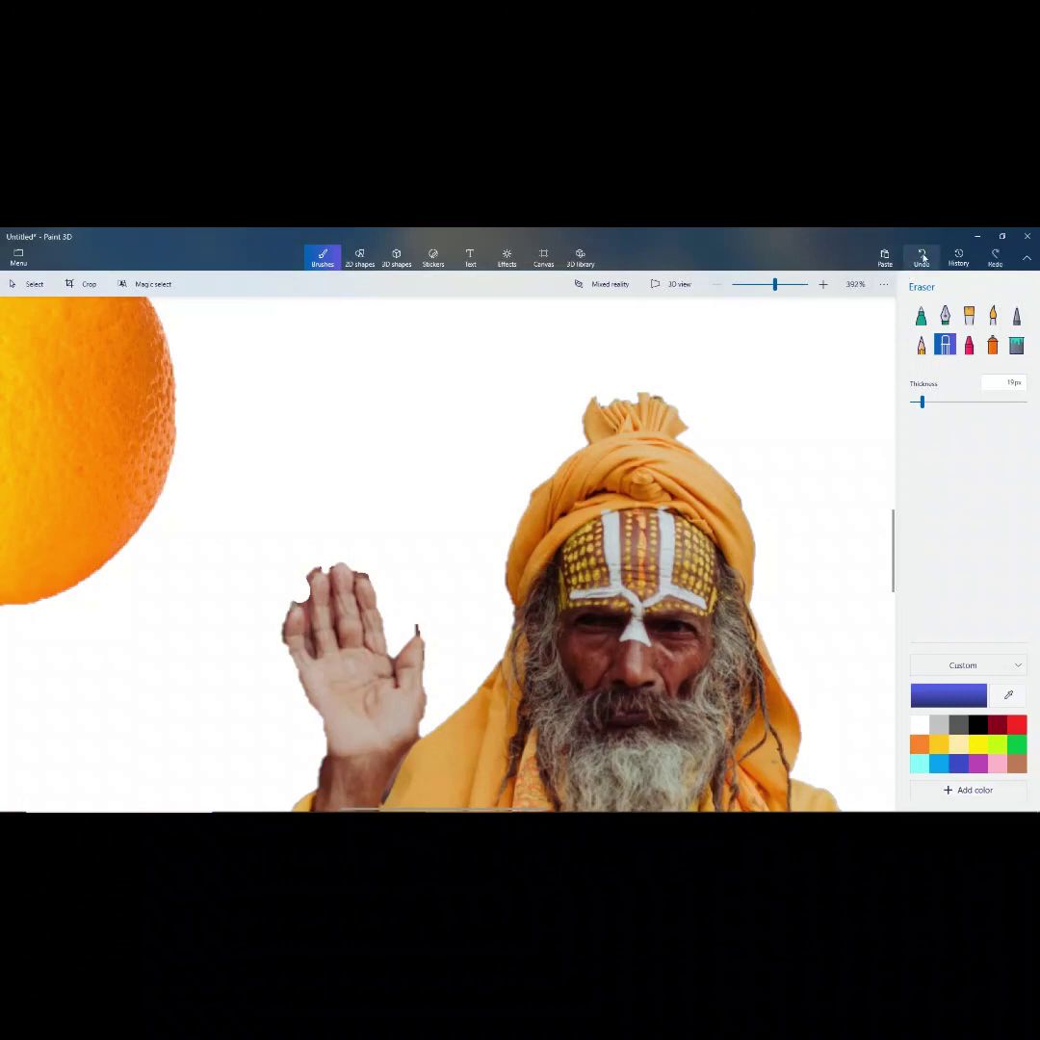
left_click_drag(413, 622, 422, 623)
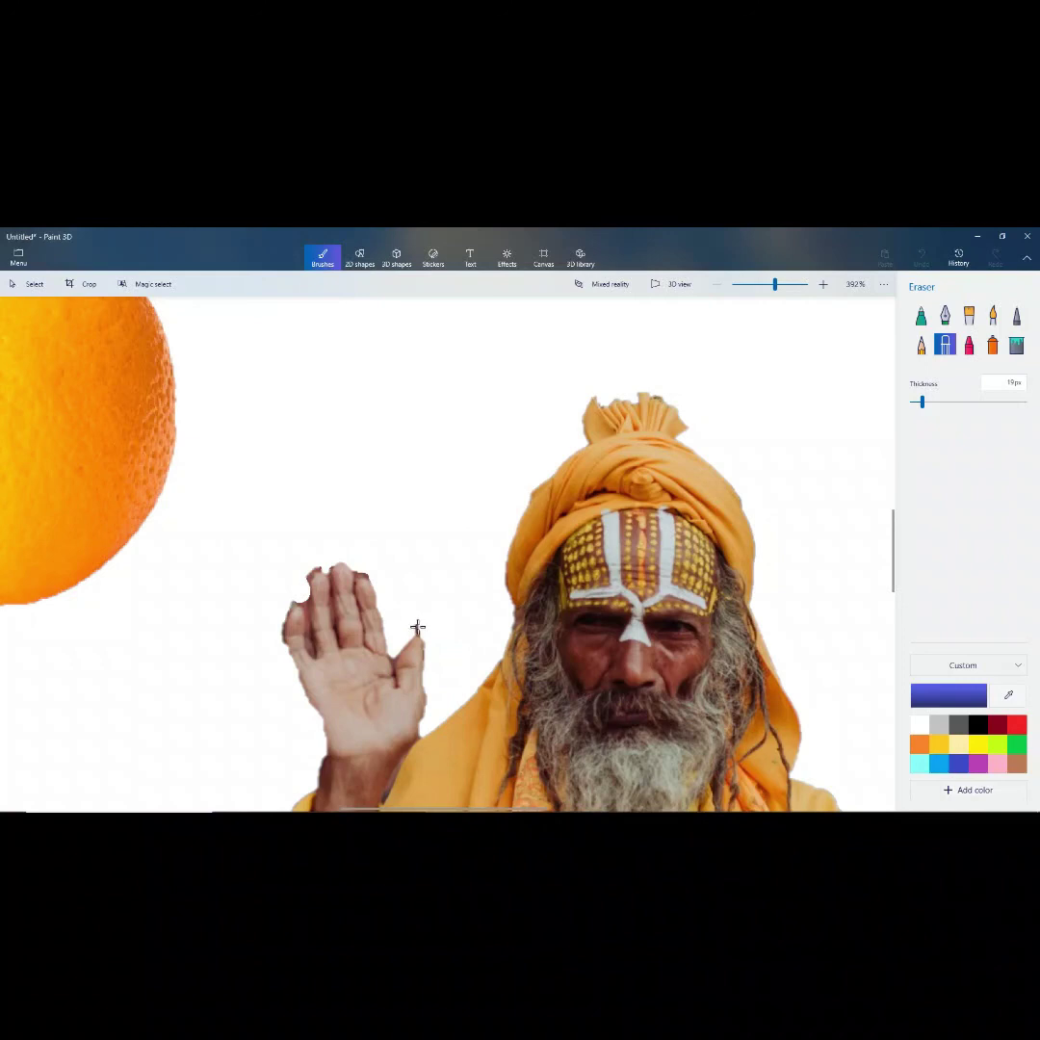
left_click_drag(416, 628, 419, 625)
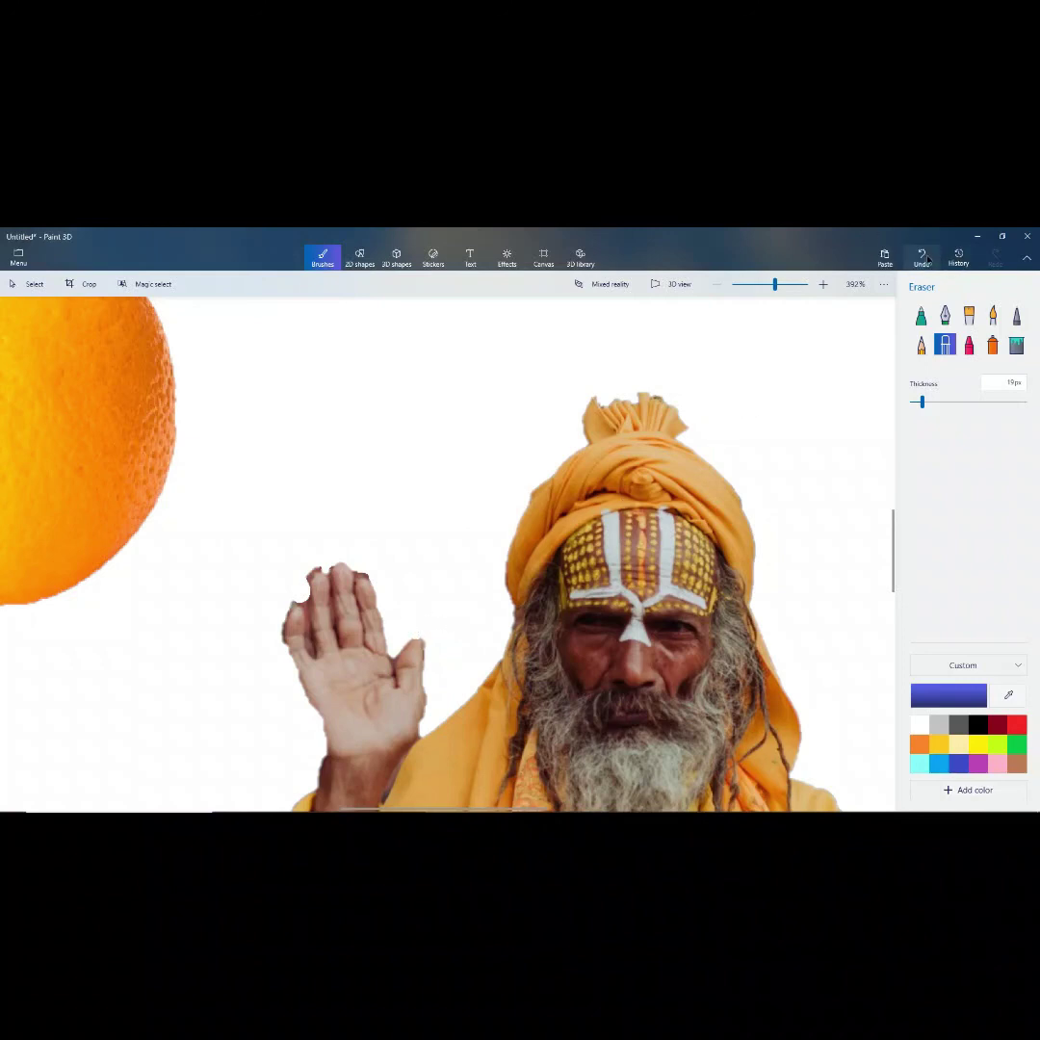
left_click(921, 260)
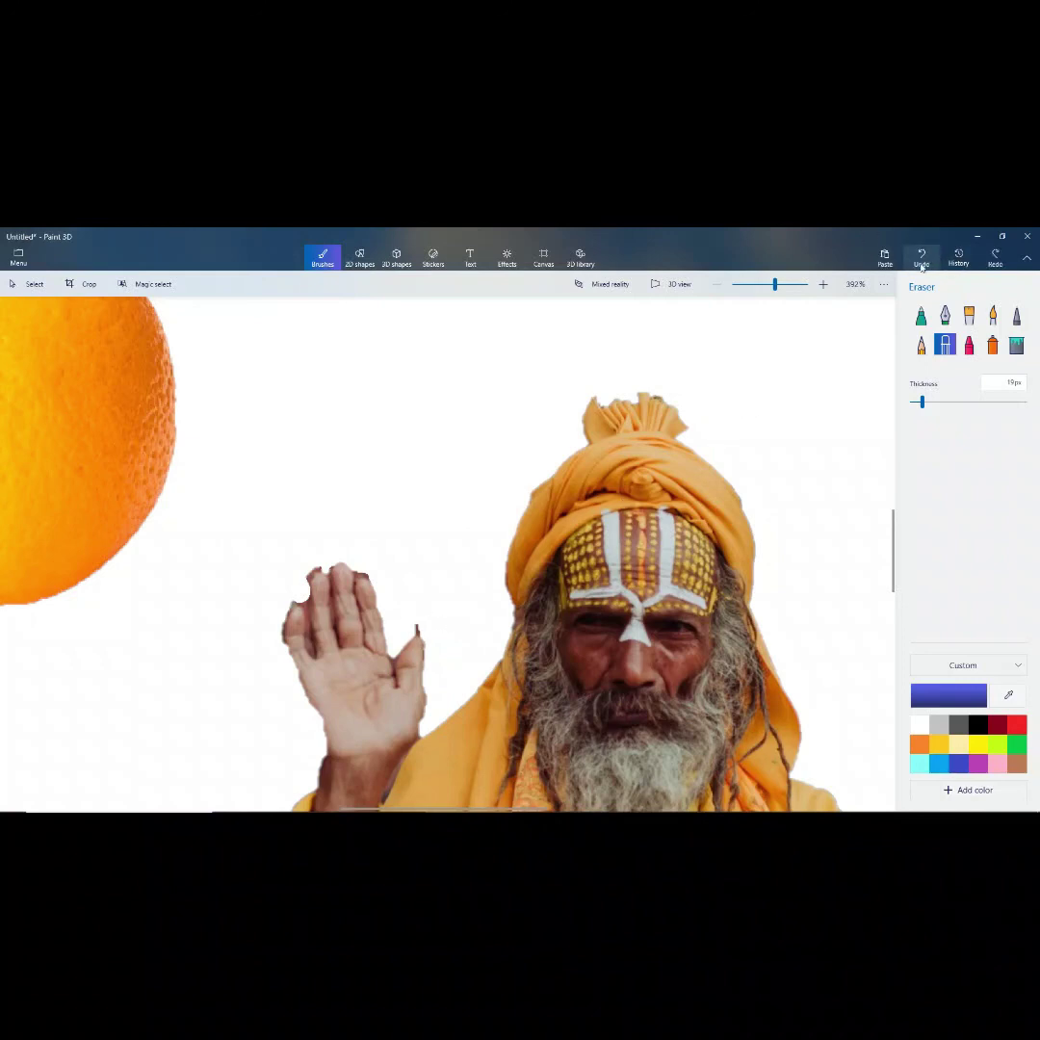
left_click(417, 628)
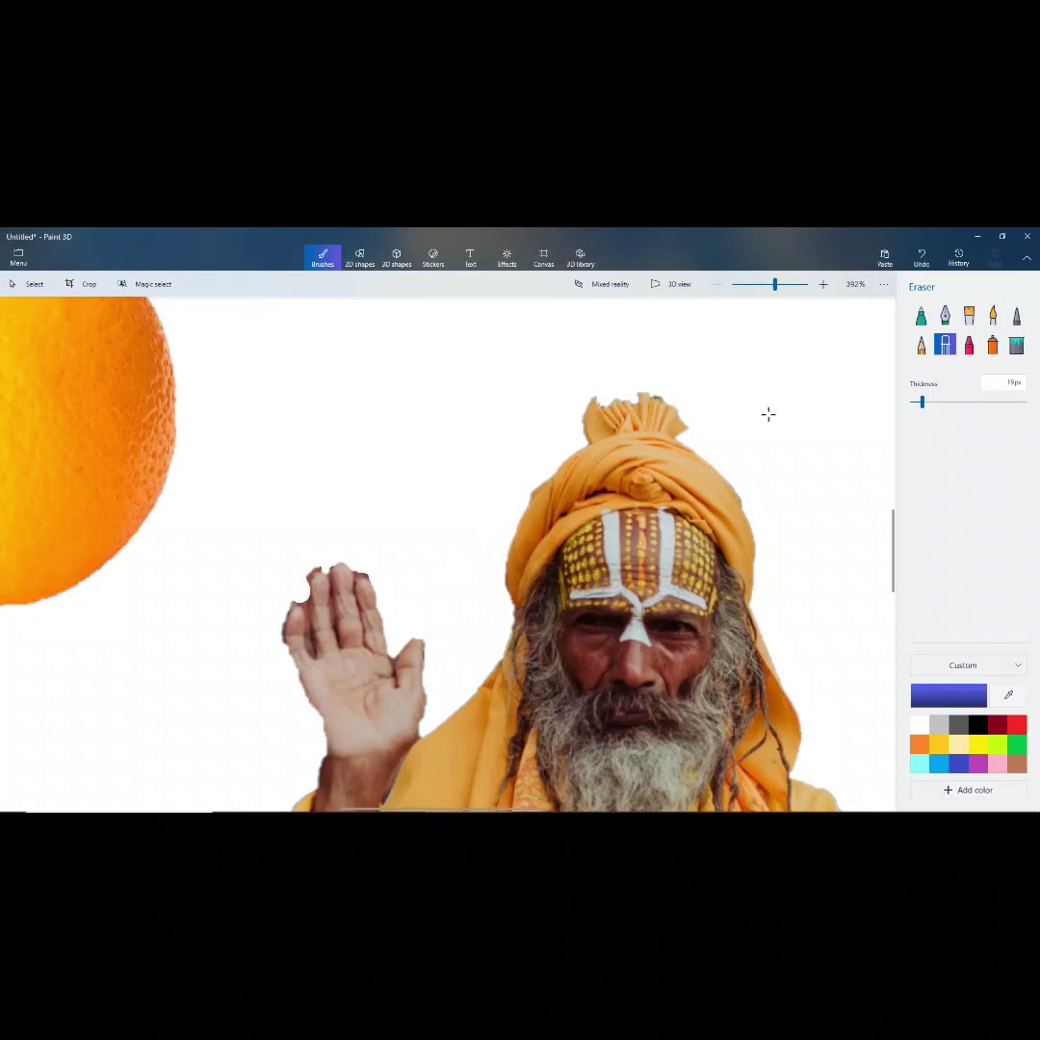
left_click(932, 254)
Step: Reduce the eraser thickness to 6 px and erase the leftover marks at the thumb tip and fingertips
left_click_drag(923, 409, 915, 408)
left_click(417, 627)
mouse_move(314, 569)
left_mouse_down()
mouse_move(307, 575)
mouse_move(321, 567)
left_mouse_up()
left_click_drag(306, 572, 303, 576)
mouse_move(422, 634)
left_mouse_down()
mouse_move(431, 632)
mouse_move(413, 635)
mouse_move(442, 624)
left_mouse_up()
left_click_drag(775, 286, 767, 286)
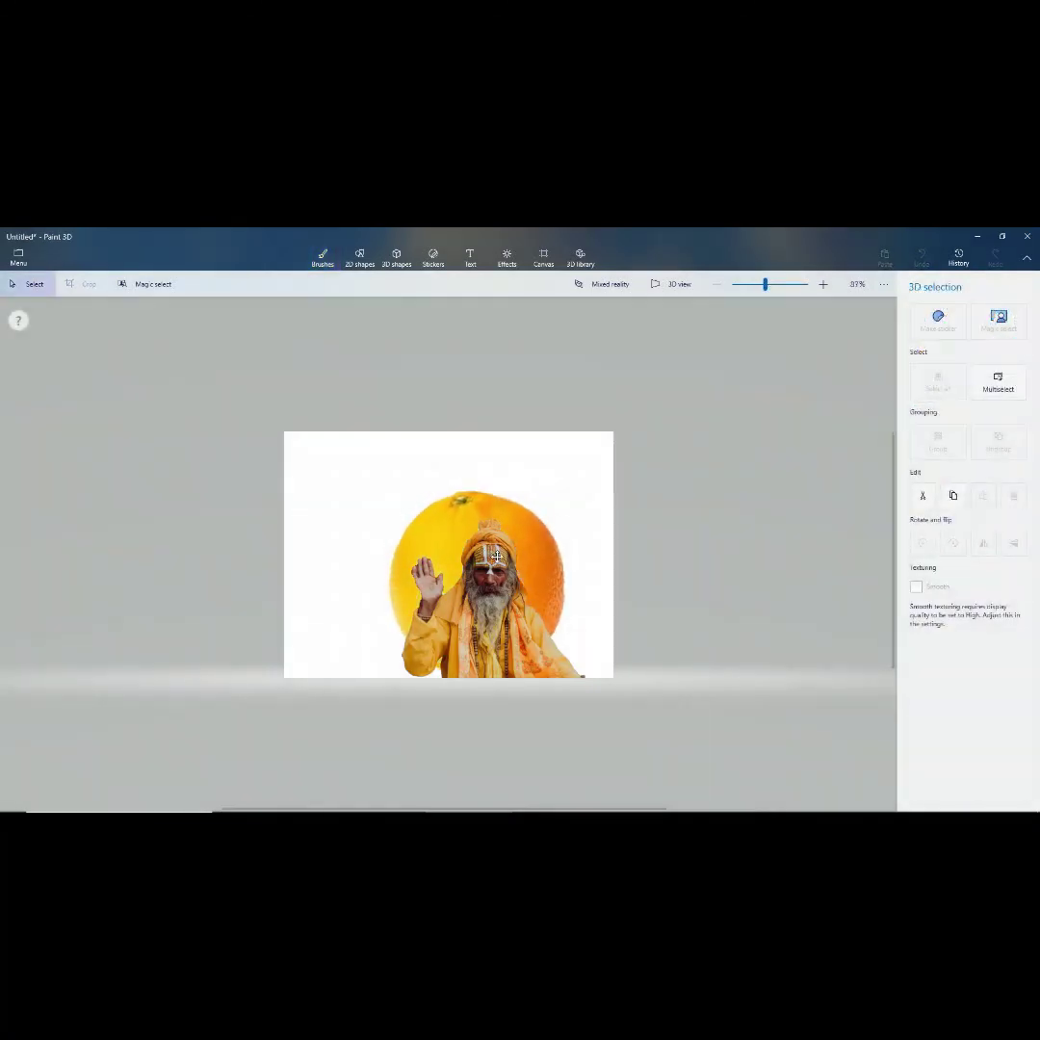
Step: Shift the large orange slightly up and right behind the man, and switch to the brush tools
left_click_drag(499, 559, 502, 554)
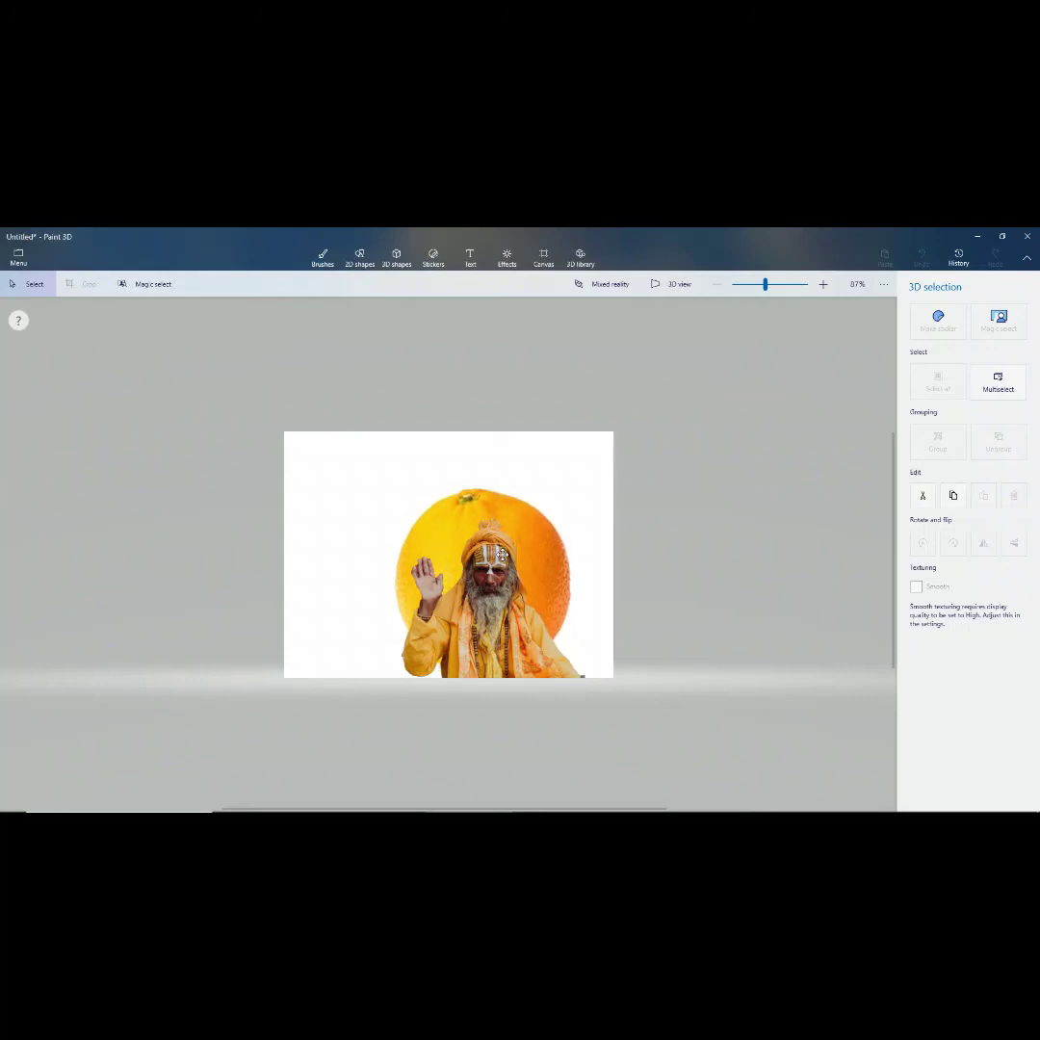
left_click(502, 555)
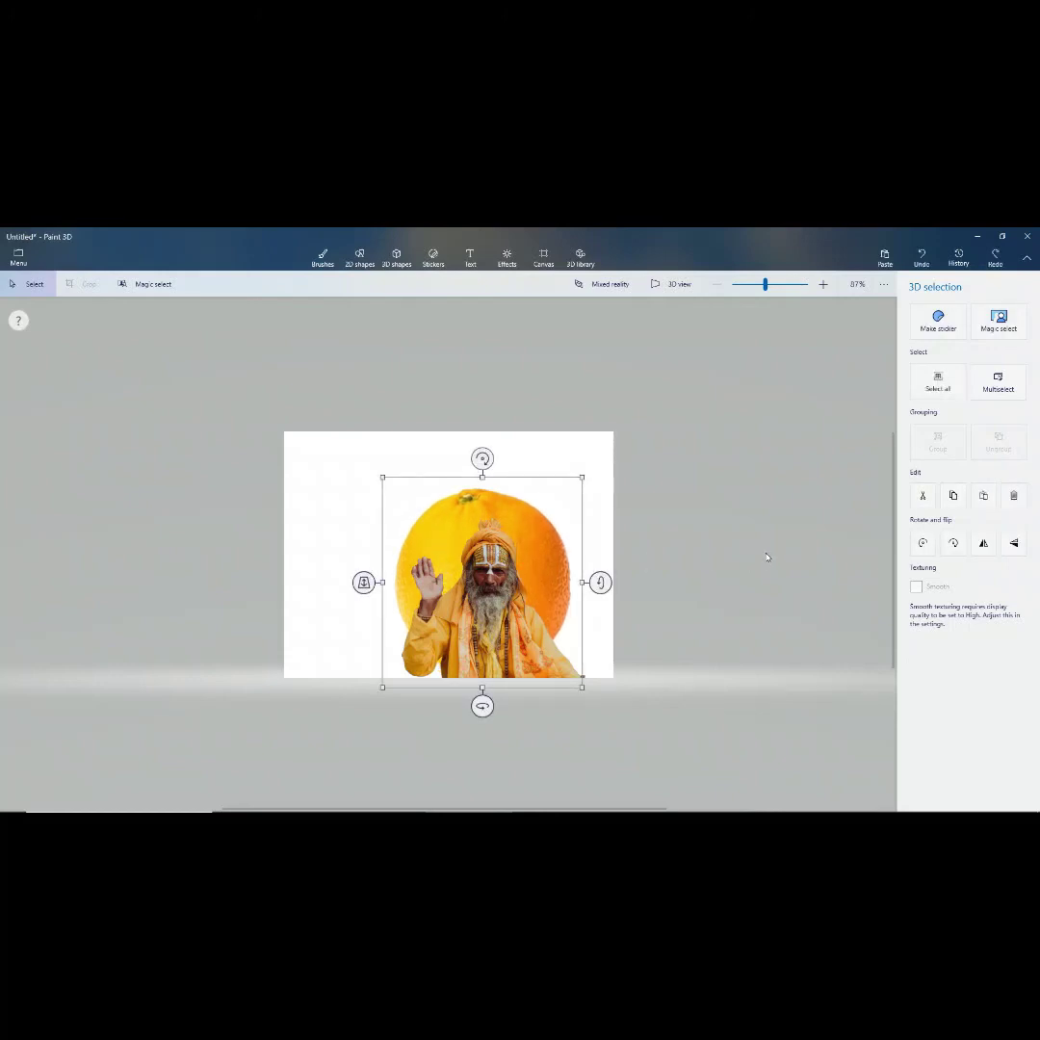
key("b")
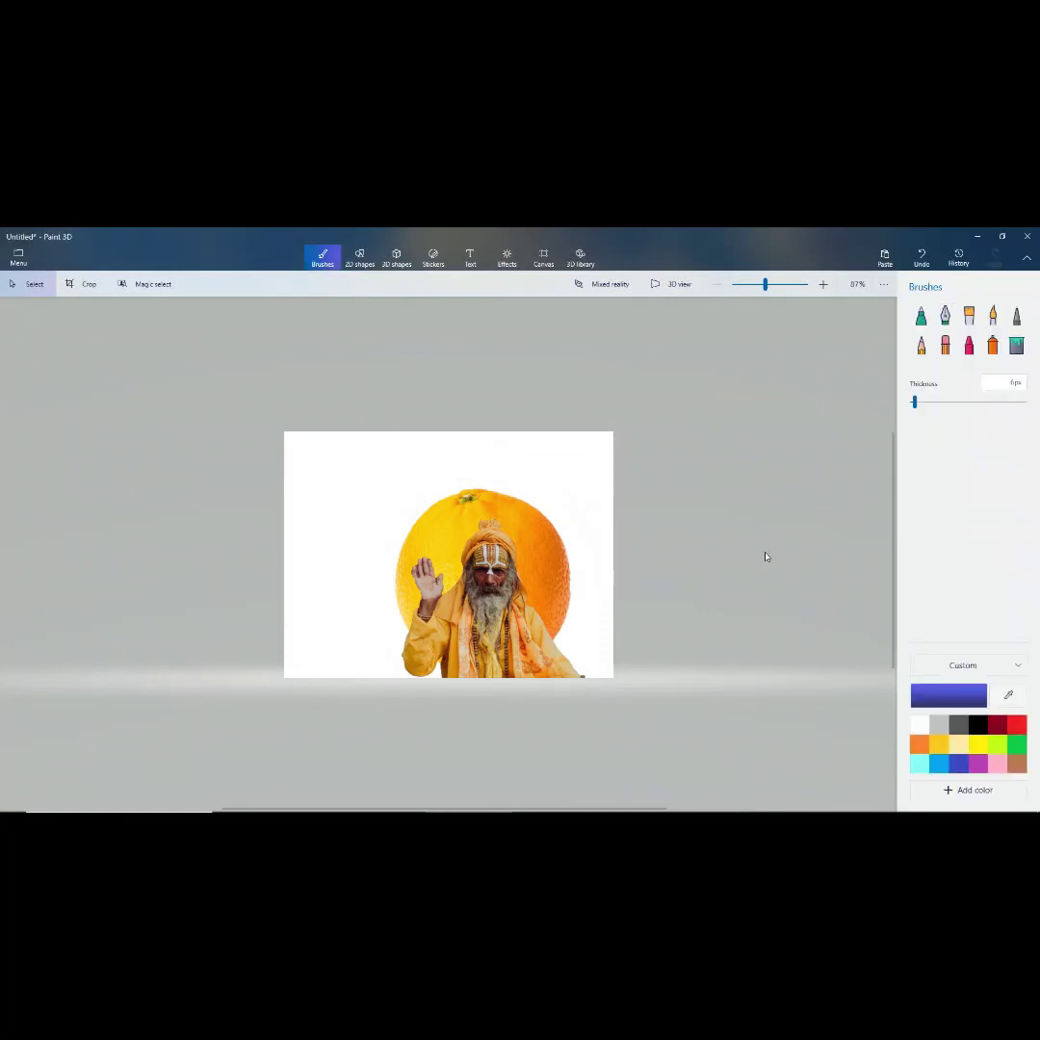